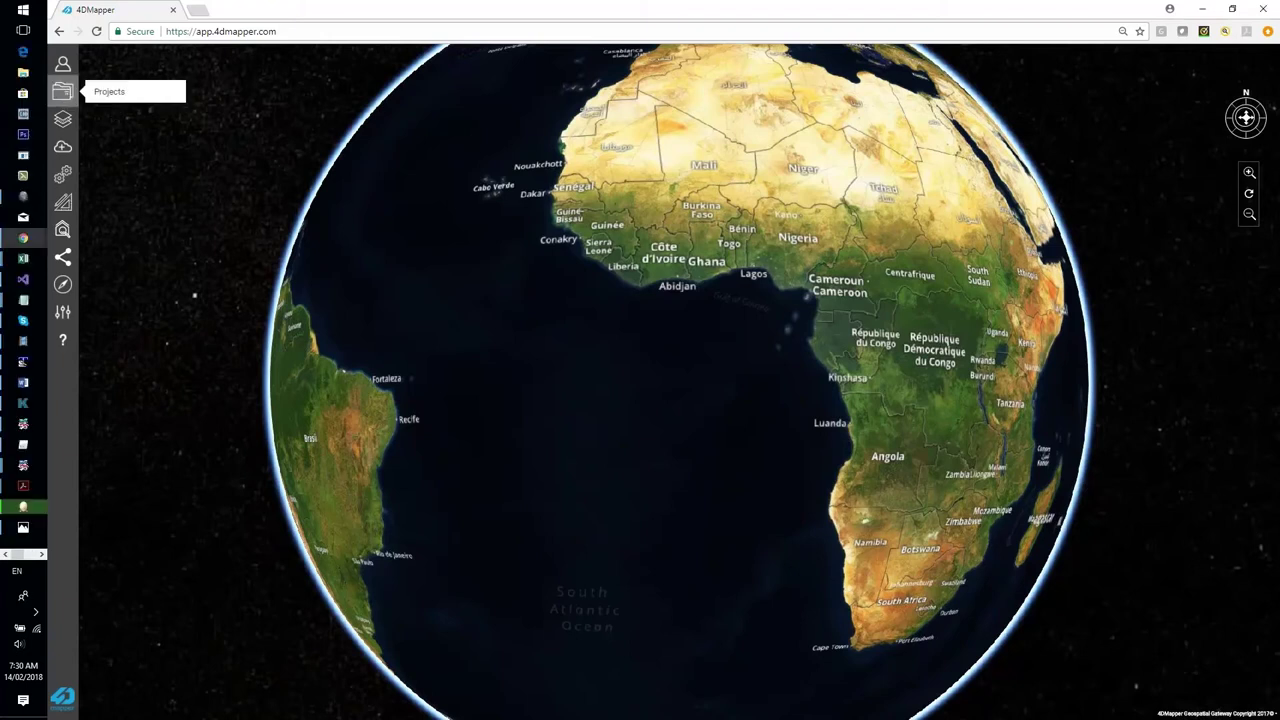
click(64, 94)
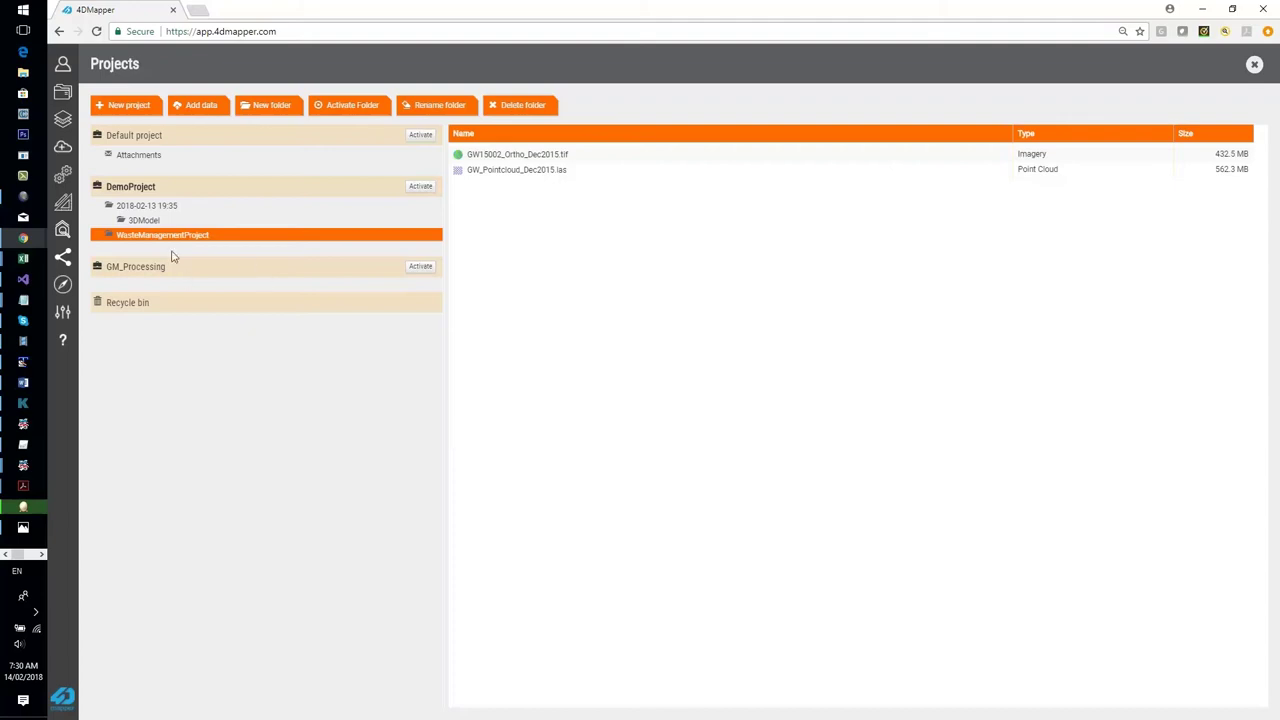
click(148, 207)
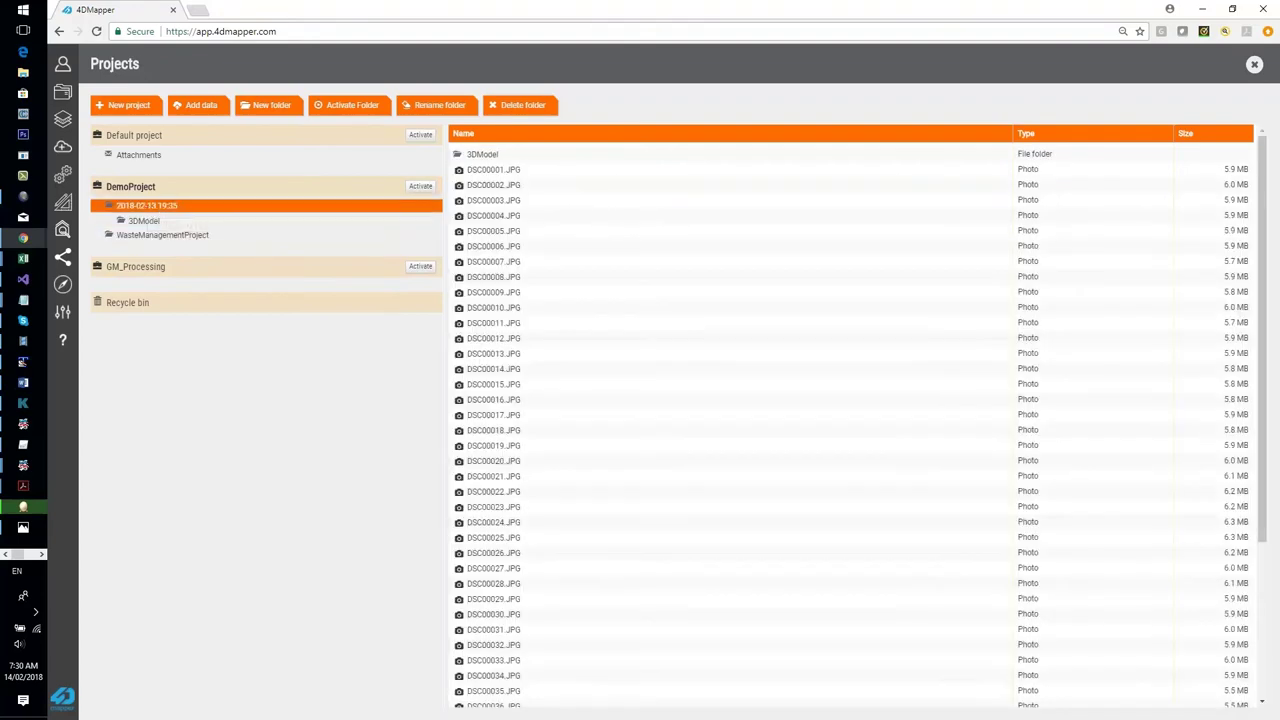
click(431, 187)
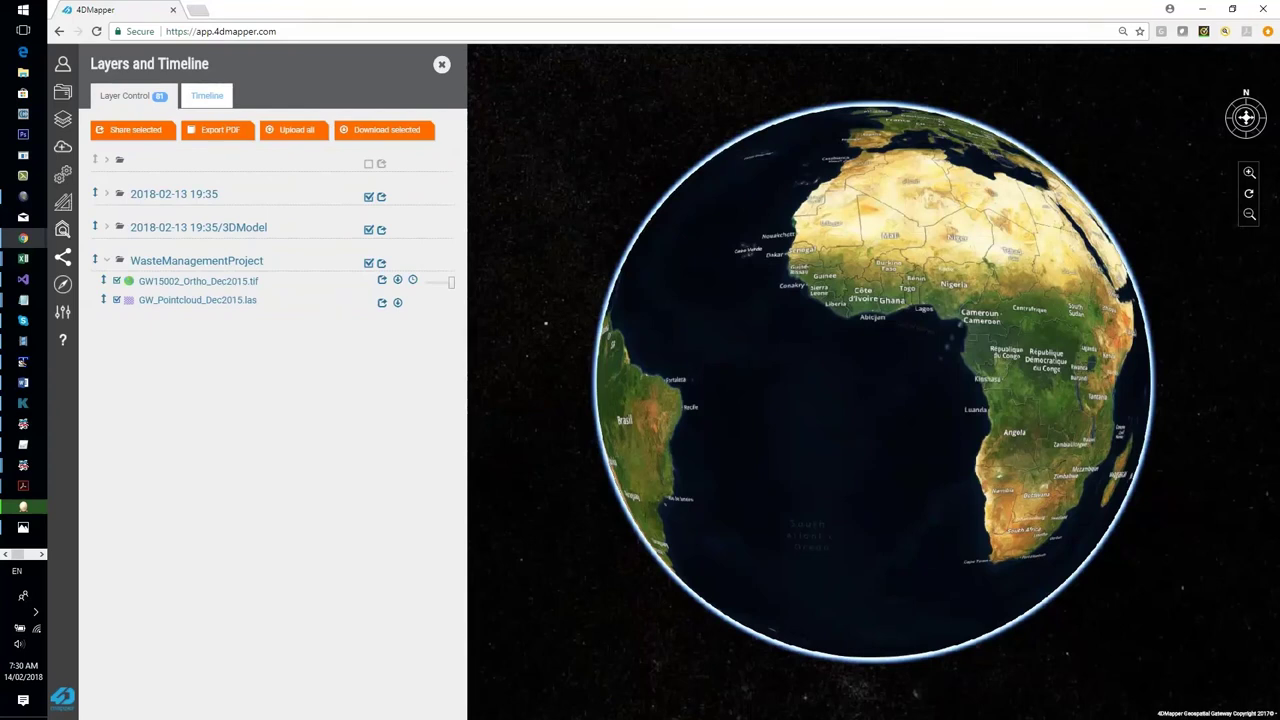
- Expand the 3DModel layer group, zoom to the 1710112-Crash Mockup 3D Tiles layer and turn on the terrain.tif layer
click(108, 262)
click(108, 229)
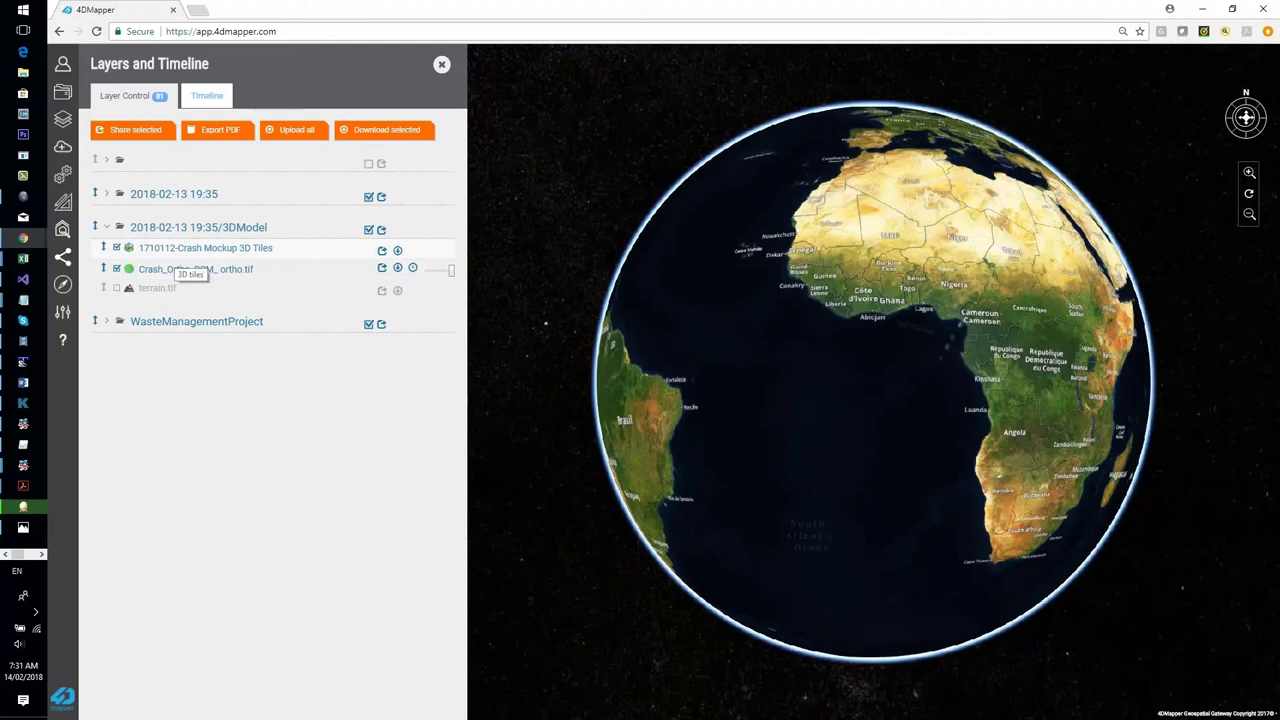
click(180, 250)
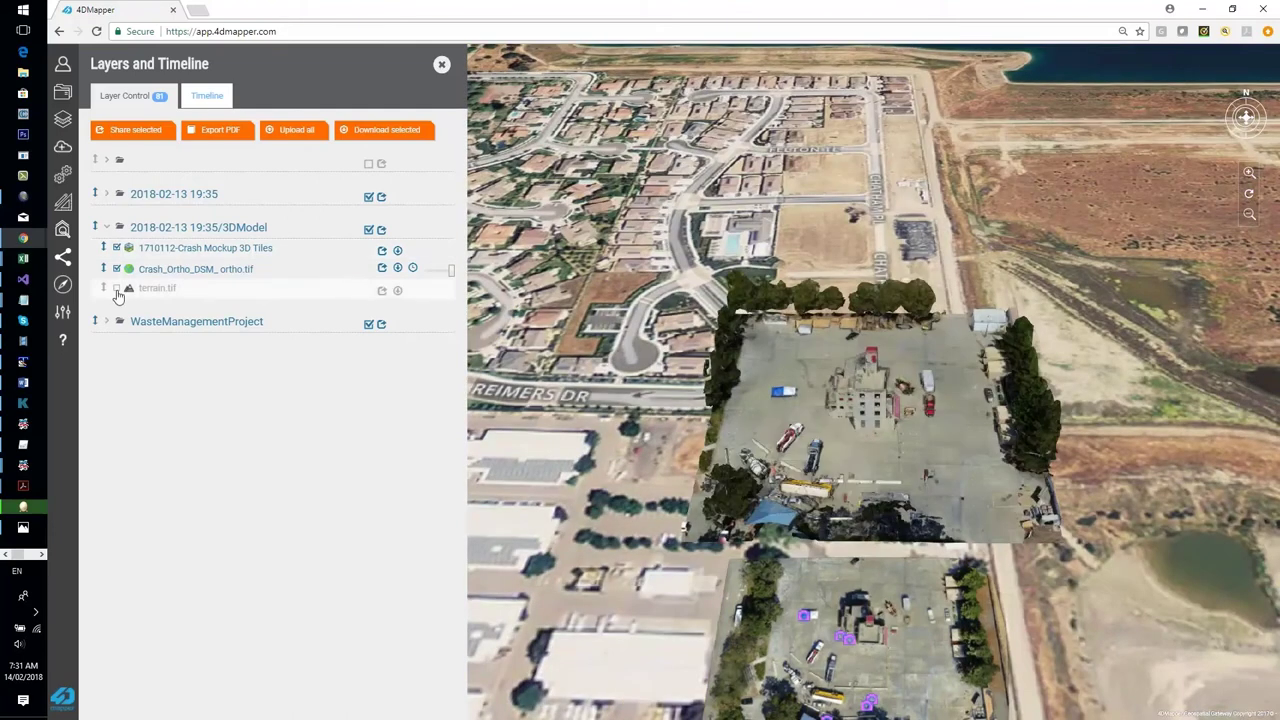
click(116, 289)
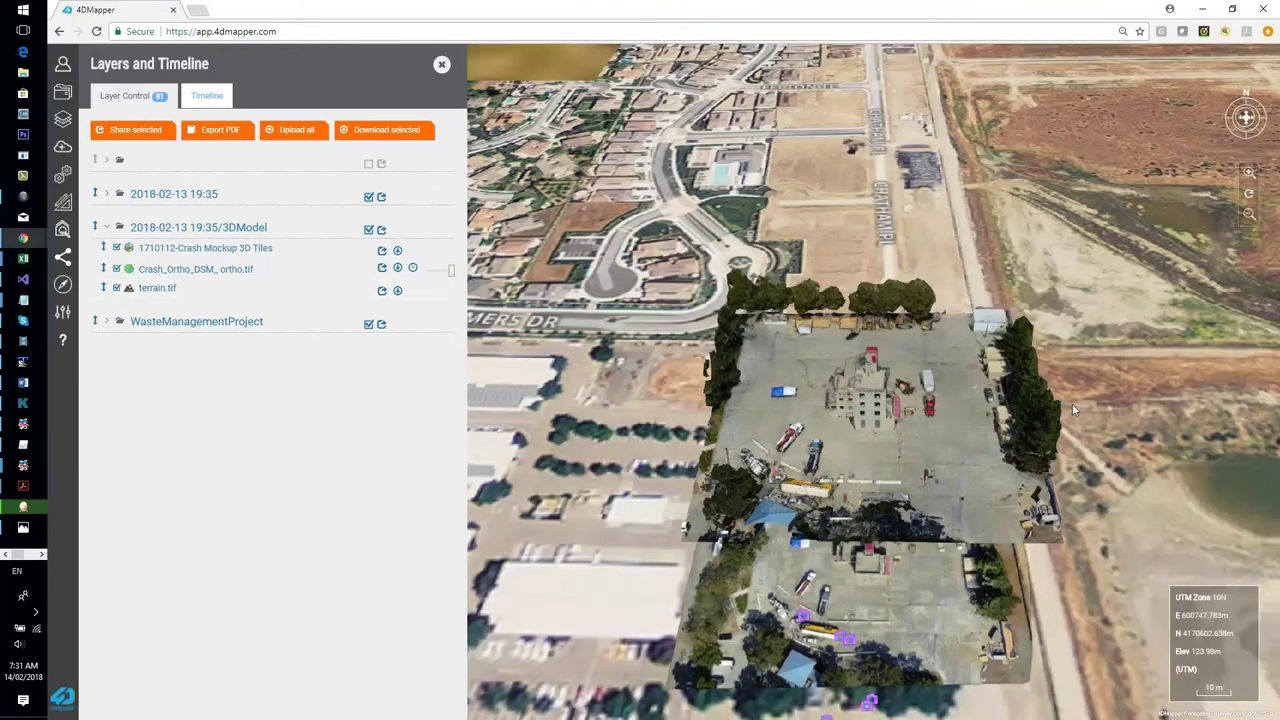
- Examine the fire training center building and its surroundings up close in the 3D crash scene model
drag(1072, 403, 893, 412)
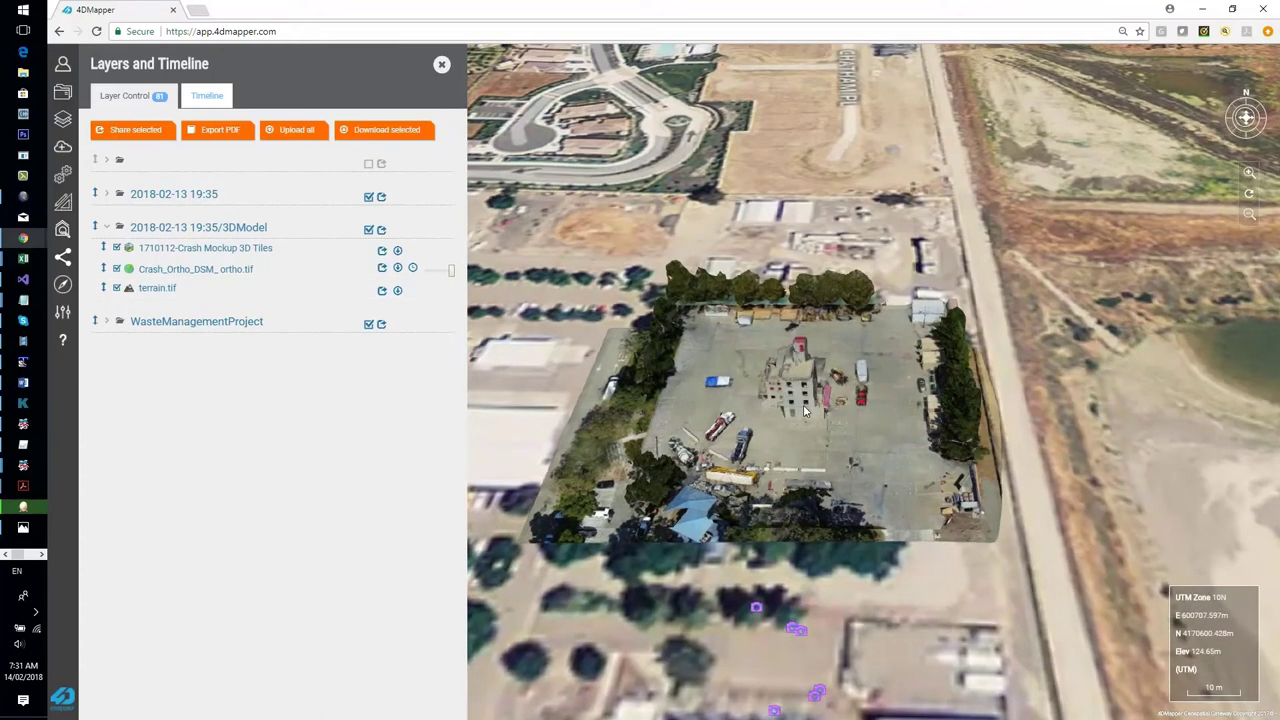
scroll(803, 404, up, 3)
scroll(803, 404, up, 3)
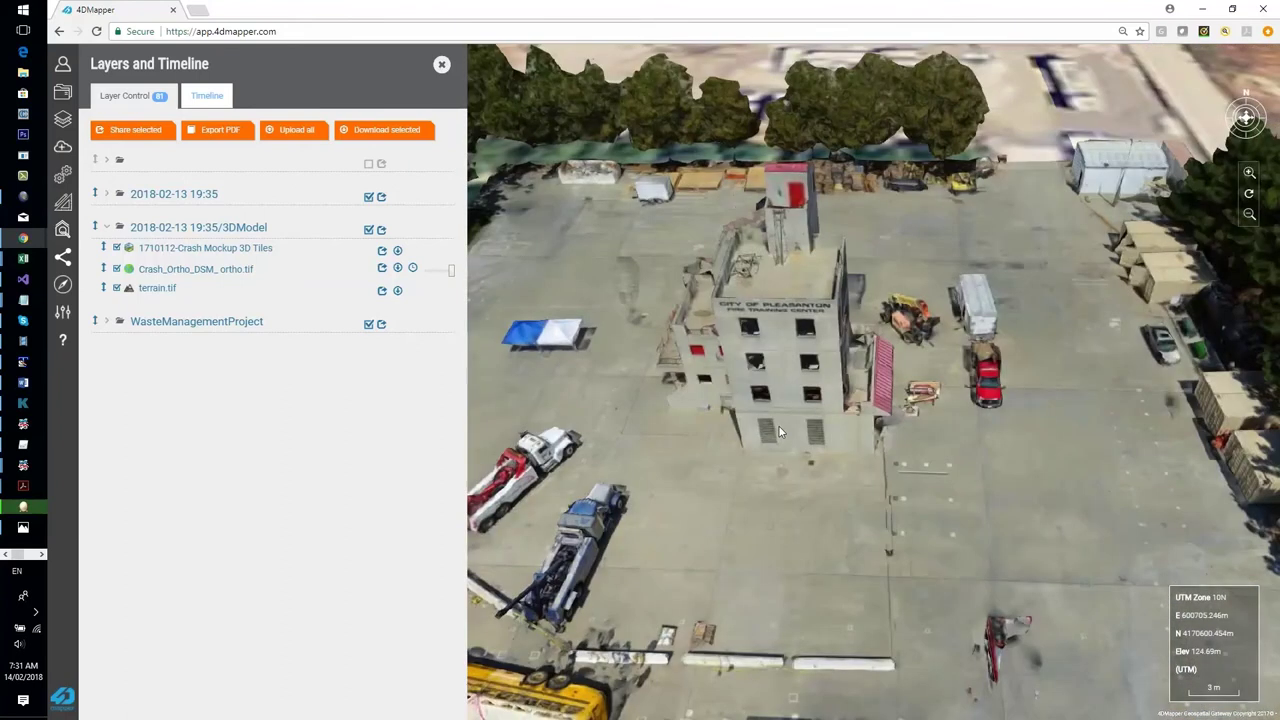
drag(781, 432, 836, 346)
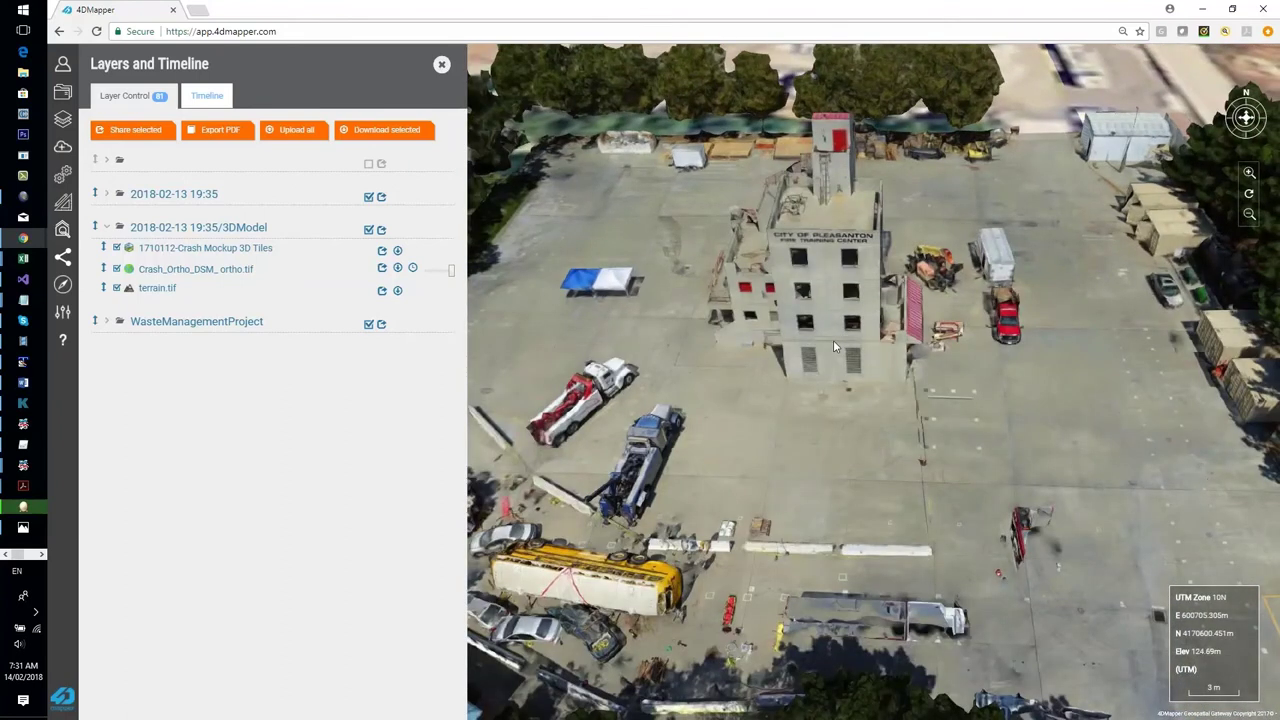
scroll(781, 349, up, 1)
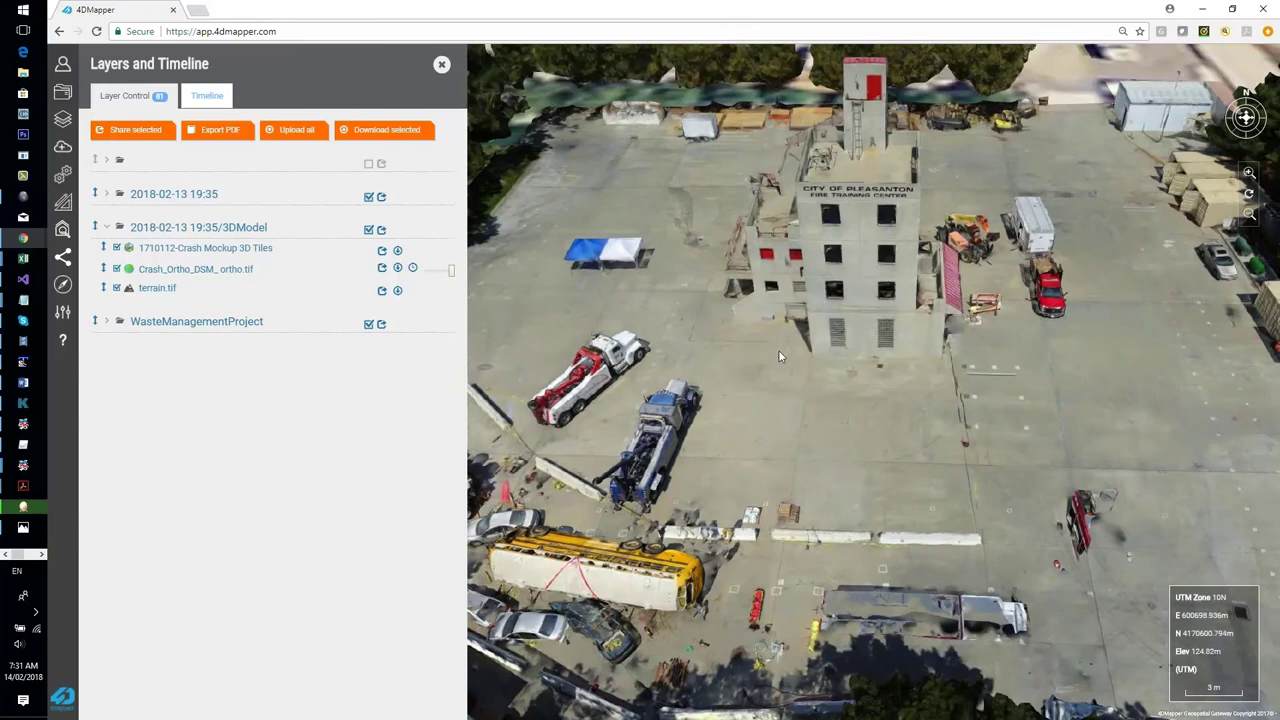
scroll(793, 348, up, 3)
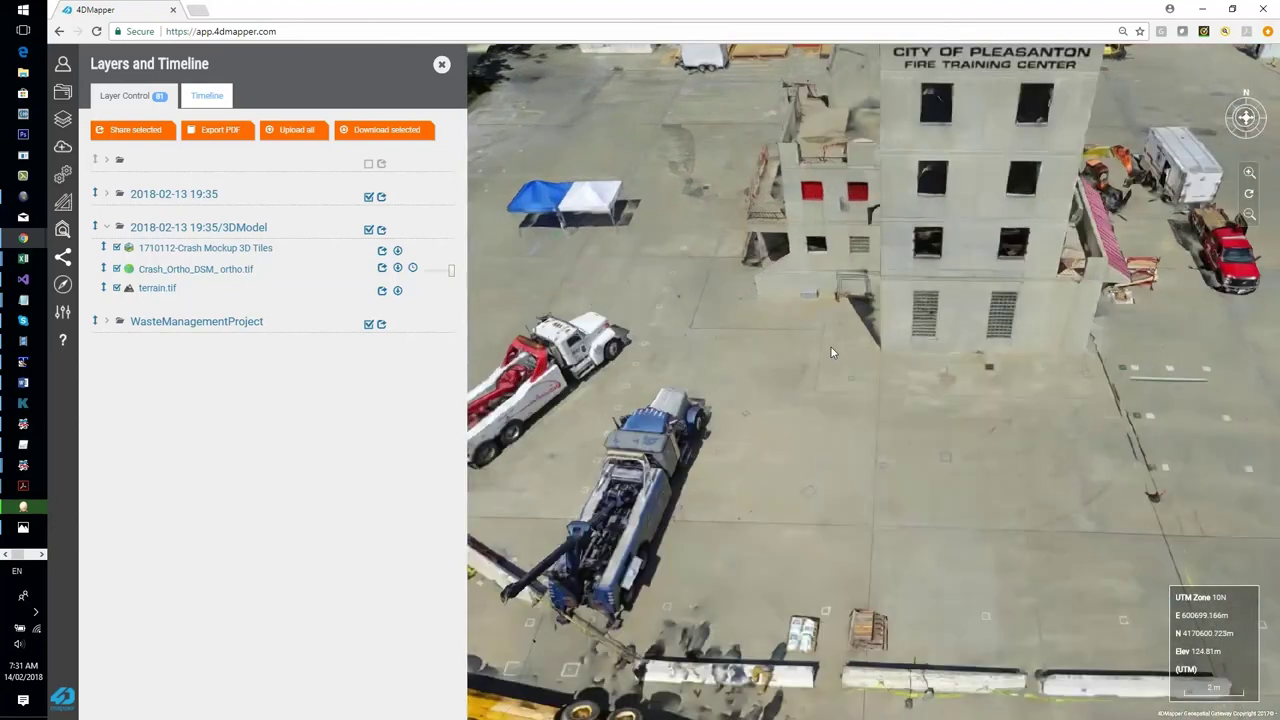
scroll(831, 350, up, 2)
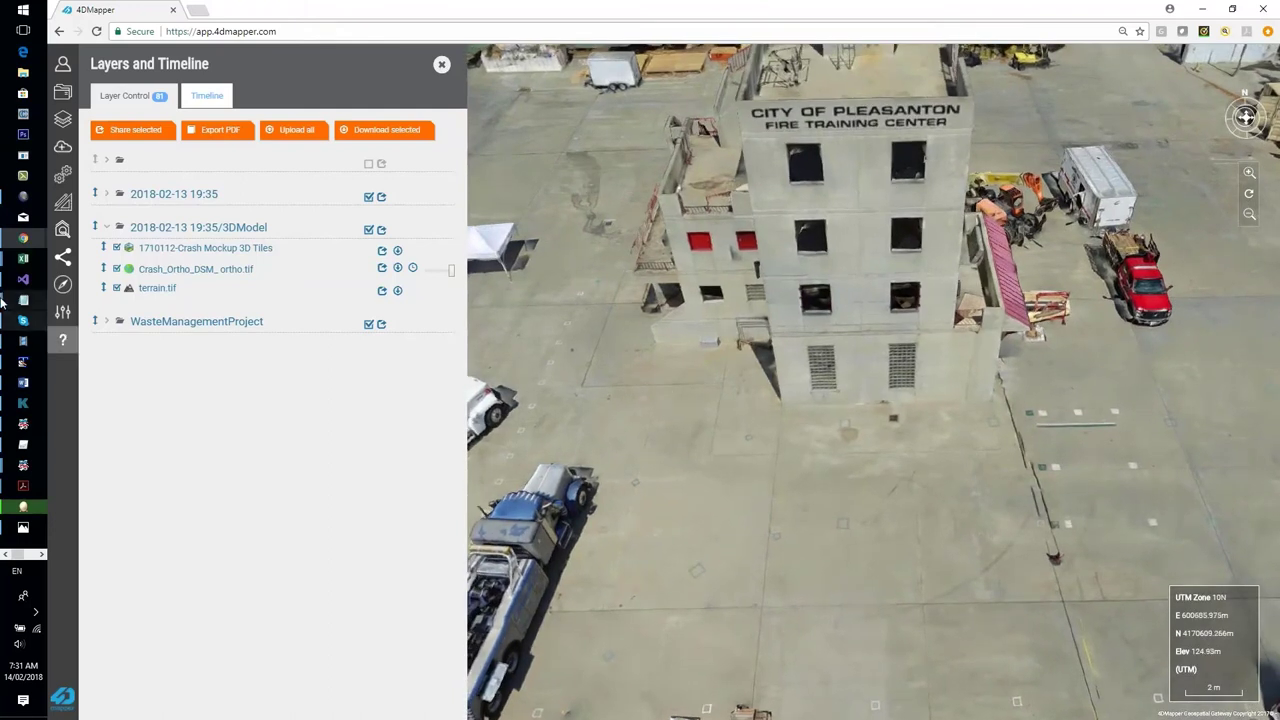
- Measure the height of the fire training center's front corner from the roof edge to the ground
click(60, 205)
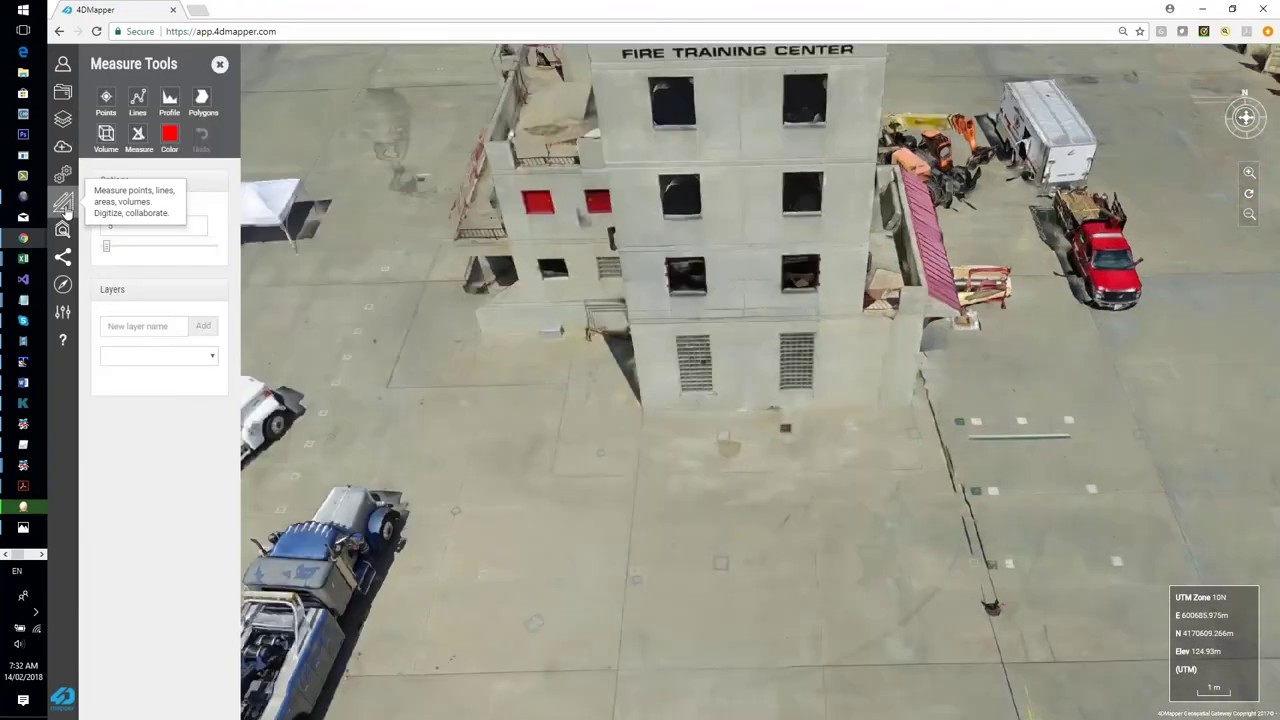
click(150, 142)
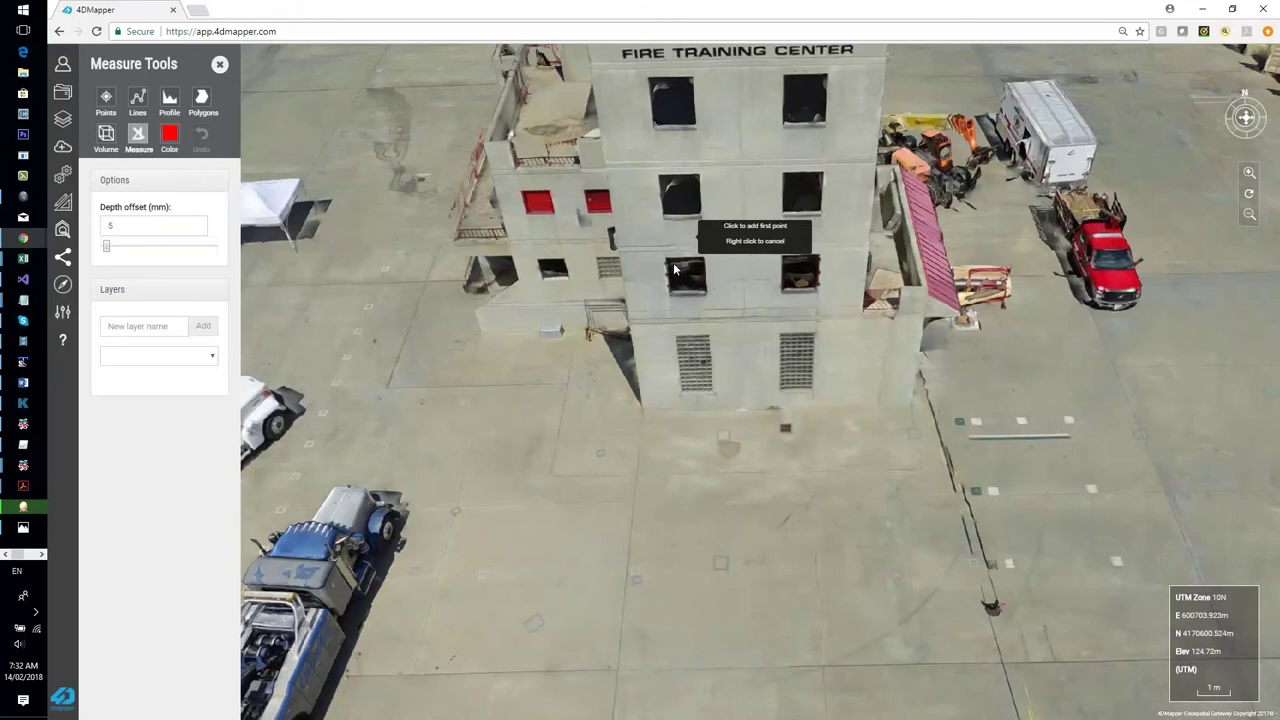
scroll(673, 262, up, 2)
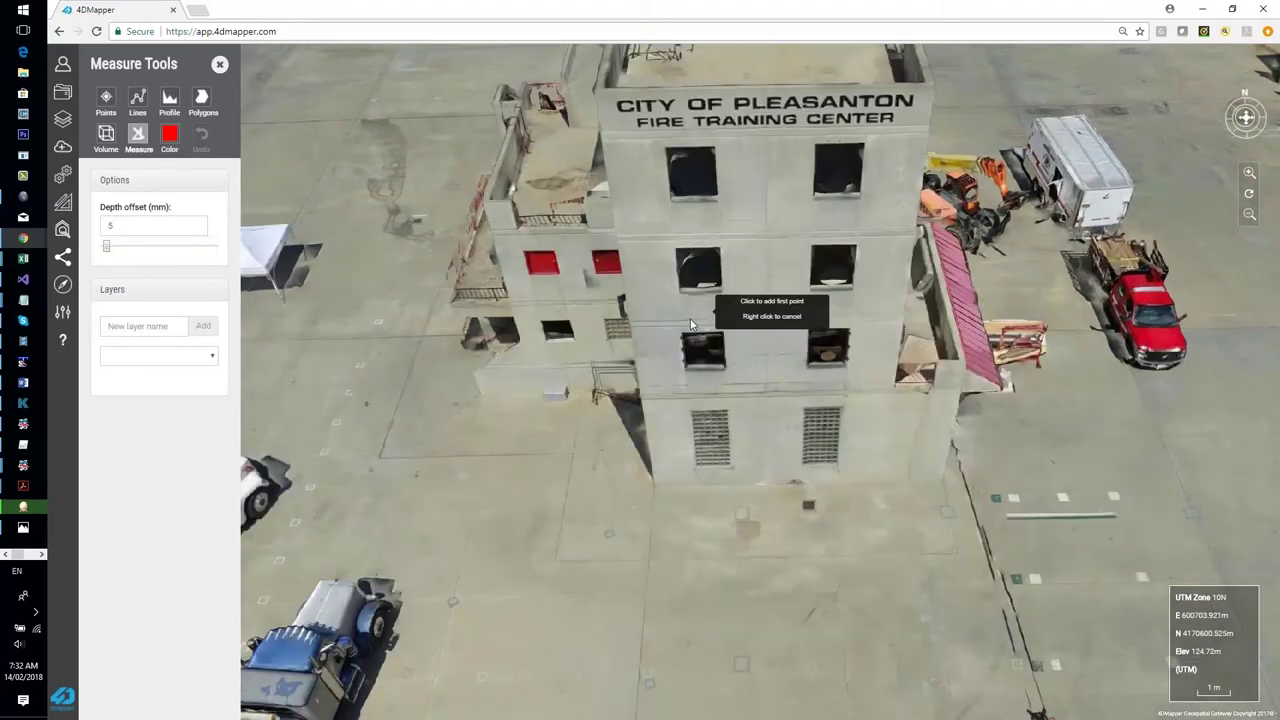
click(597, 98)
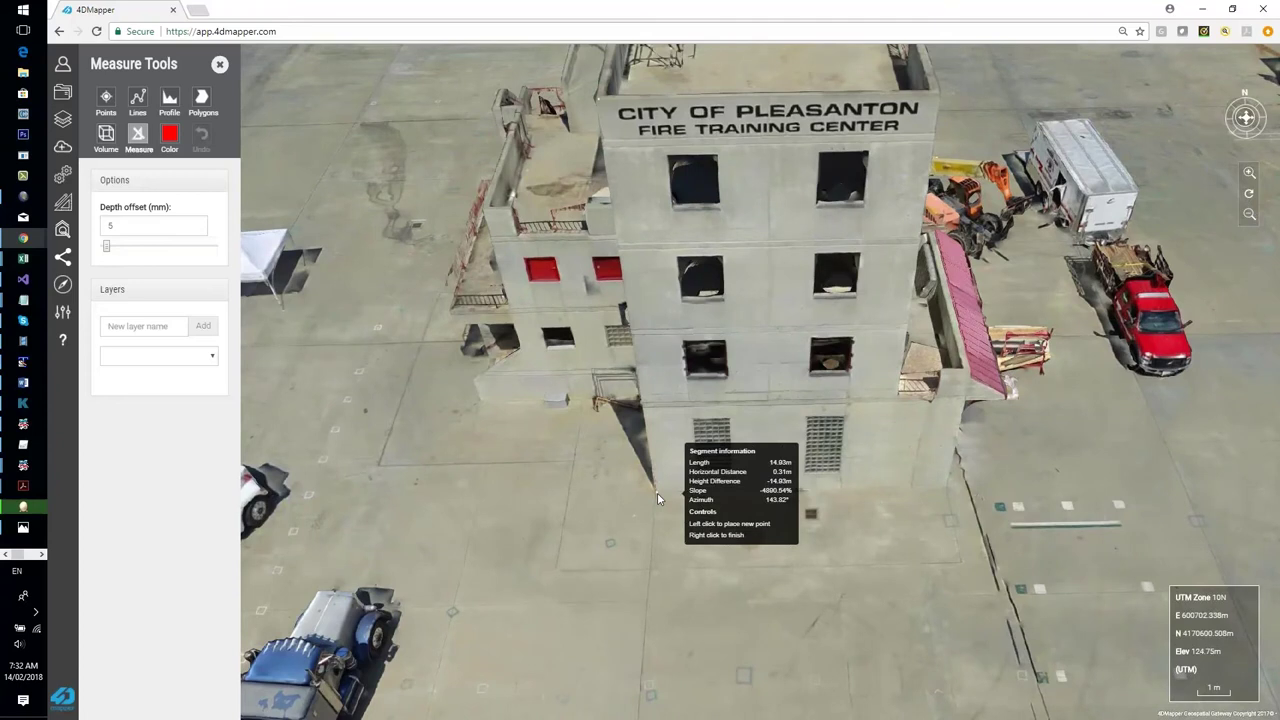
right_click(607, 484)
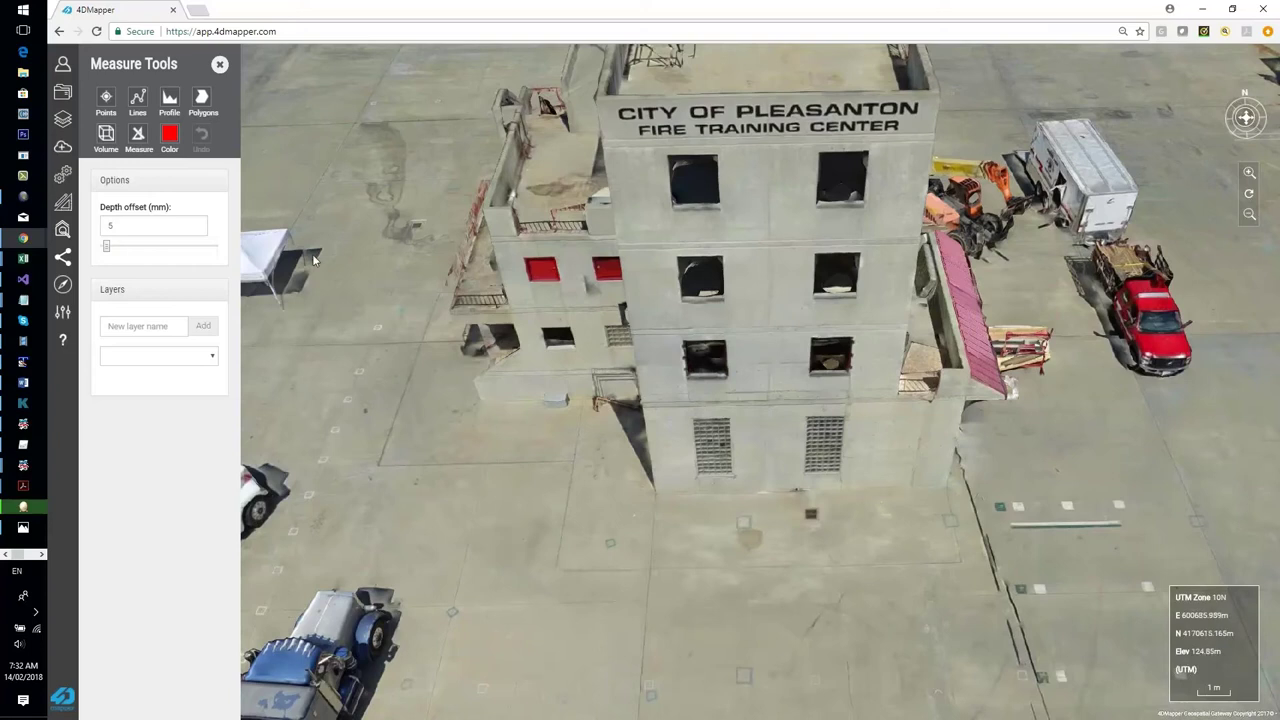
click(63, 120)
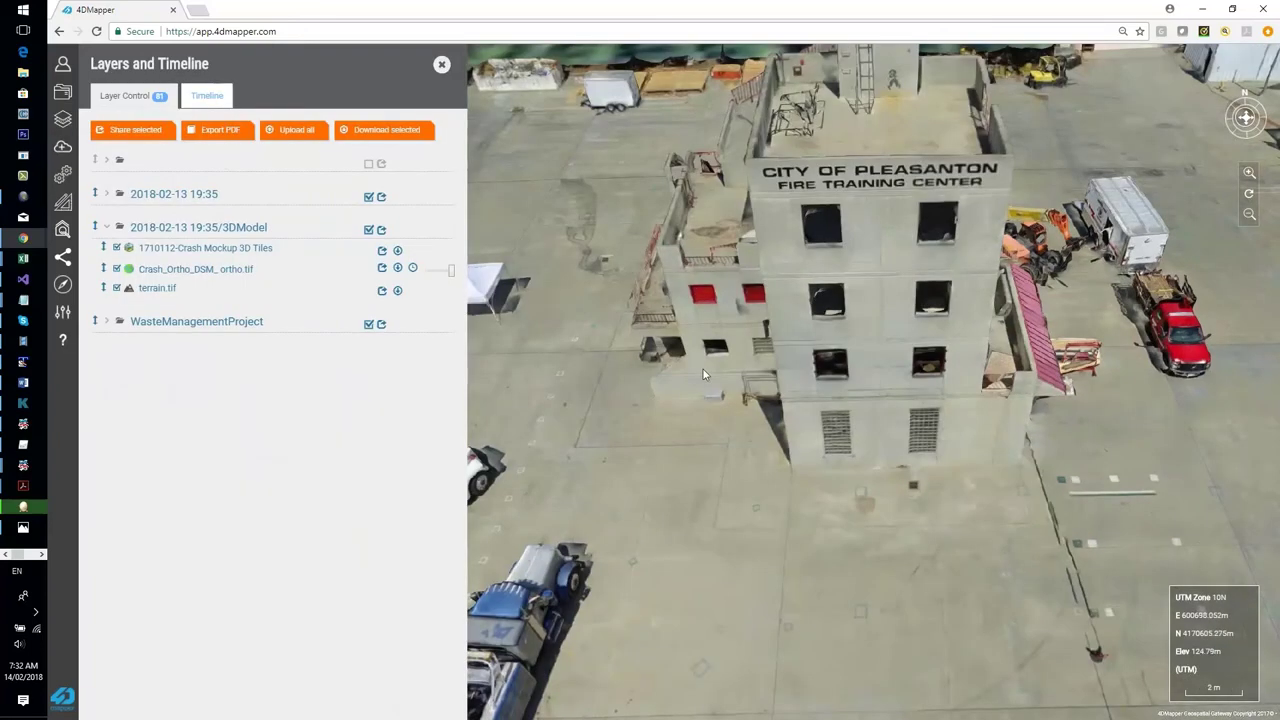
drag(703, 369, 672, 345)
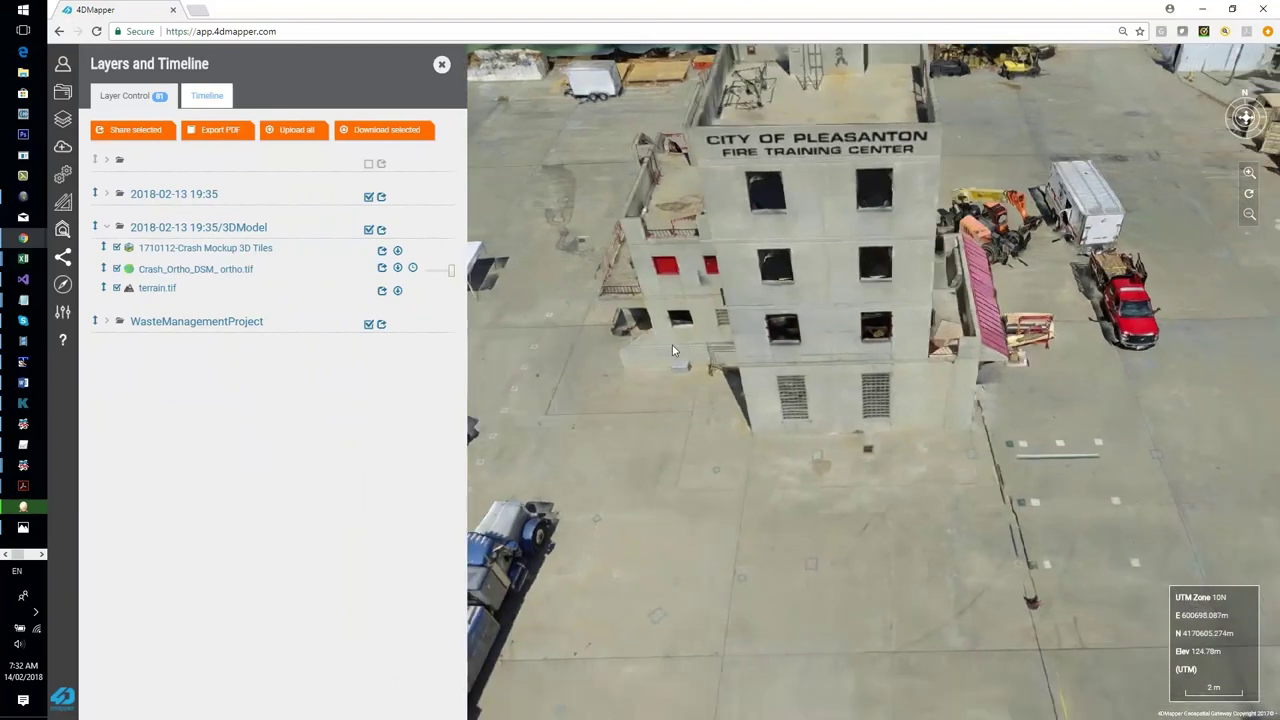
scroll(672, 345, down, 2)
scroll(672, 345, down, 1)
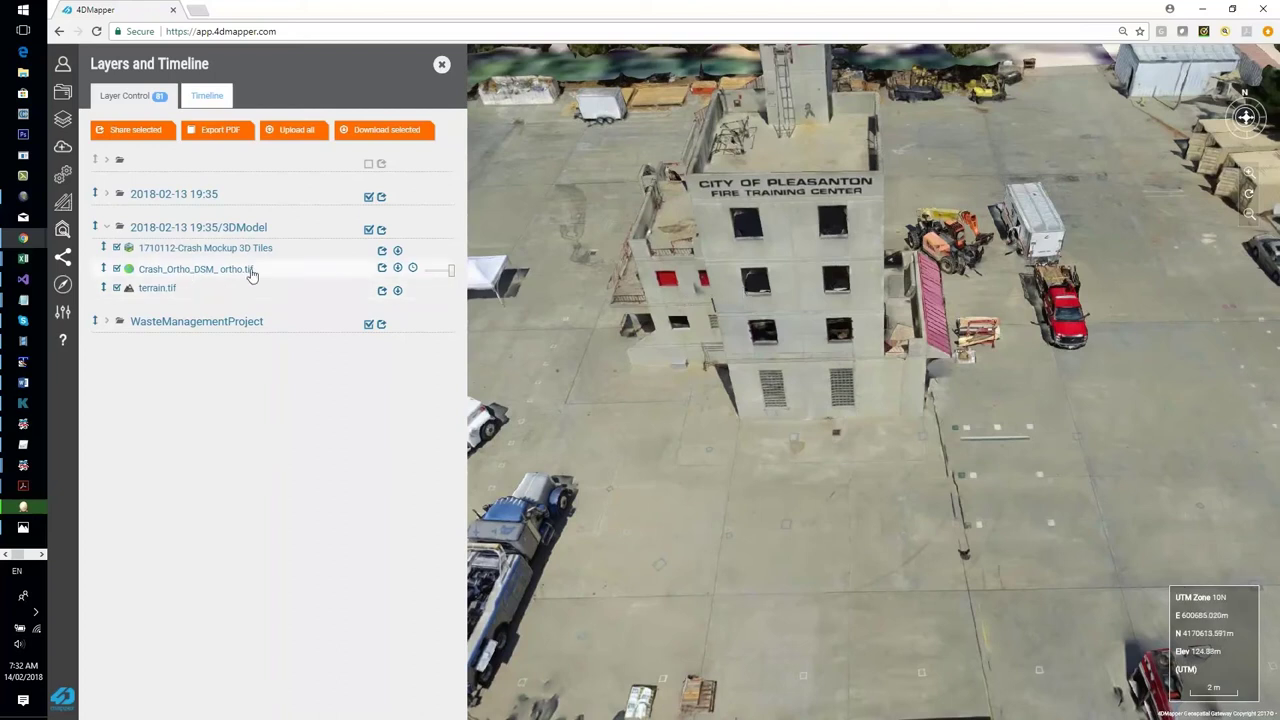
click(106, 194)
scroll(450, 296, down, 2)
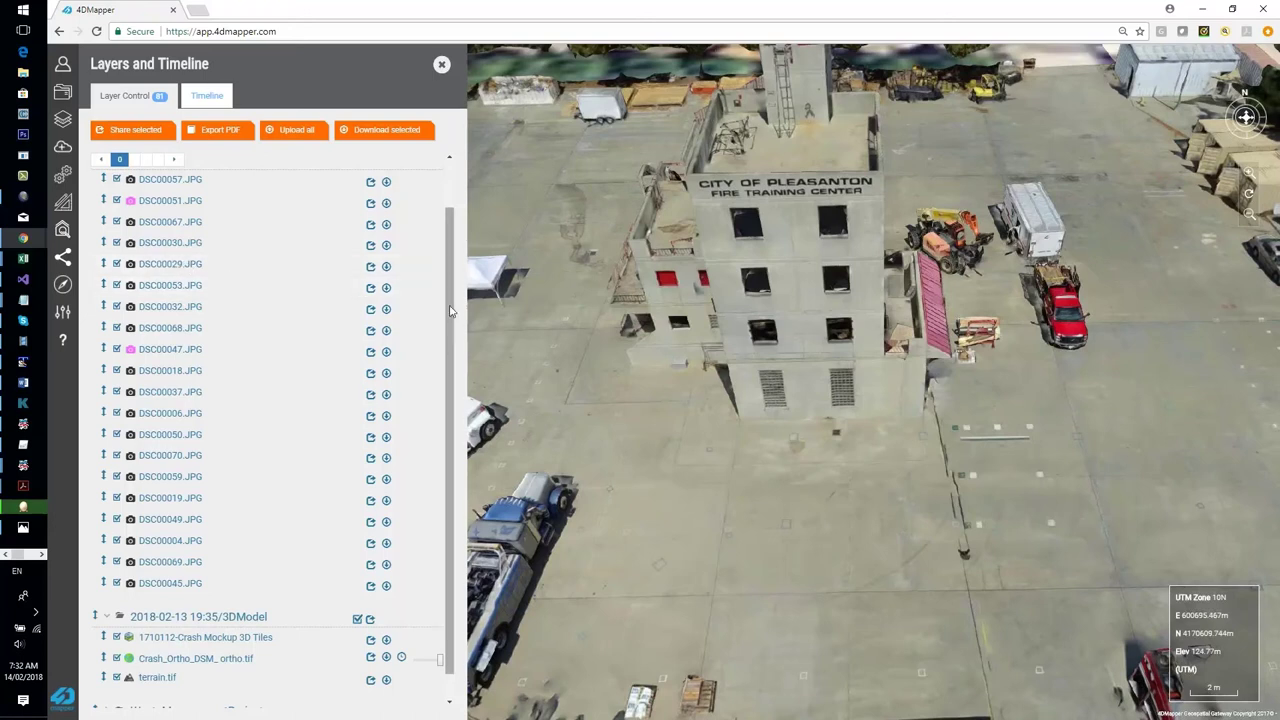
scroll(263, 345, up, 2)
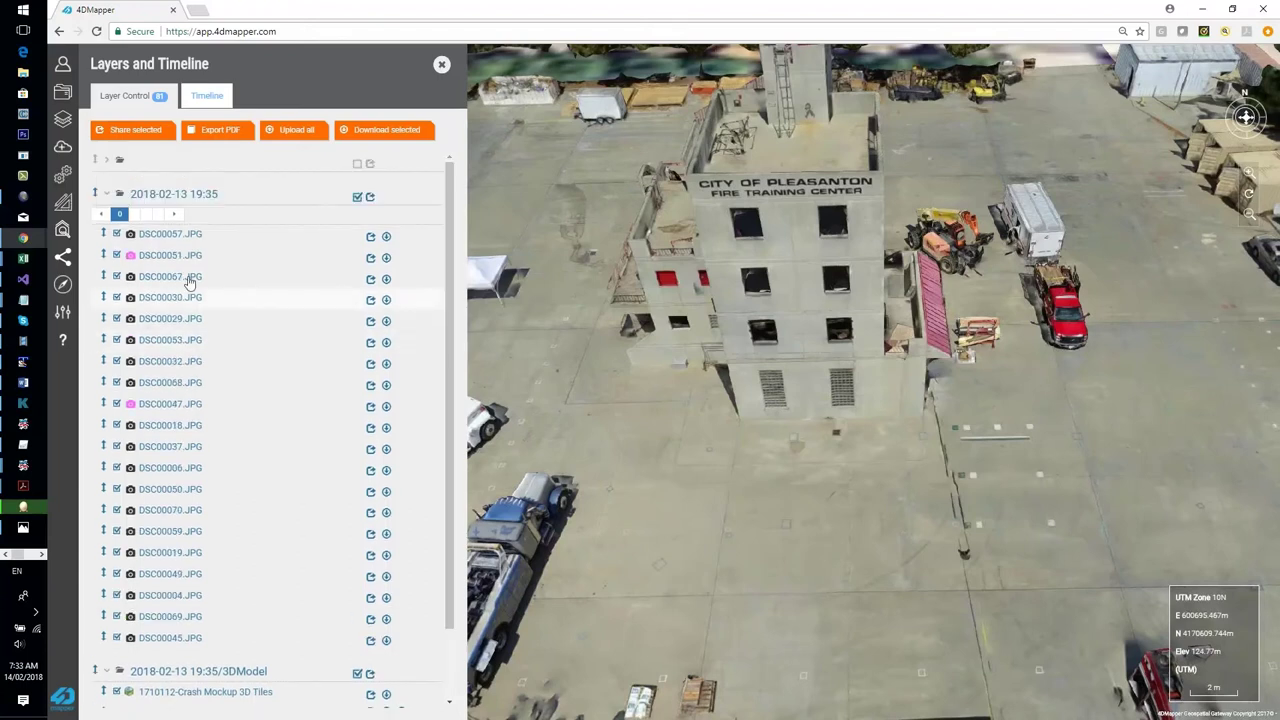
click(108, 194)
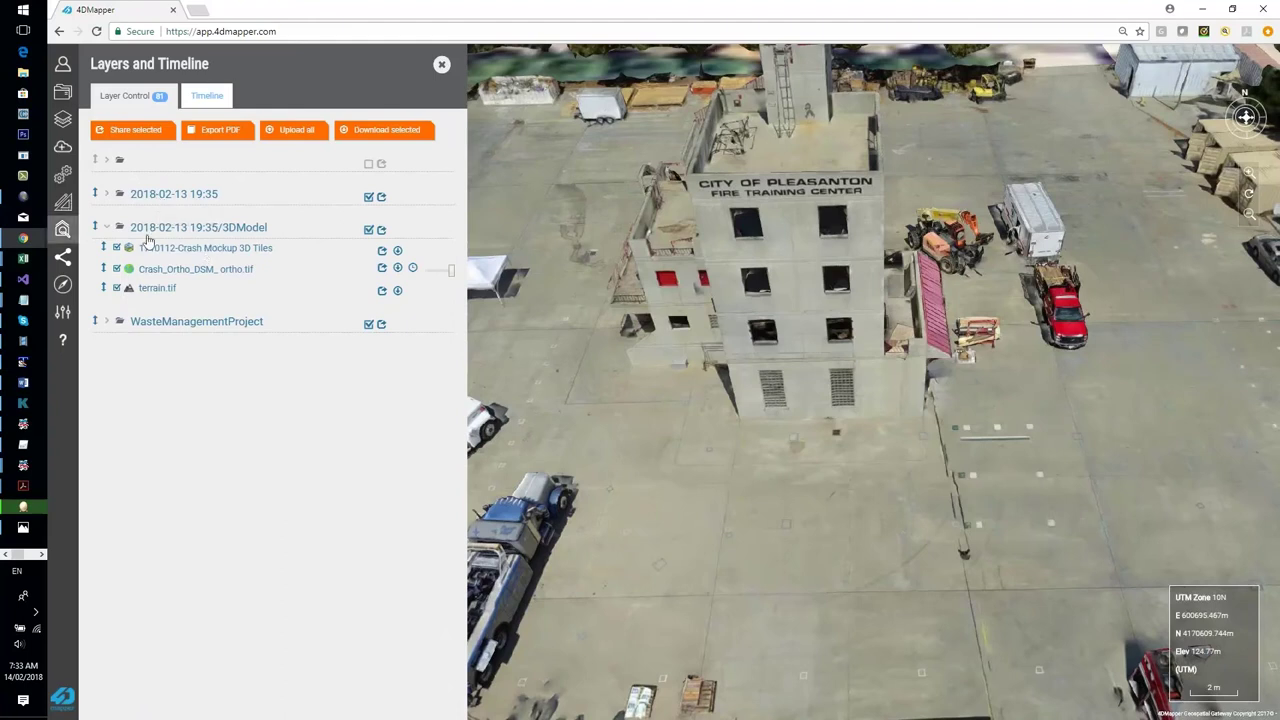
- Using the inspection tools, pick a 3D point on the overturned yellow bus to find the photos that show it
click(63, 230)
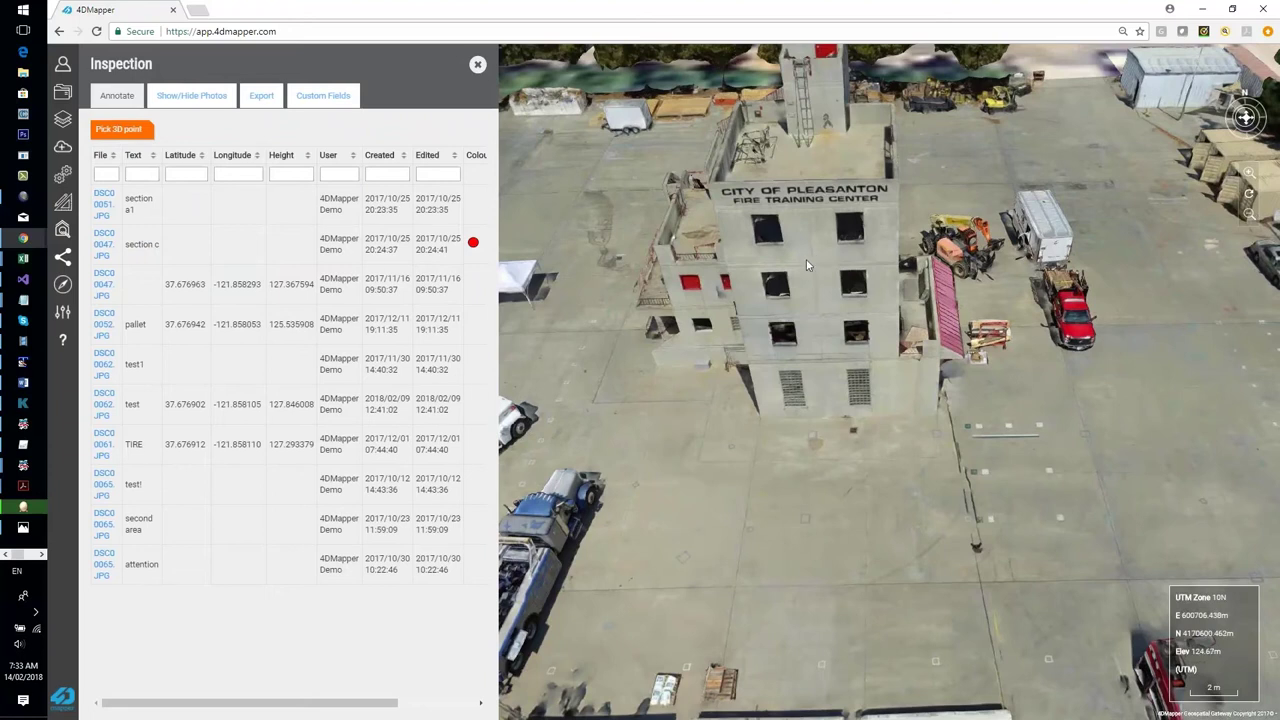
drag(808, 265, 847, 222)
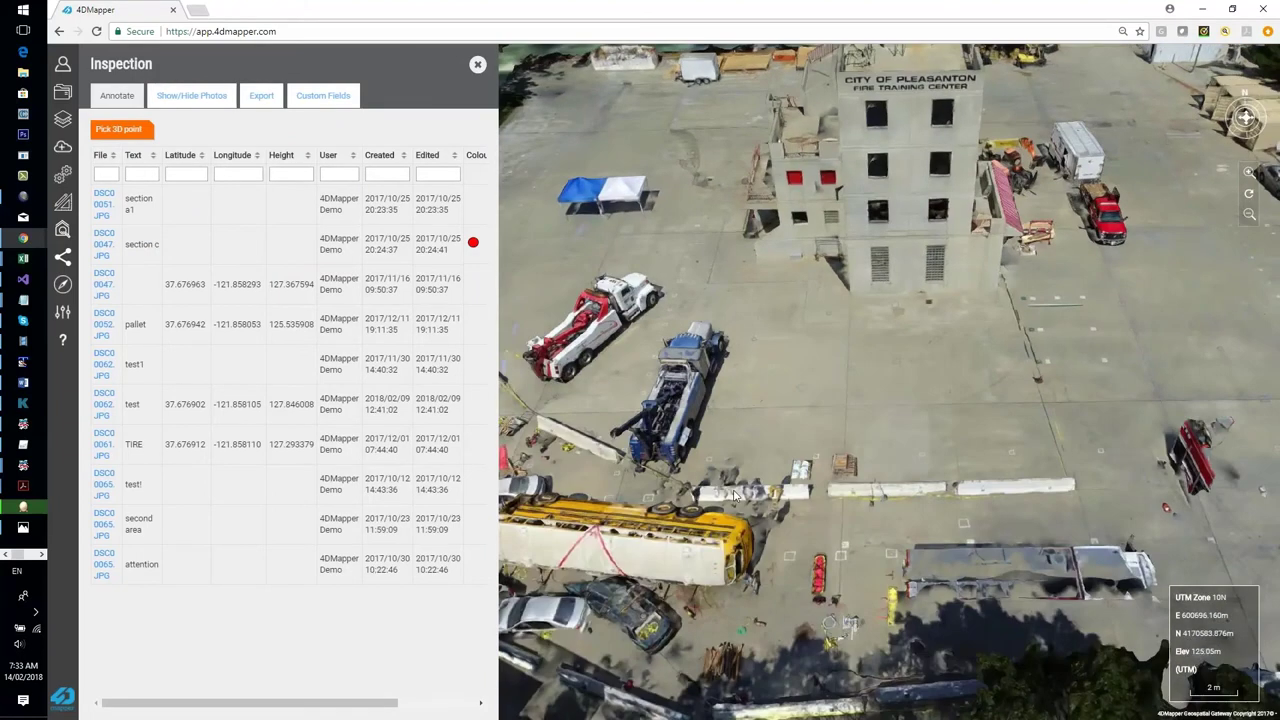
drag(735, 495, 693, 443)
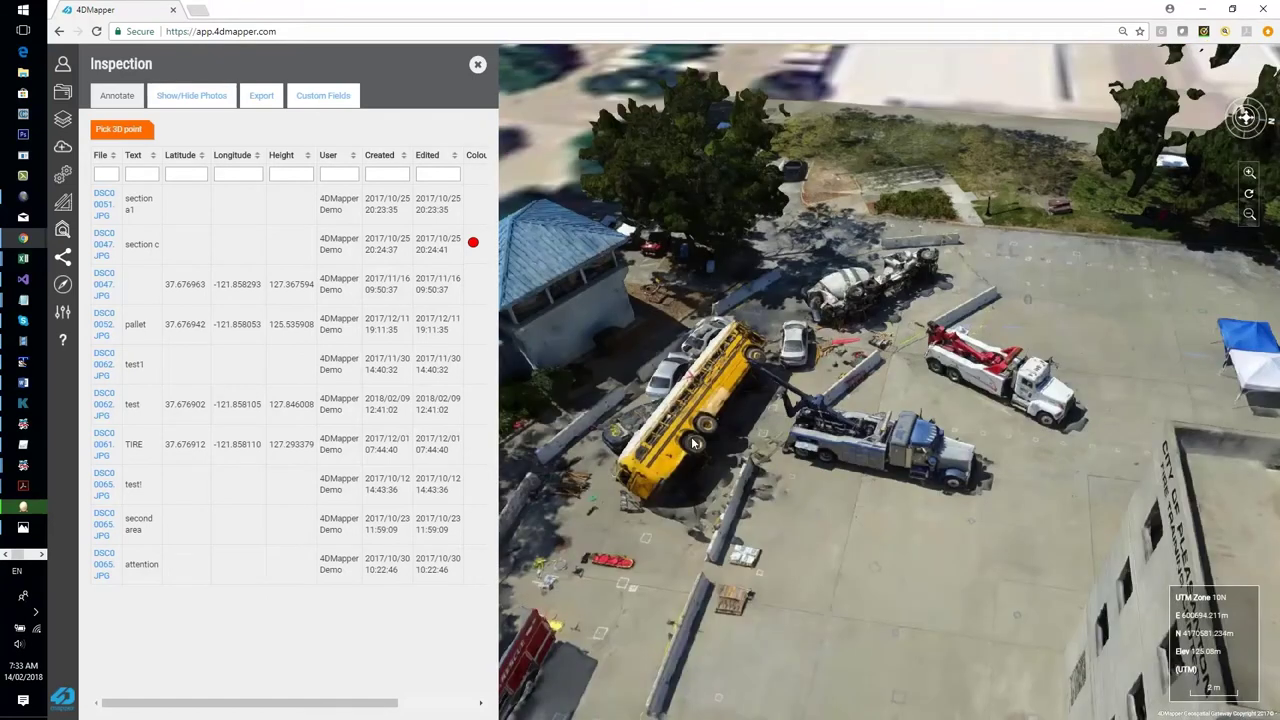
scroll(690, 447, up, 2)
scroll(690, 445, up, 2)
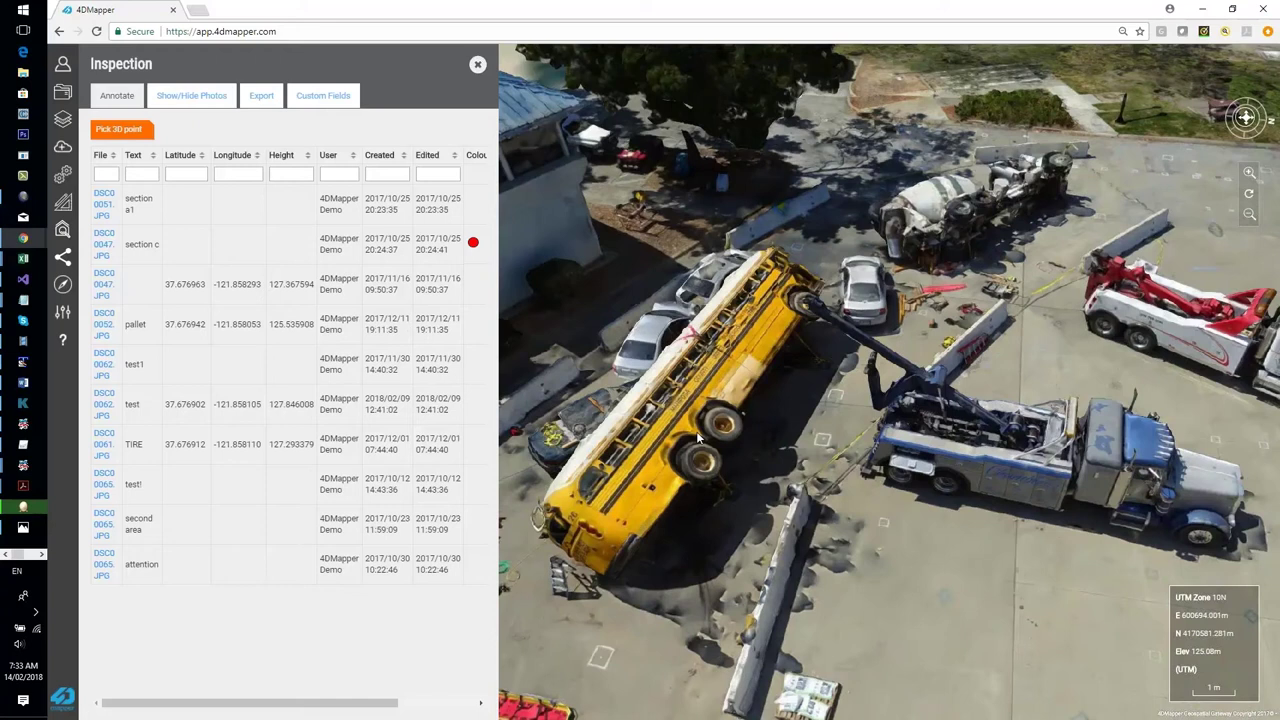
click(118, 129)
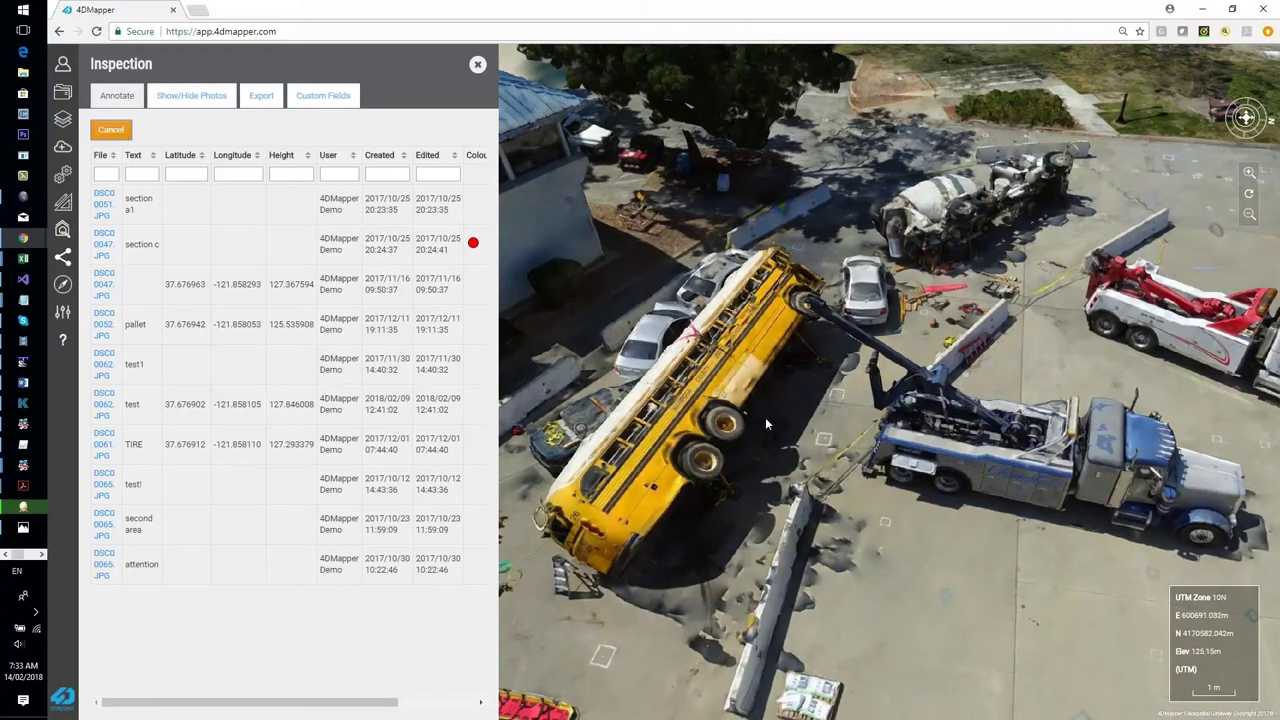
click(757, 357)
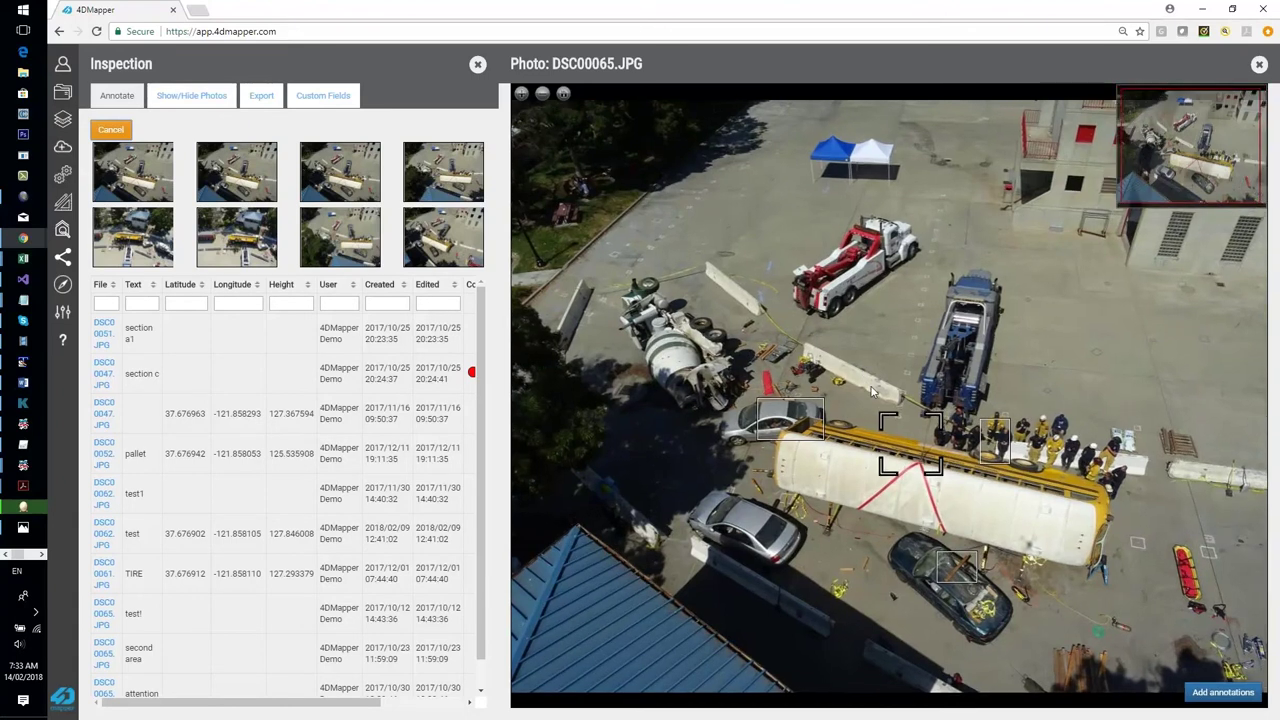
- Zoom in on the bus in photo DSC00065.JPG, select the "attention" annotation and examine the area around it
scroll(848, 415, up, 5)
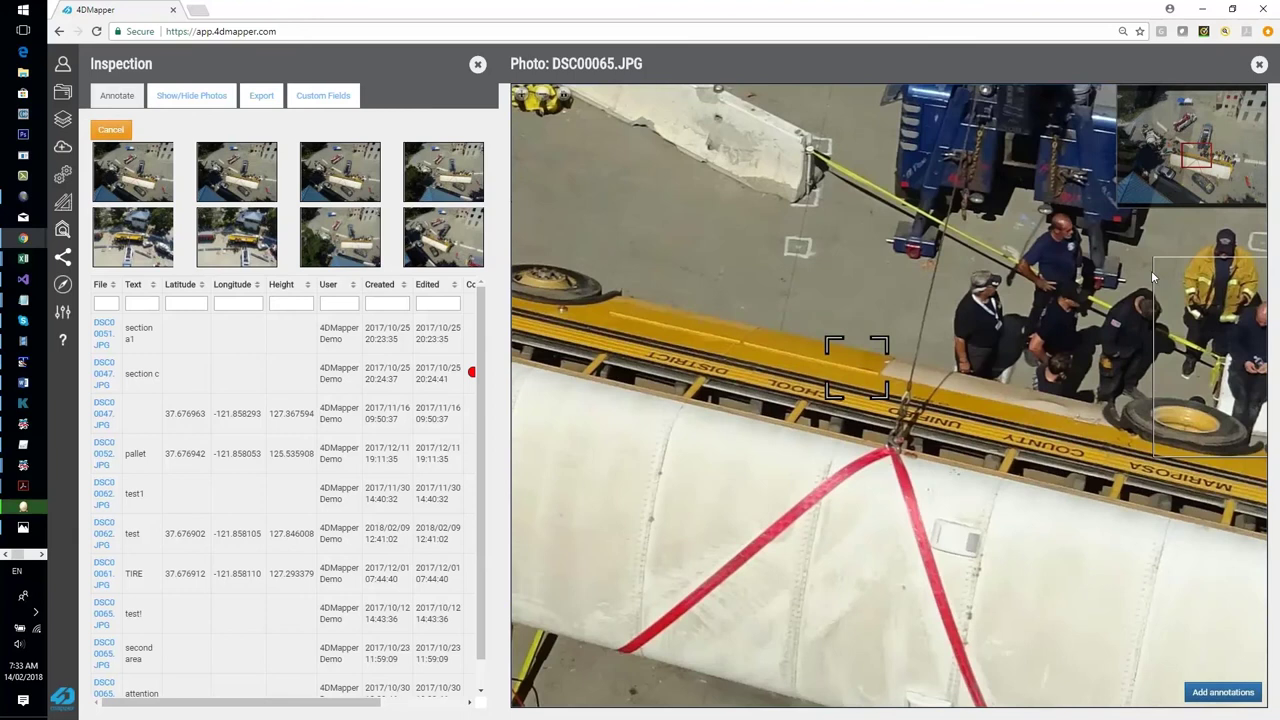
click(1151, 270)
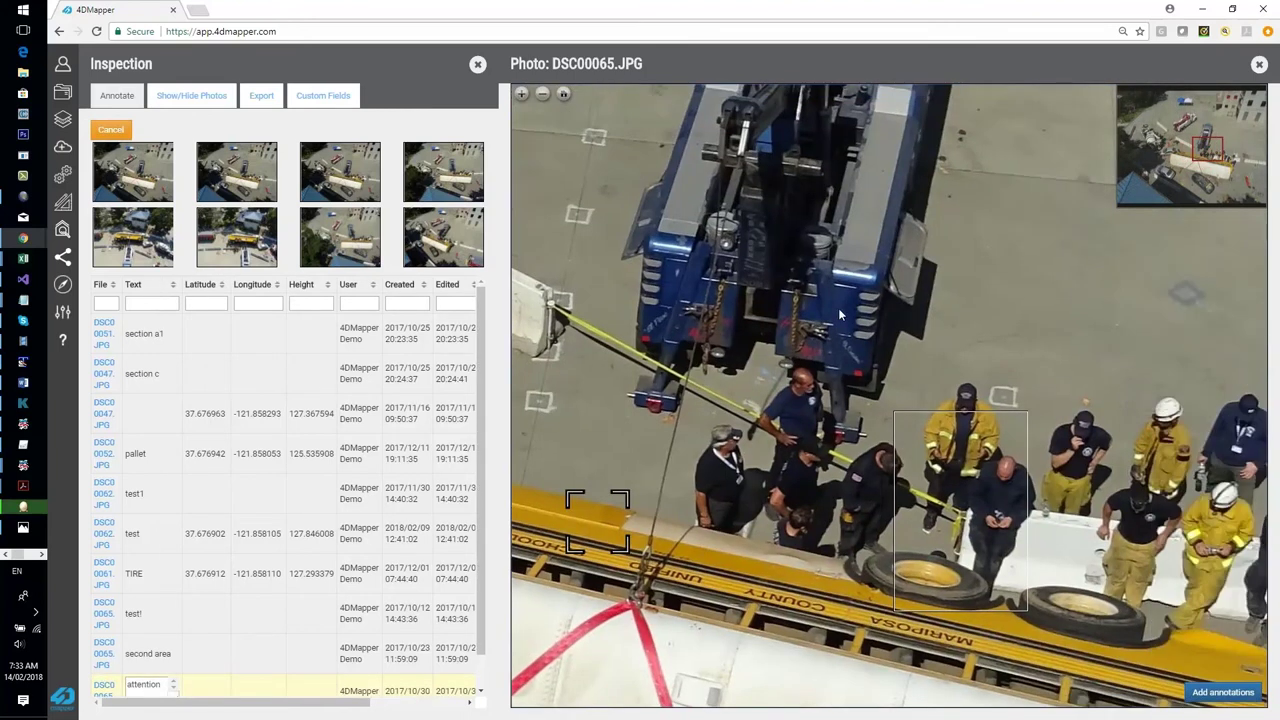
mouse_move(840, 315)
mouse_down()
mouse_move(743, 338)
mouse_move(811, 342)
mouse_up()
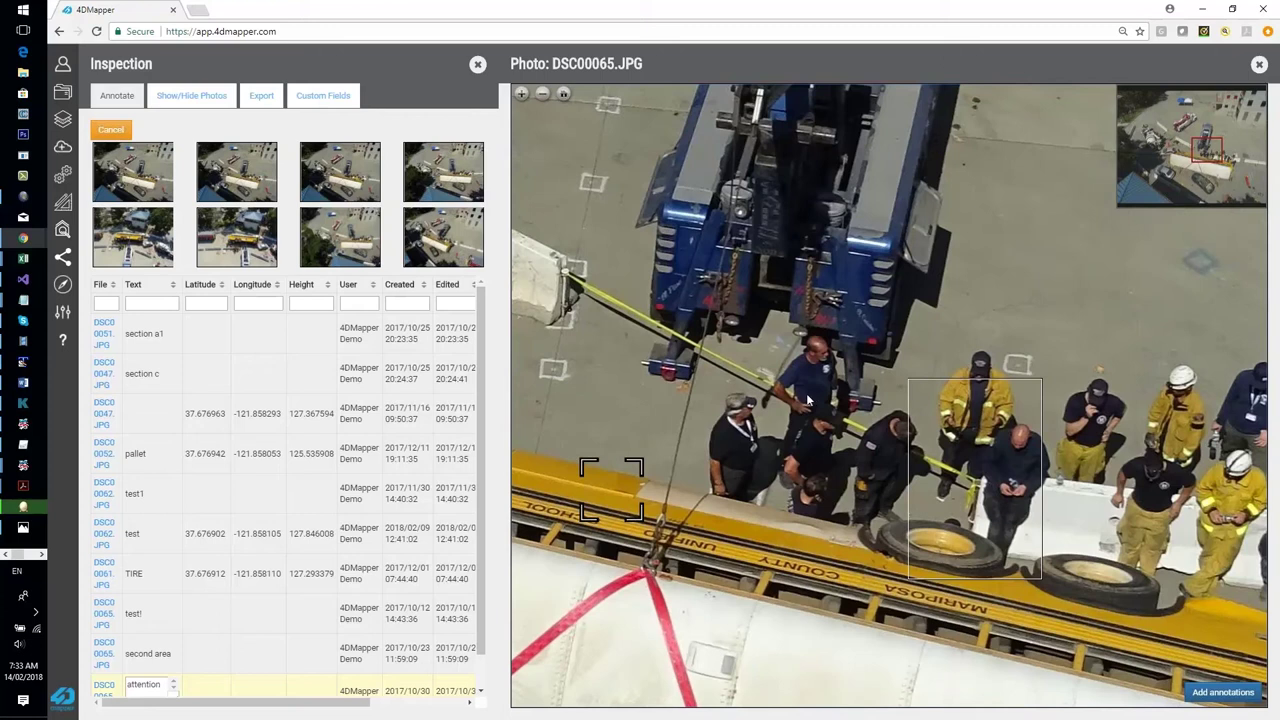
mouse_move(798, 395)
mouse_down()
mouse_move(751, 347)
mouse_move(675, 322)
mouse_up()
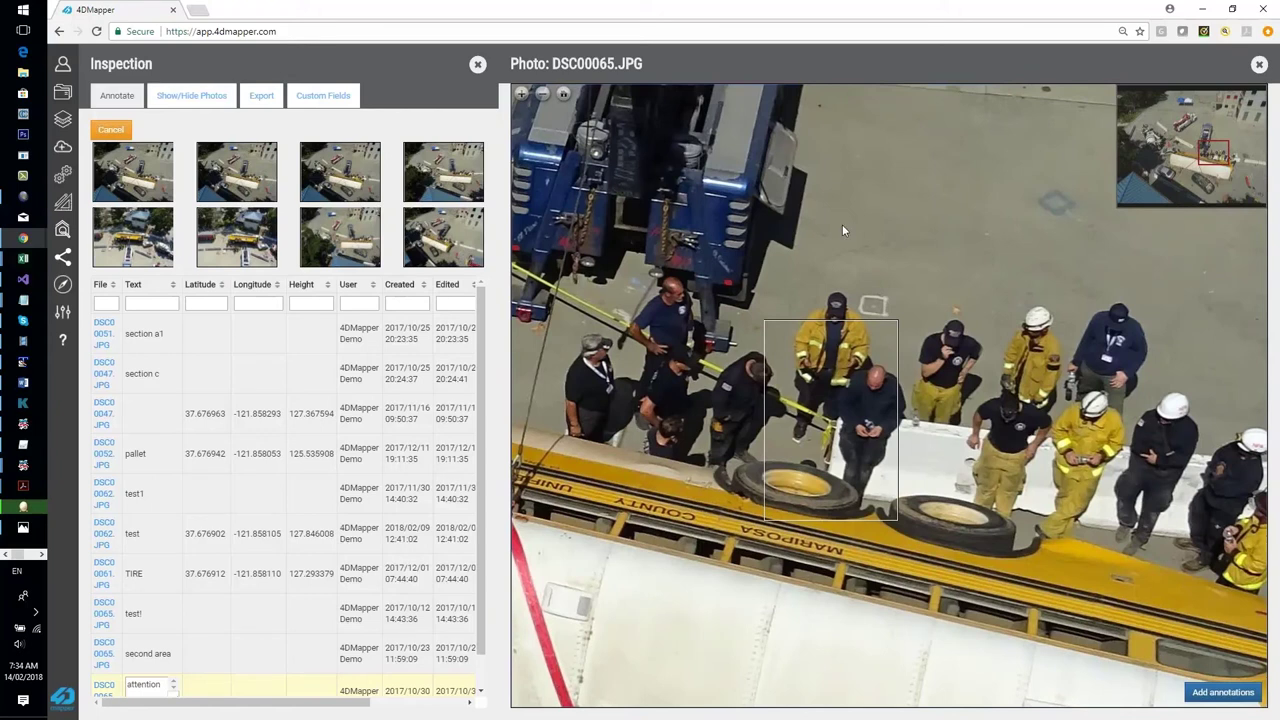
drag(820, 226, 796, 220)
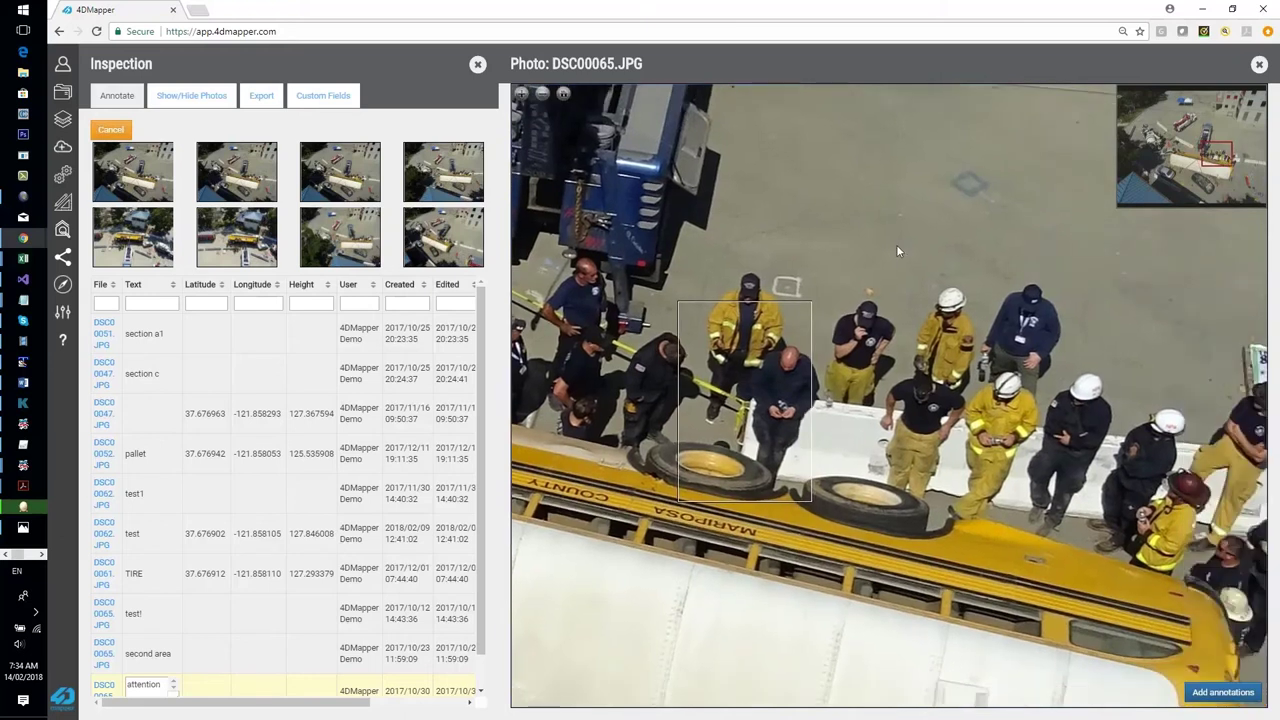
mouse_move(757, 324)
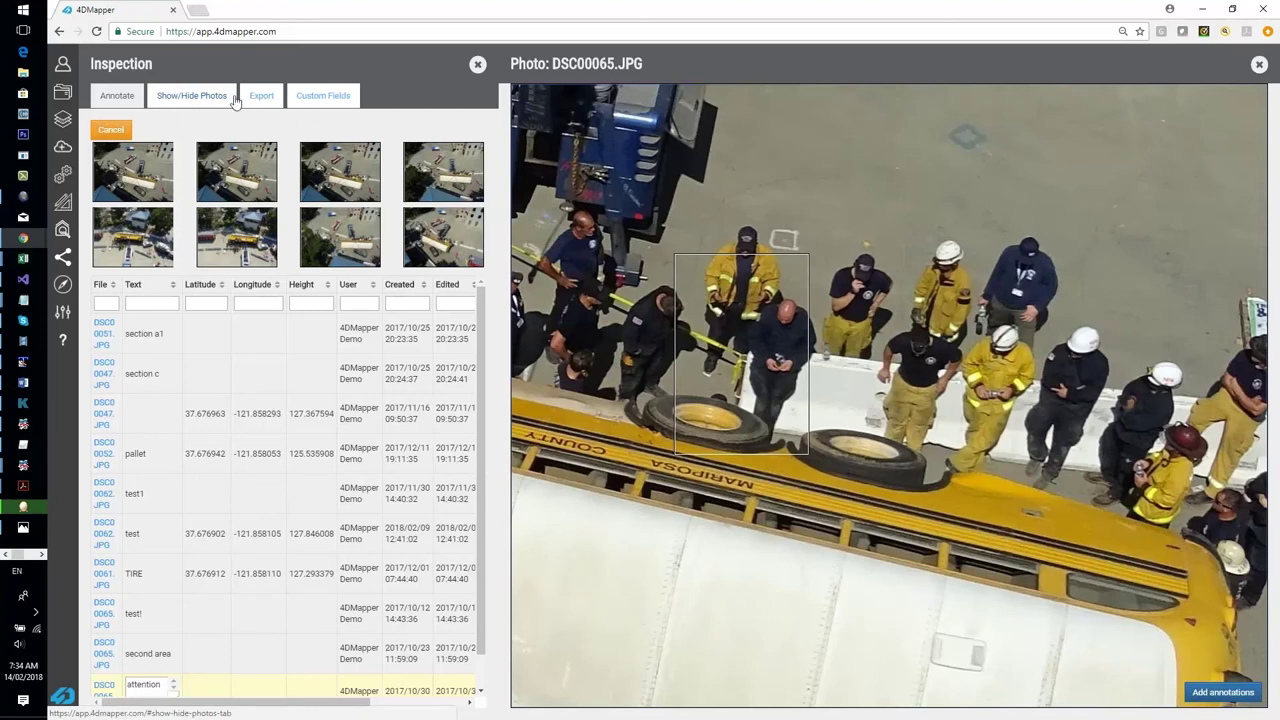
- Look over the inspection's custom fields and make an annotation report from the export options
click(311, 97)
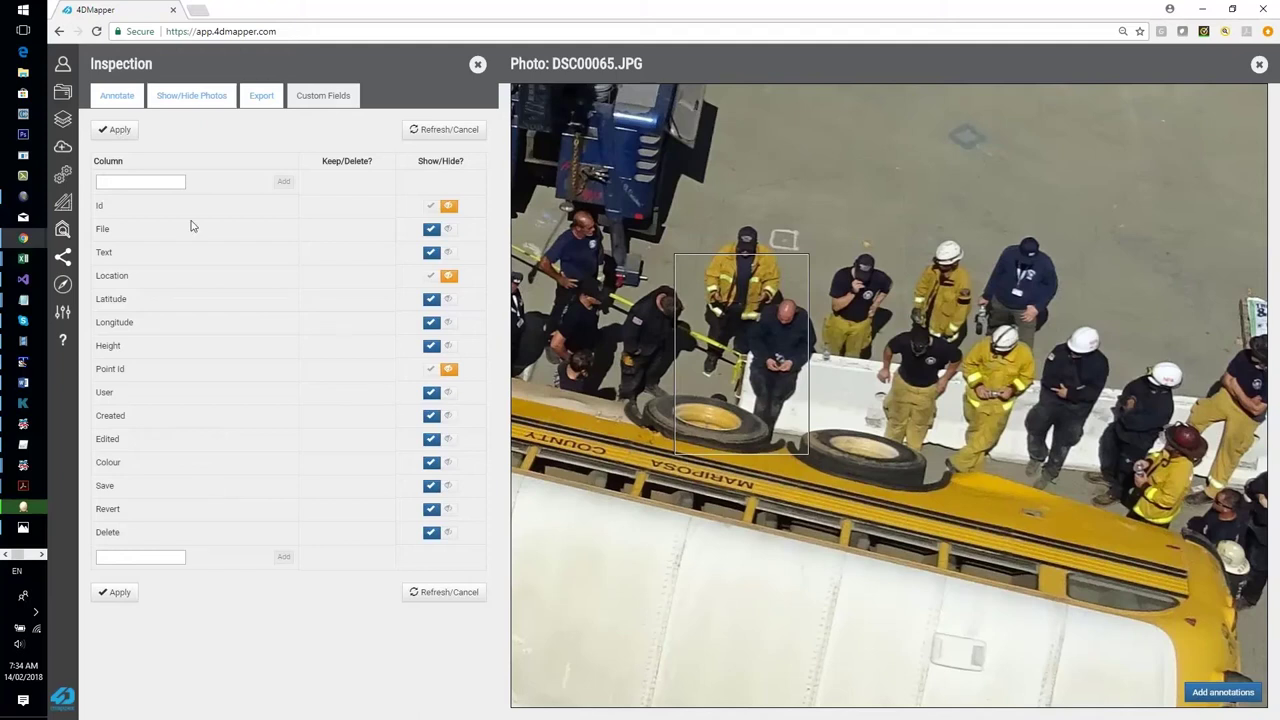
click(258, 95)
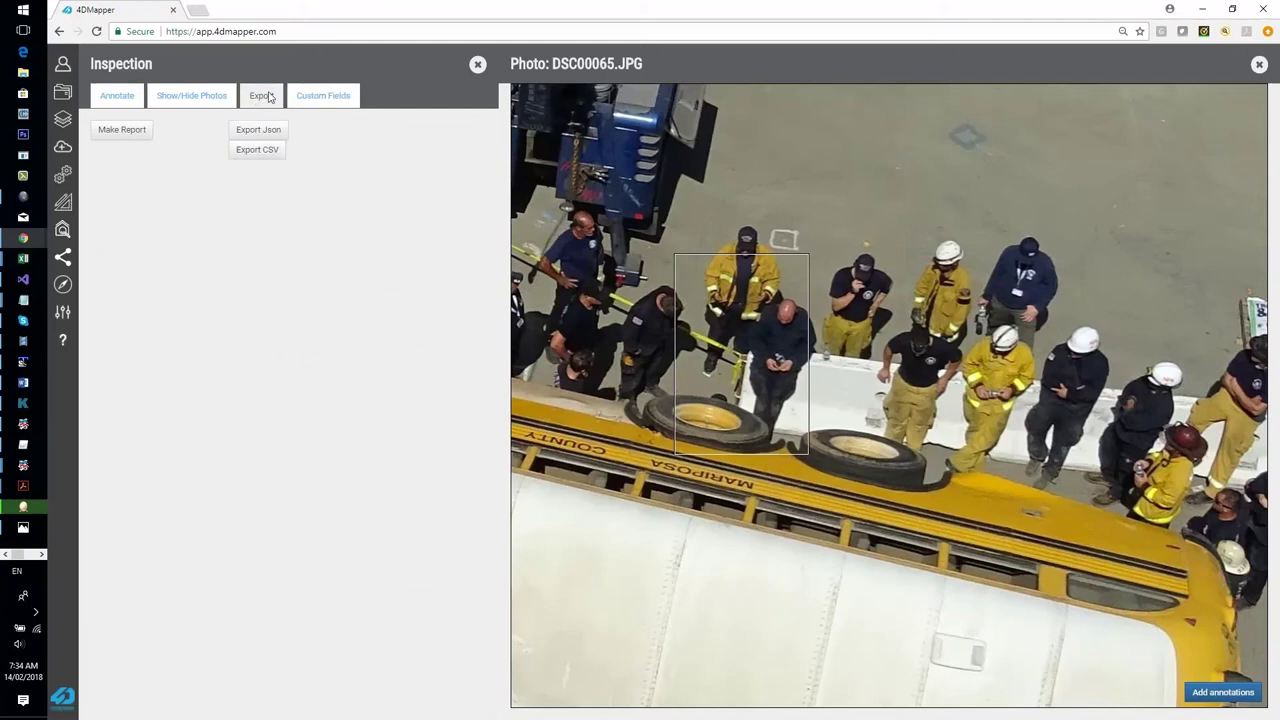
click(133, 132)
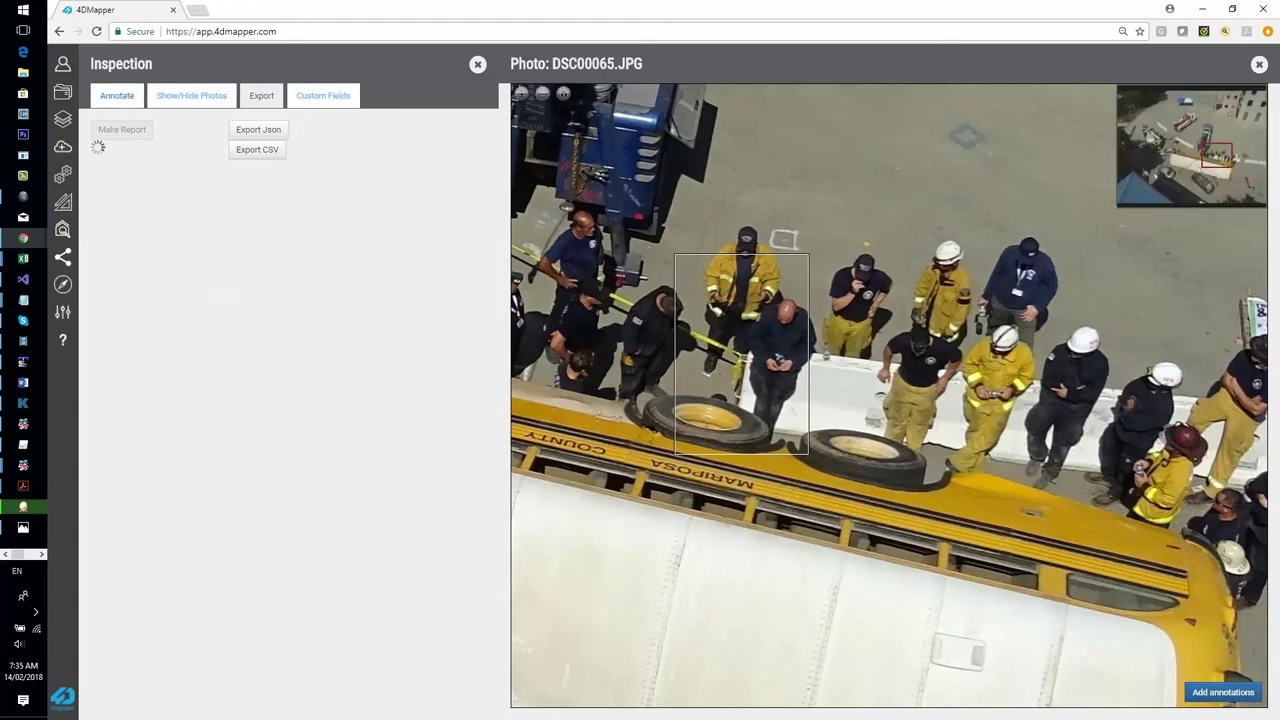
- Return to the annotation list, open photo DSC00065.JPG and look closely at the area around the bus and tow trucks
click(112, 97)
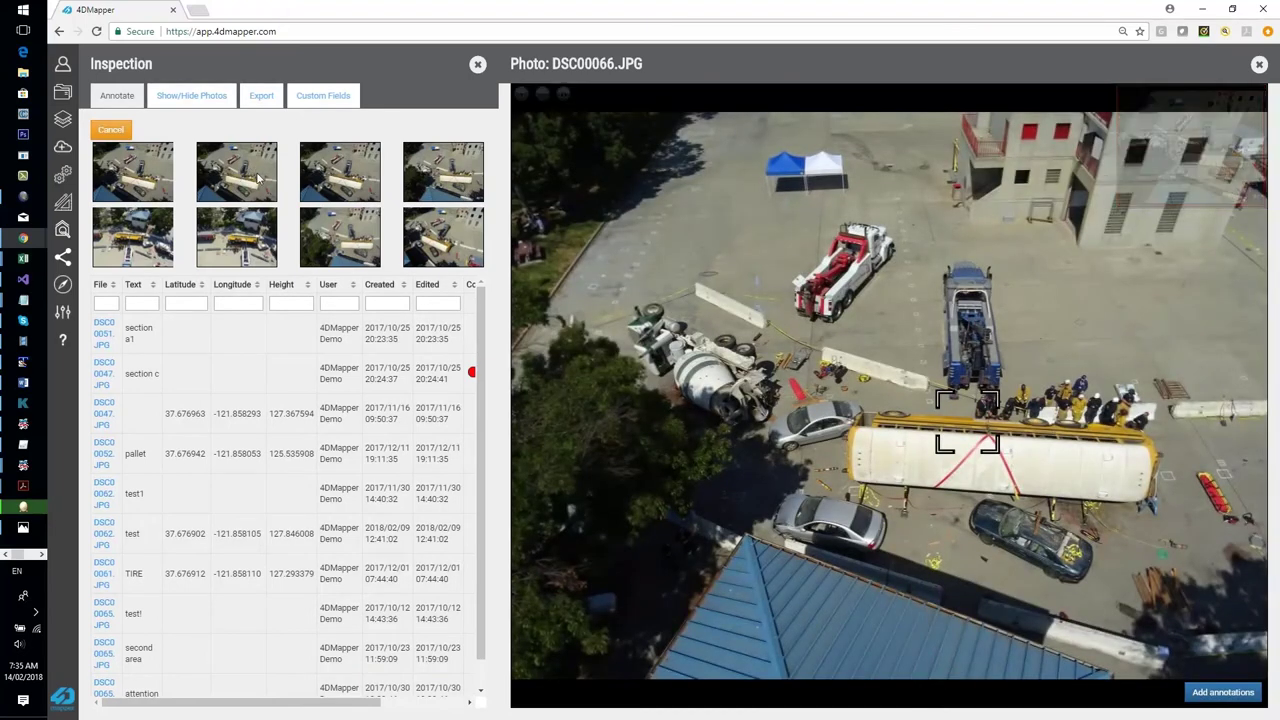
click(152, 172)
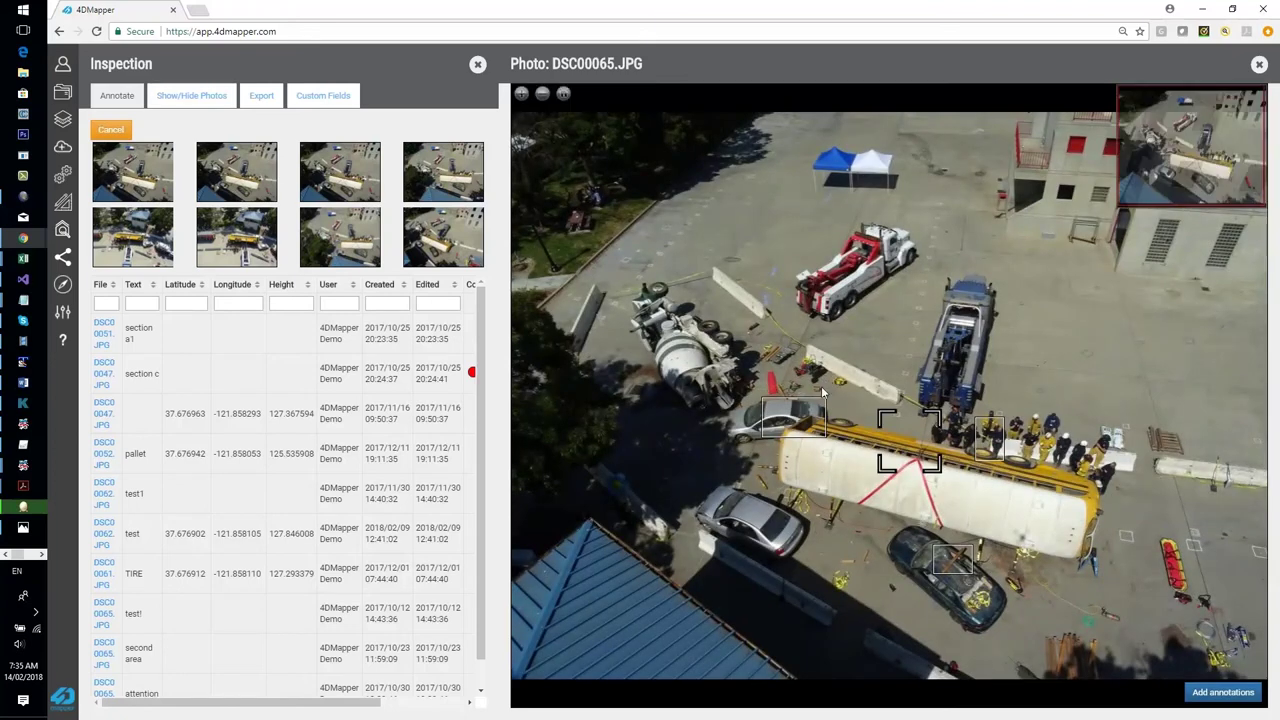
scroll(822, 392, up, 2)
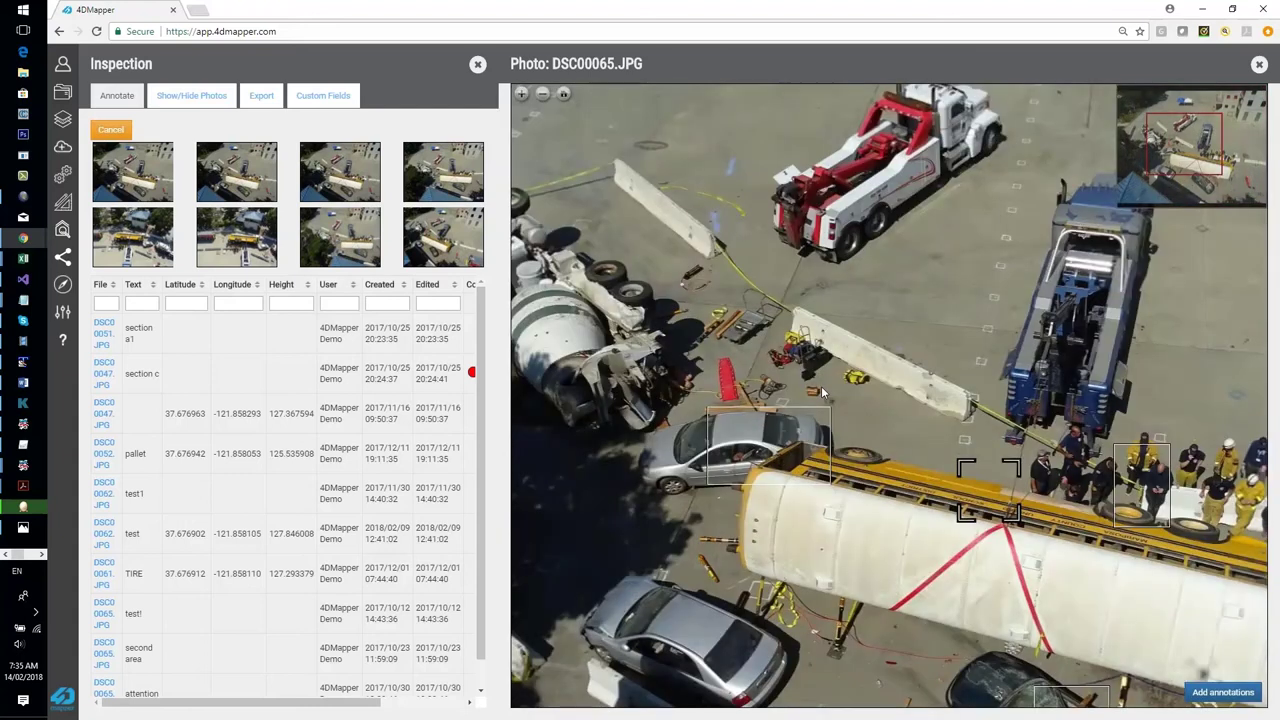
scroll(822, 392, down, 2)
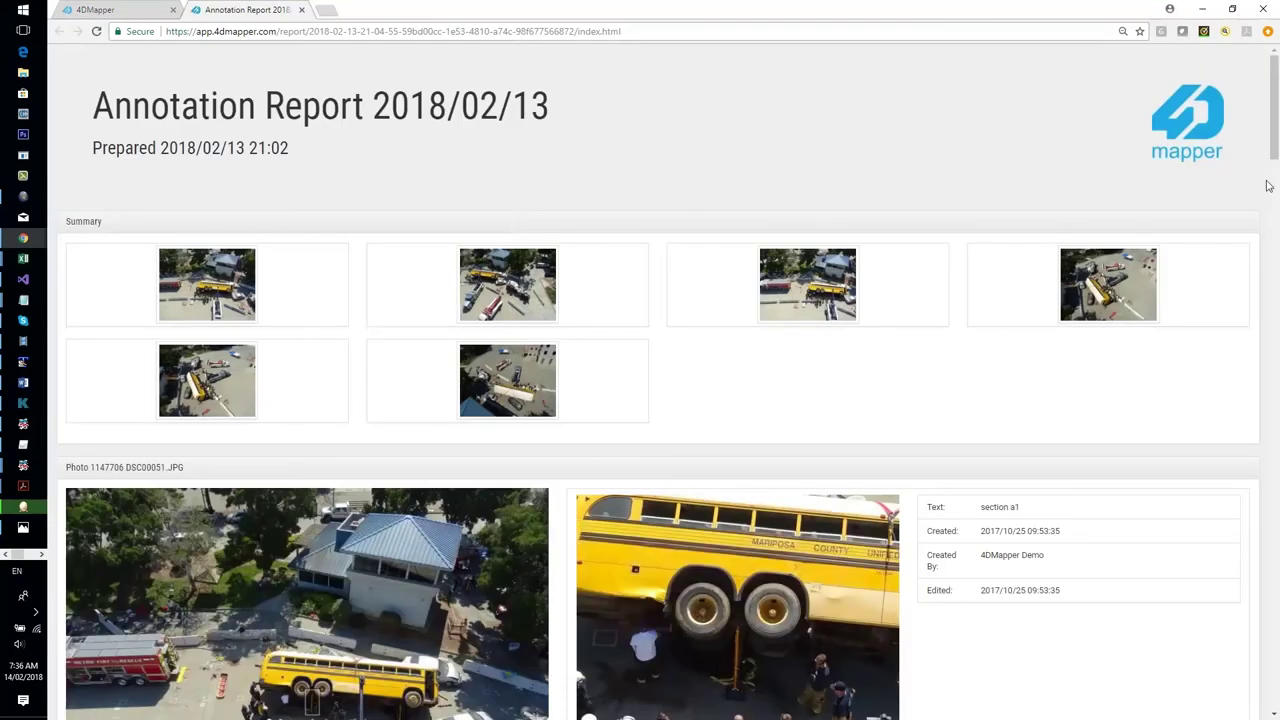
- Review the photo entries in the annotation report, then return to the inspection annotations and close photo DSC00065.JPG
drag(1275, 135, 1277, 182)
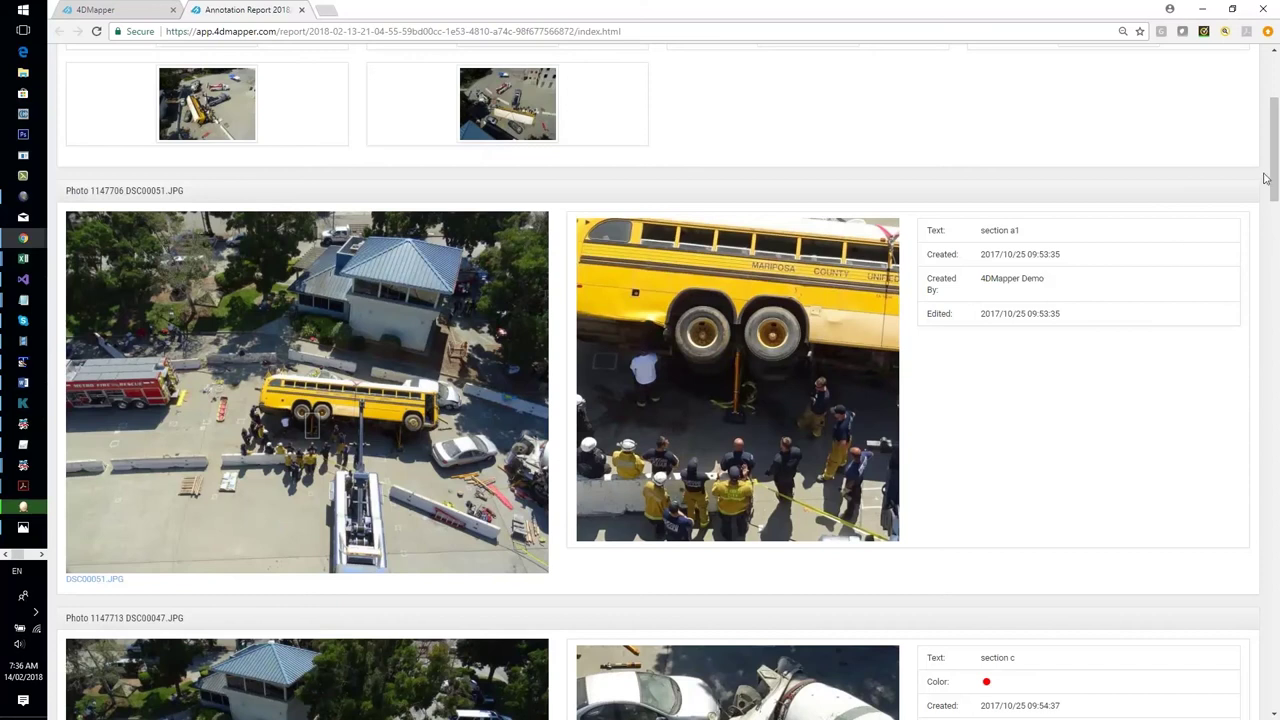
drag(1275, 178, 1276, 585)
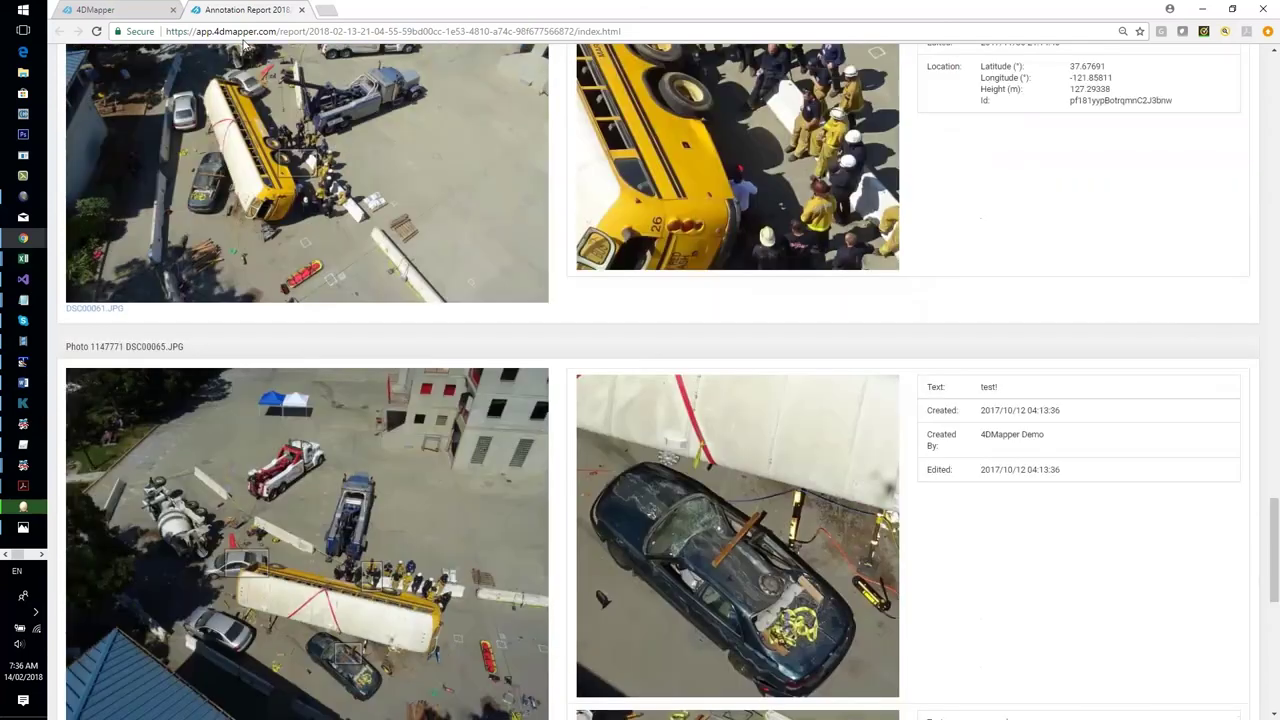
click(110, 12)
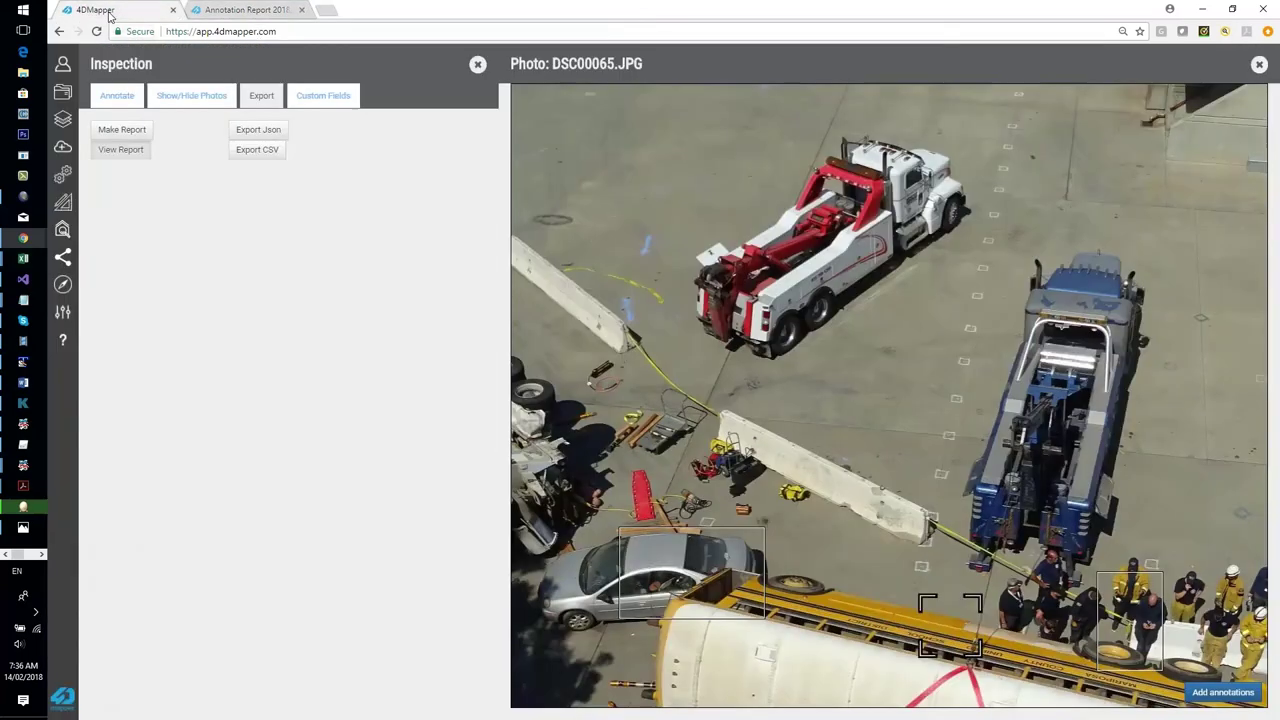
click(97, 94)
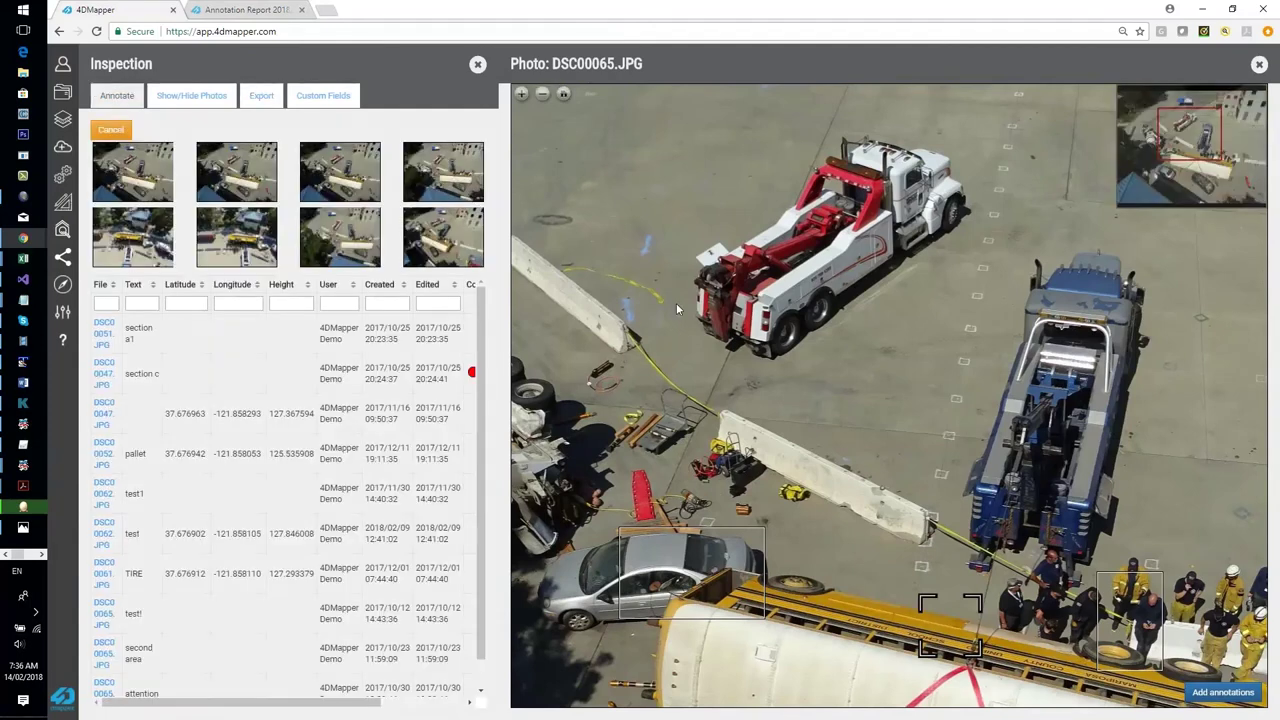
click(1259, 65)
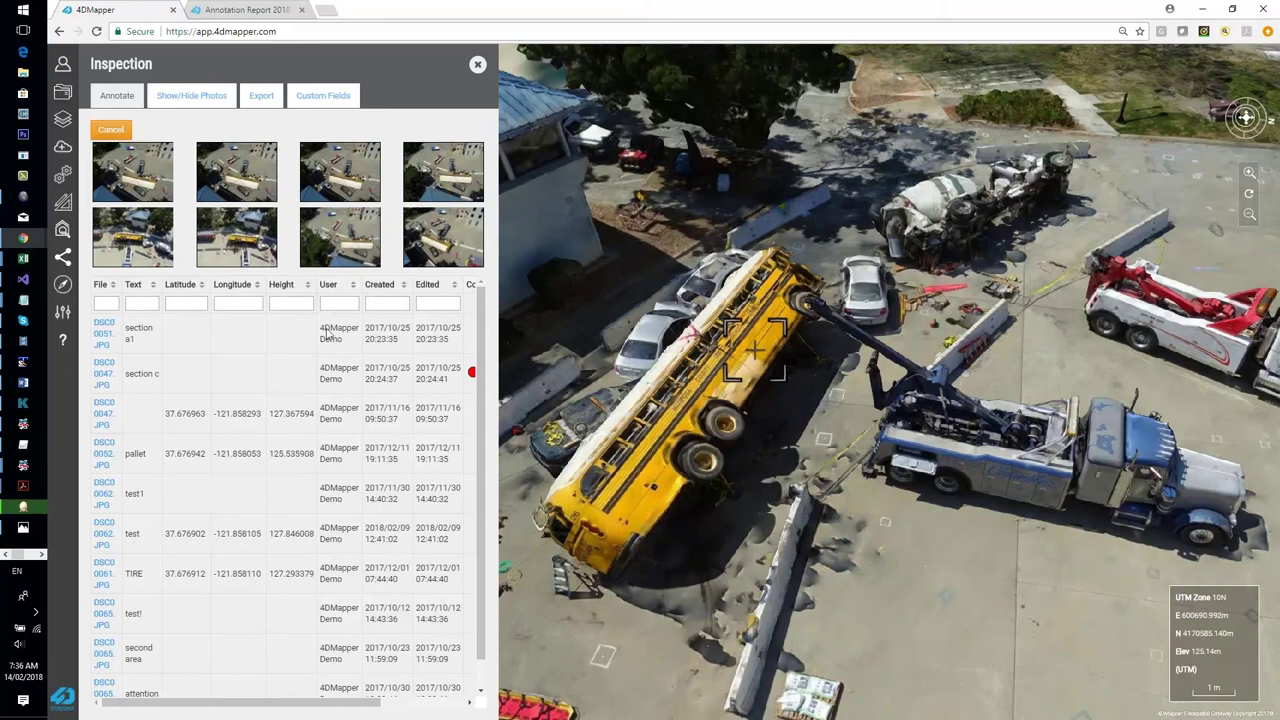
- Look at the contents of the WasteManagementProject folder in the projects list and activate DemoProject
click(62, 100)
click(208, 233)
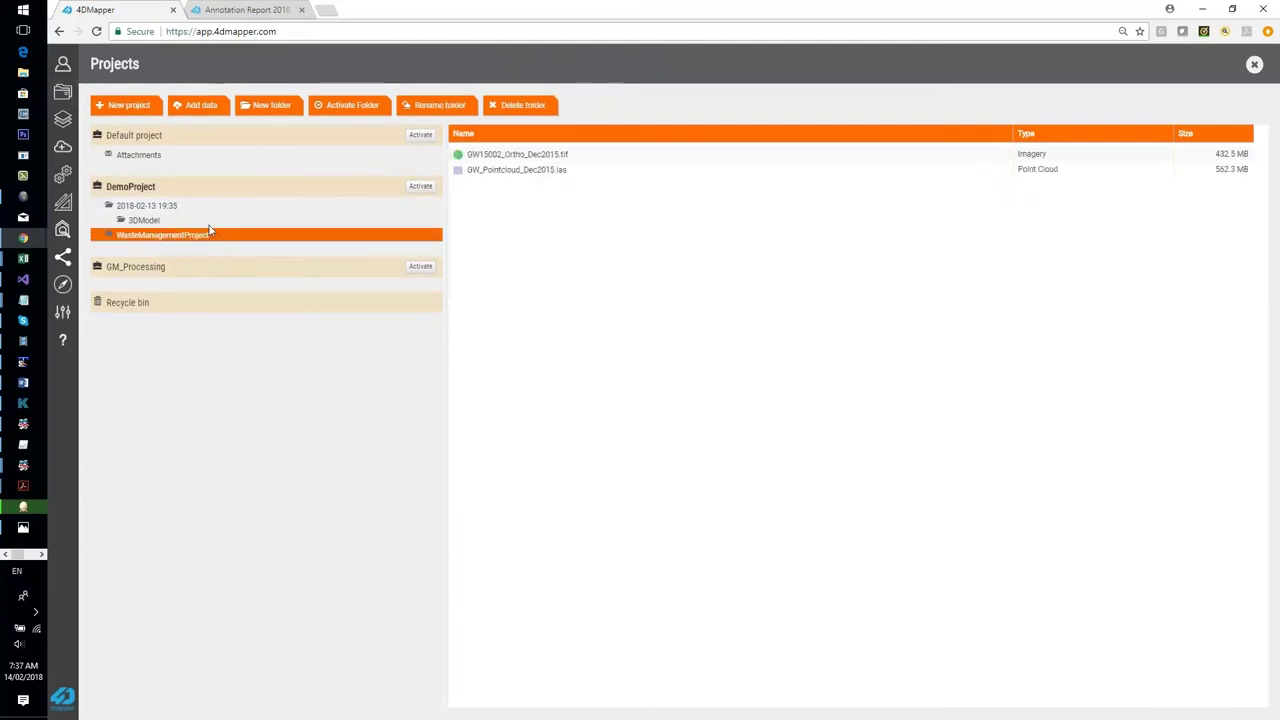
click(412, 188)
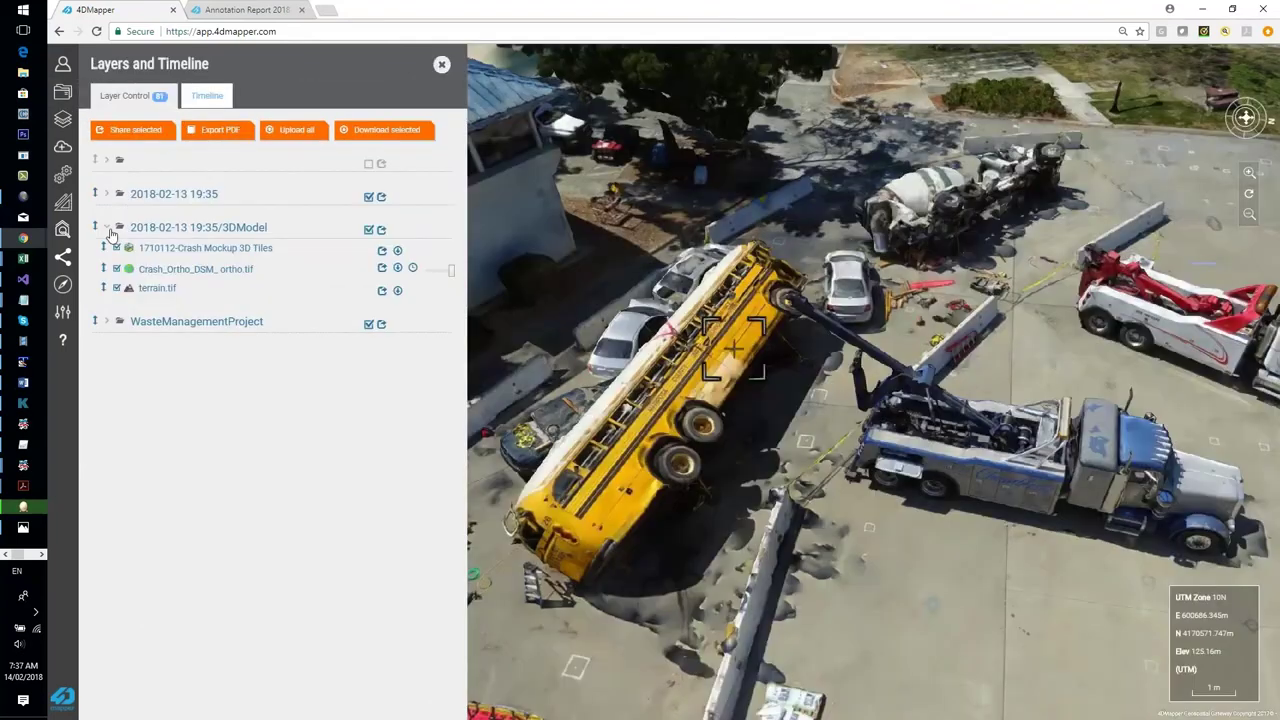
- Collapse the 3DModel layer group, expand WasteManagementProject and open the GW_Pointcloud_Dec2015.las point cloud
click(107, 228)
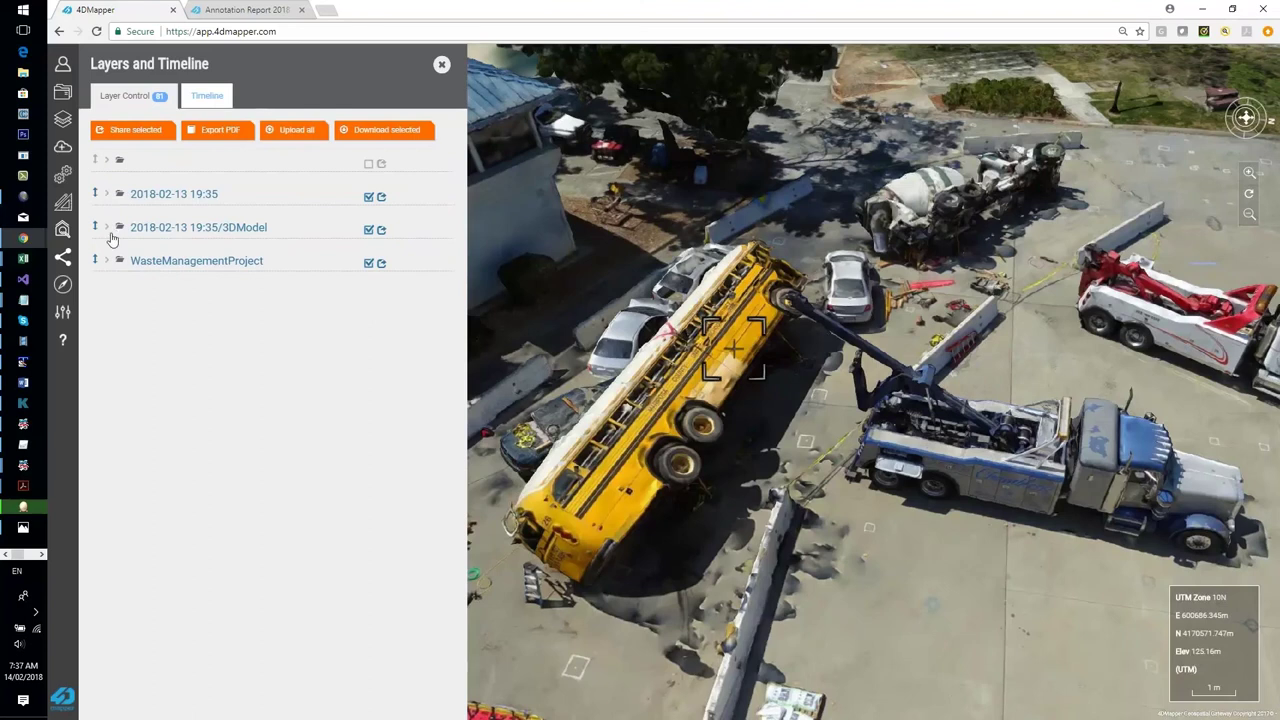
click(108, 262)
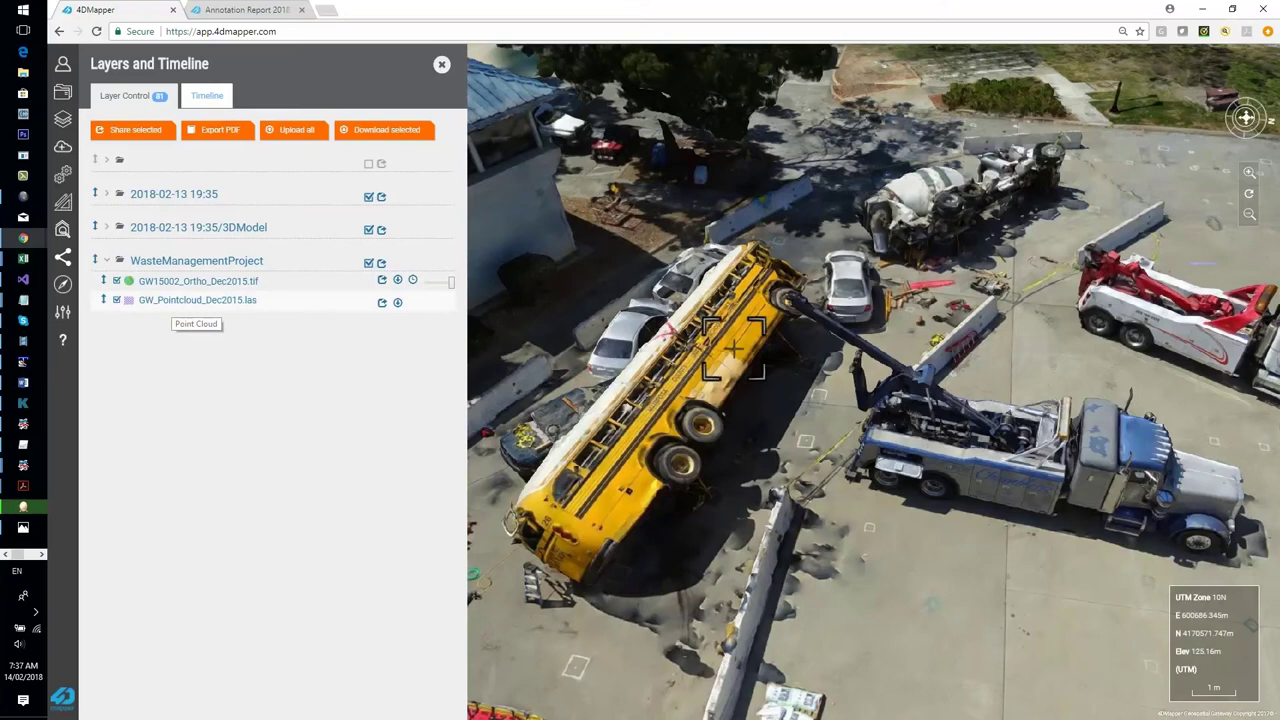
click(175, 301)
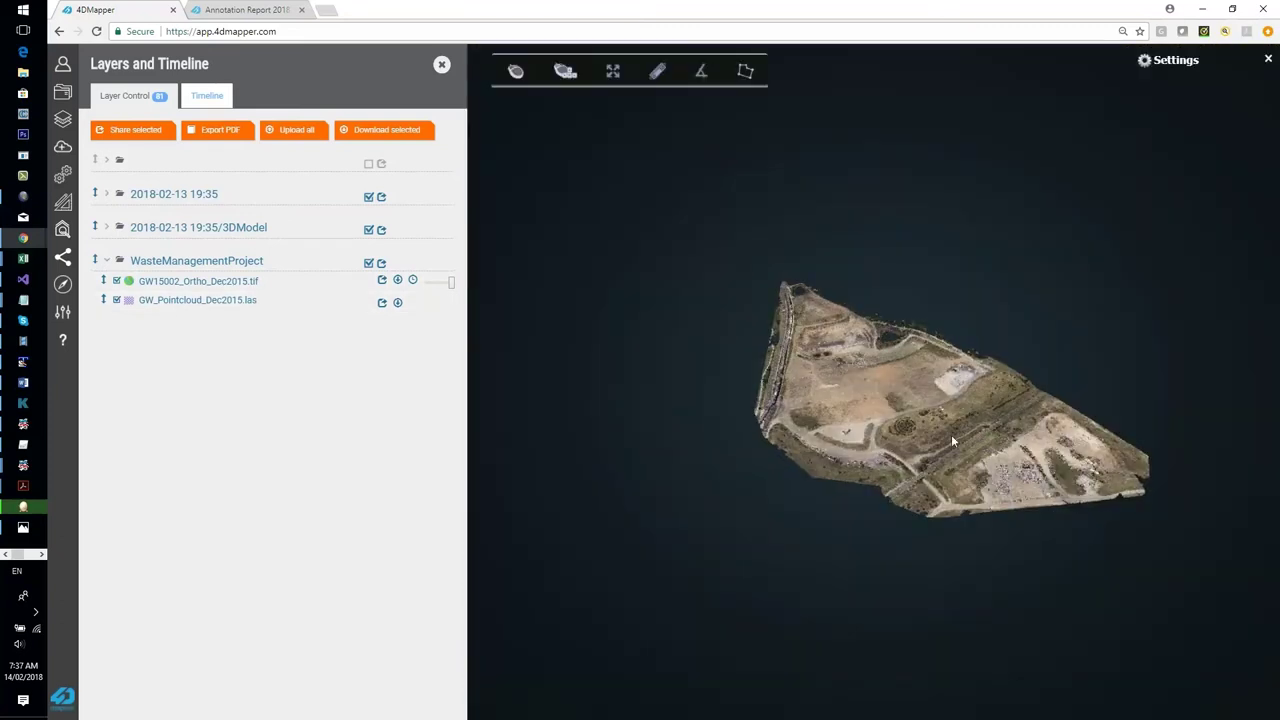
- Examine the waste site's point cloud up close, focusing on the machinery on the pale gravel pad from several angles
drag(927, 437, 753, 443)
scroll(748, 435, up, 3)
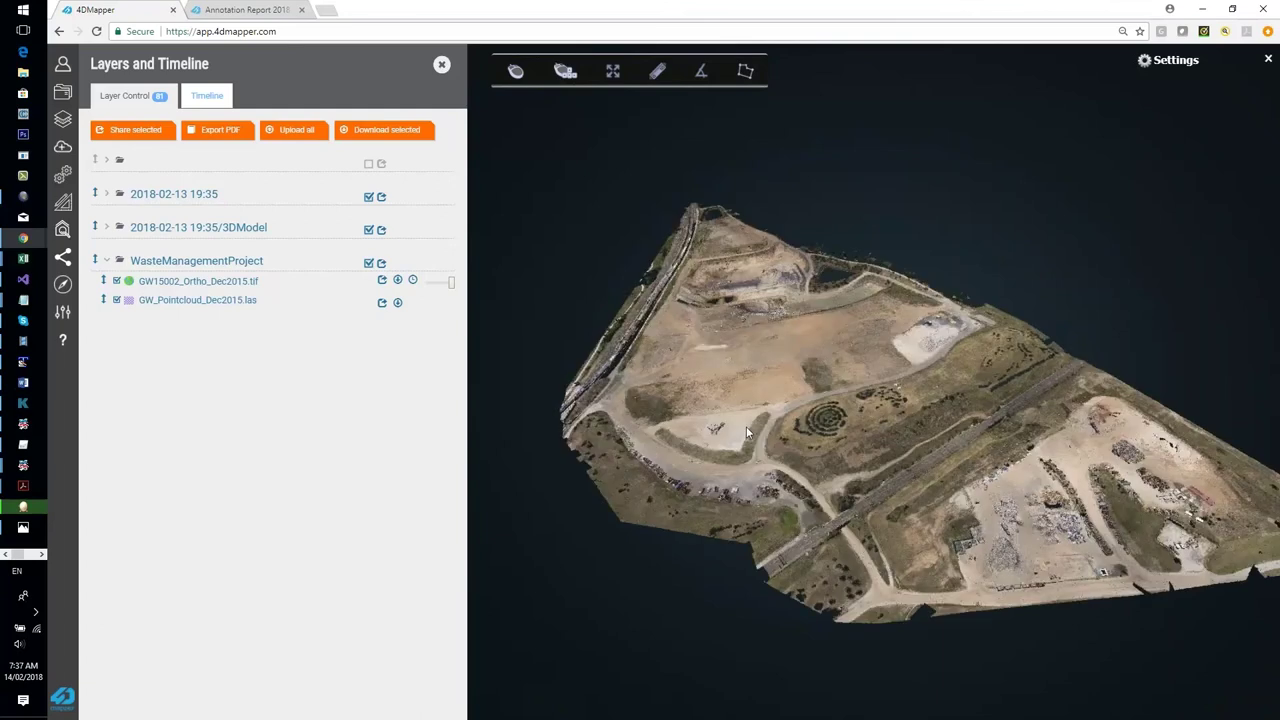
scroll(746, 430, up, 5)
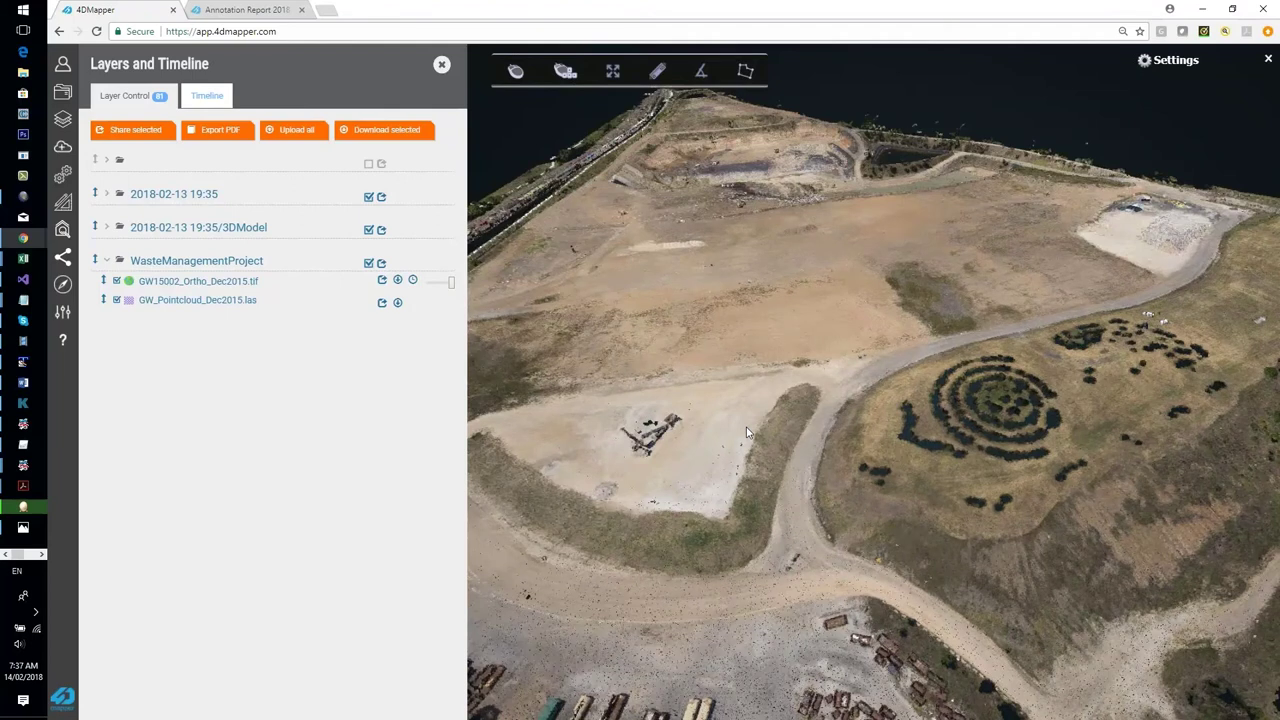
click(694, 442)
drag(695, 444, 706, 445)
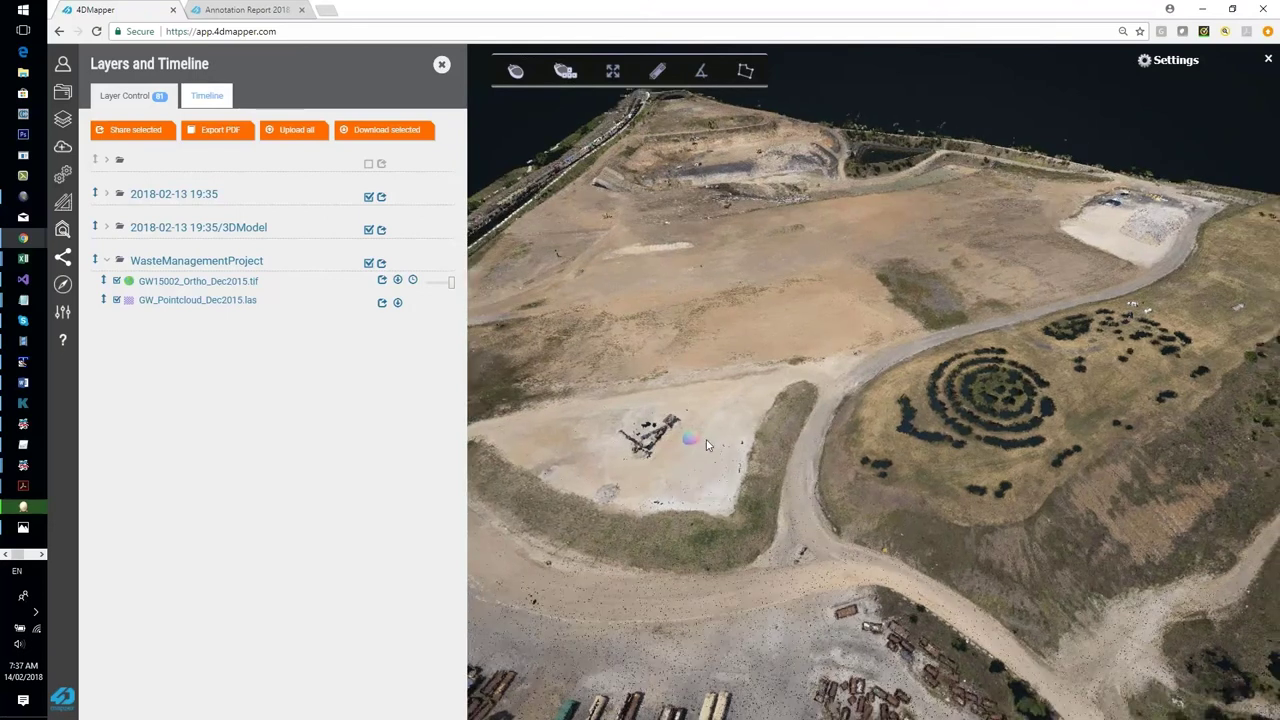
scroll(690, 455, up, 5)
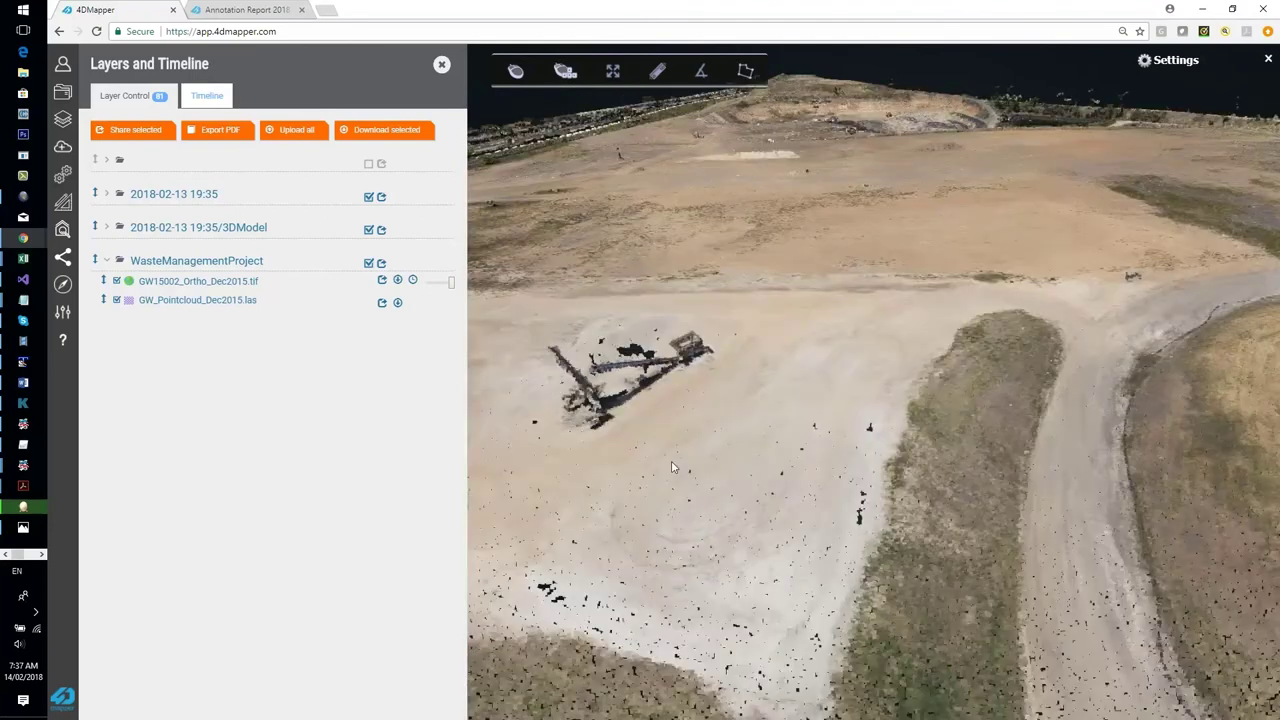
drag(665, 445, 686, 479)
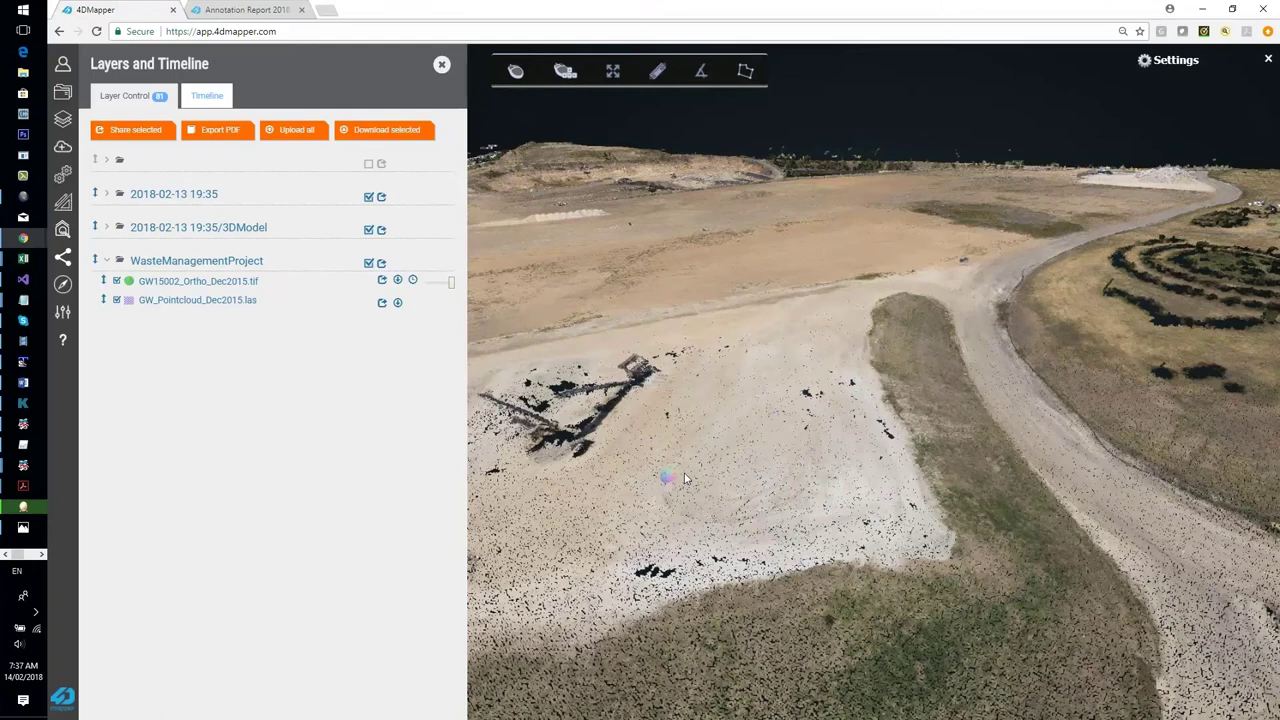
drag(686, 479, 764, 433)
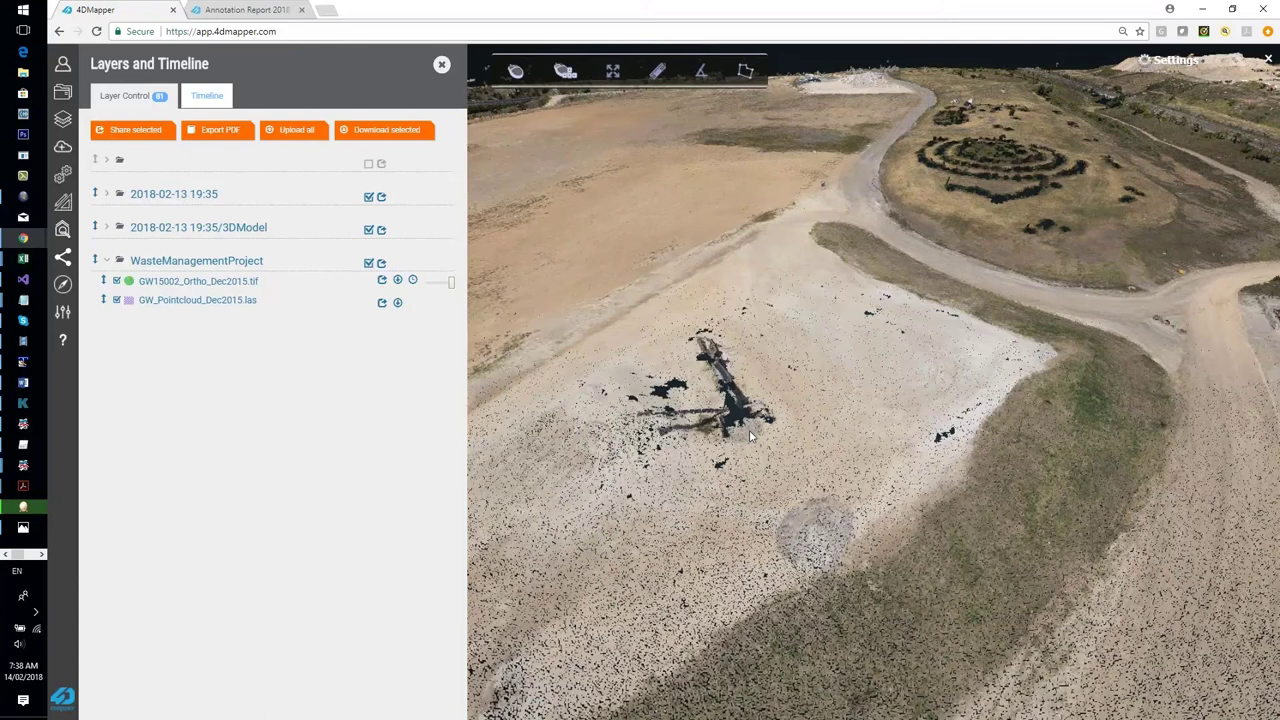
- Open the processing services and review the available LiDAR Analysis and Terrain Analysis services
click(62, 176)
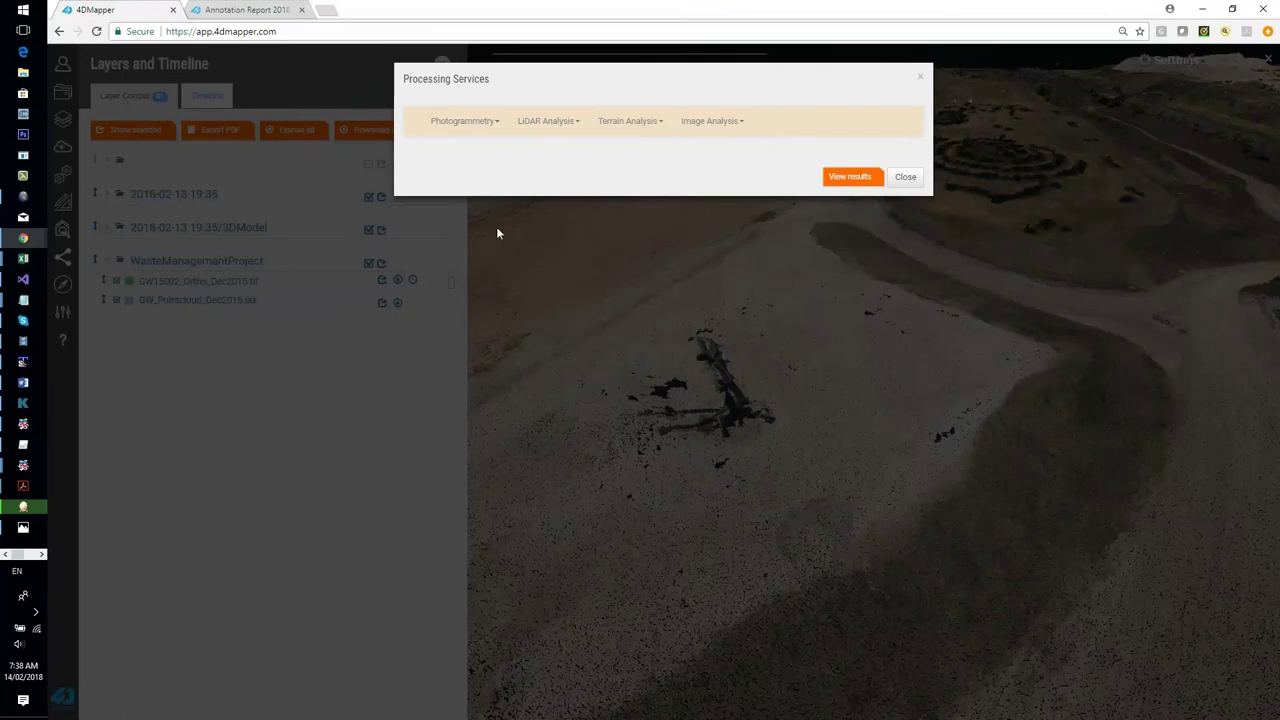
click(560, 132)
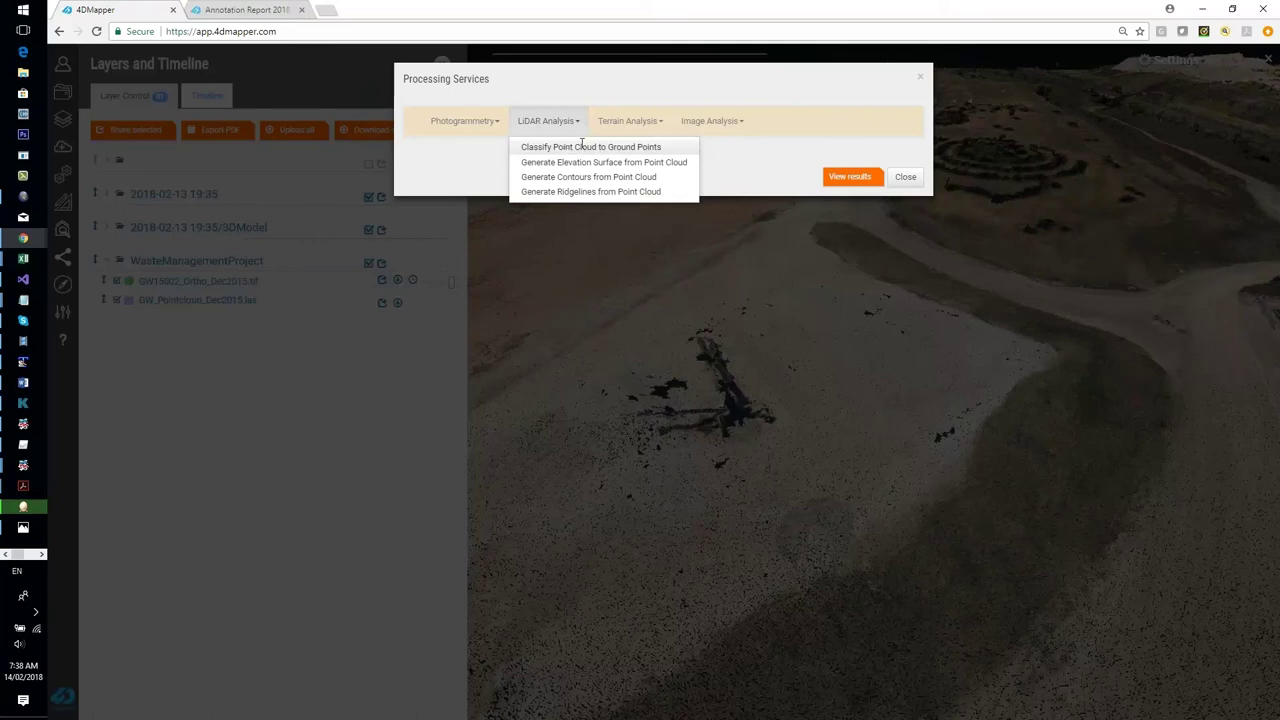
click(625, 122)
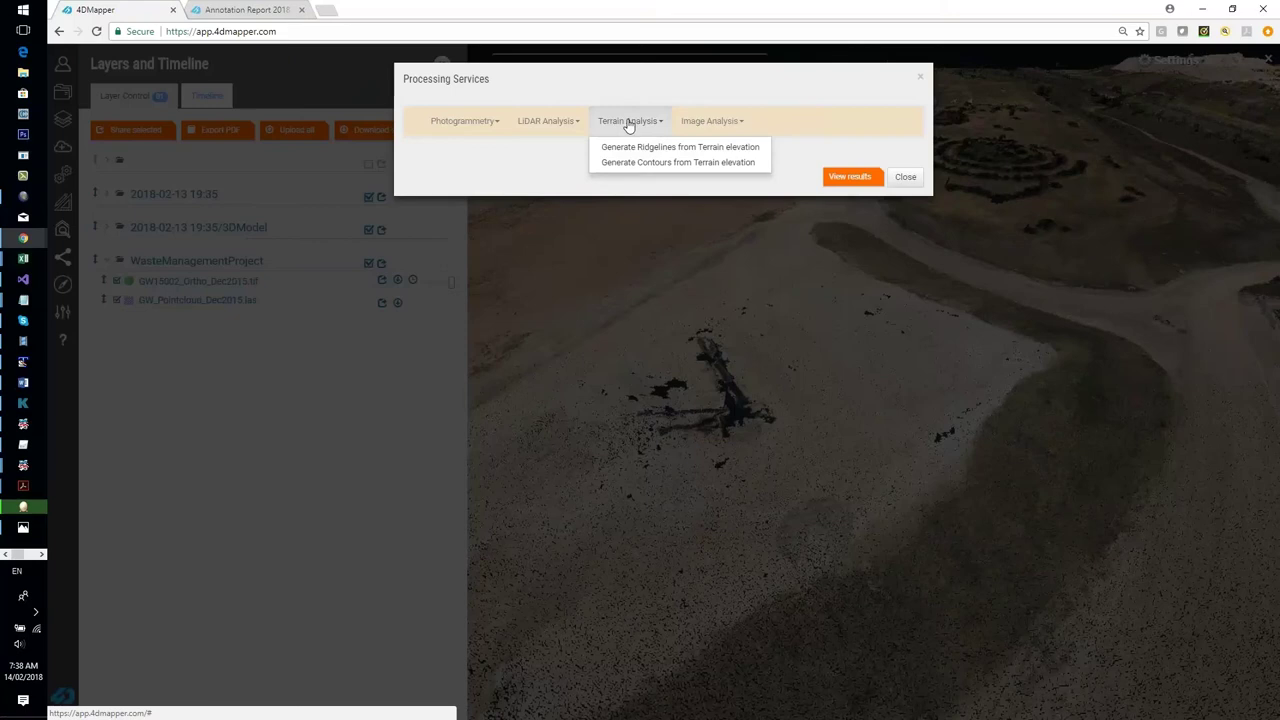
- Open the Classify Point Cloud to Ground Points service with GW_Pointcloud_Dec2015.las as input and review its parameters
click(547, 126)
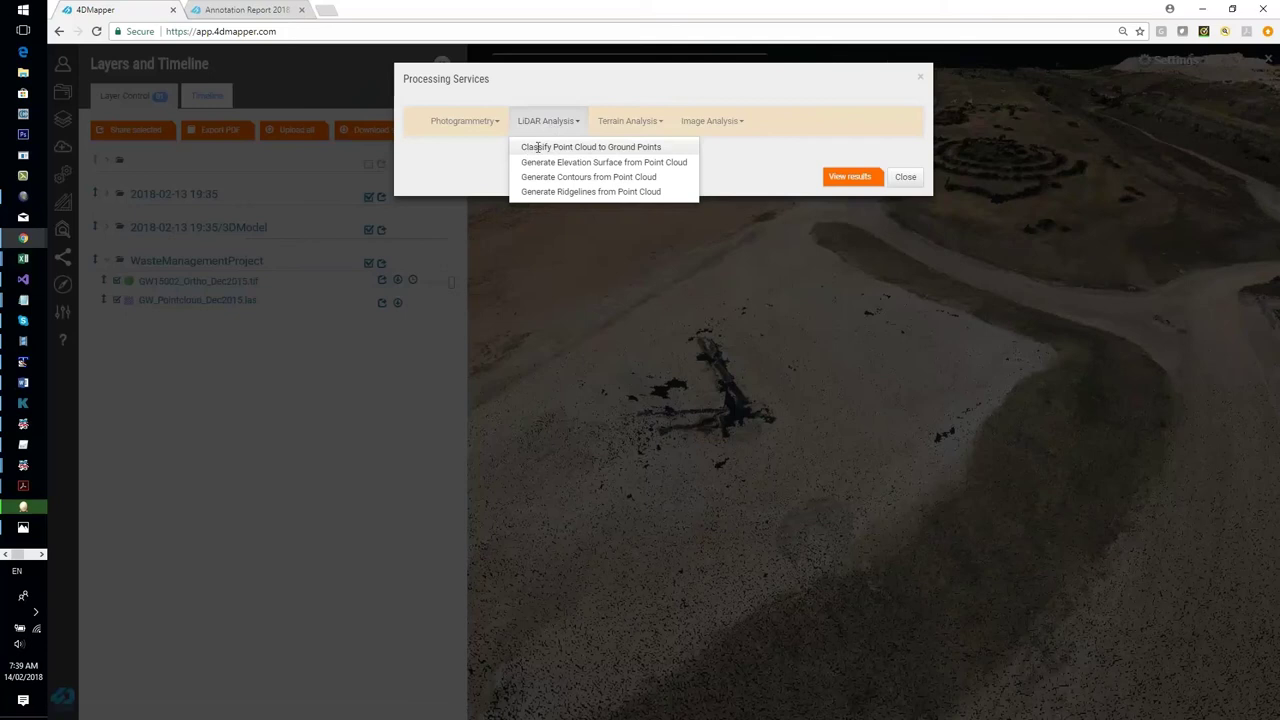
click(538, 147)
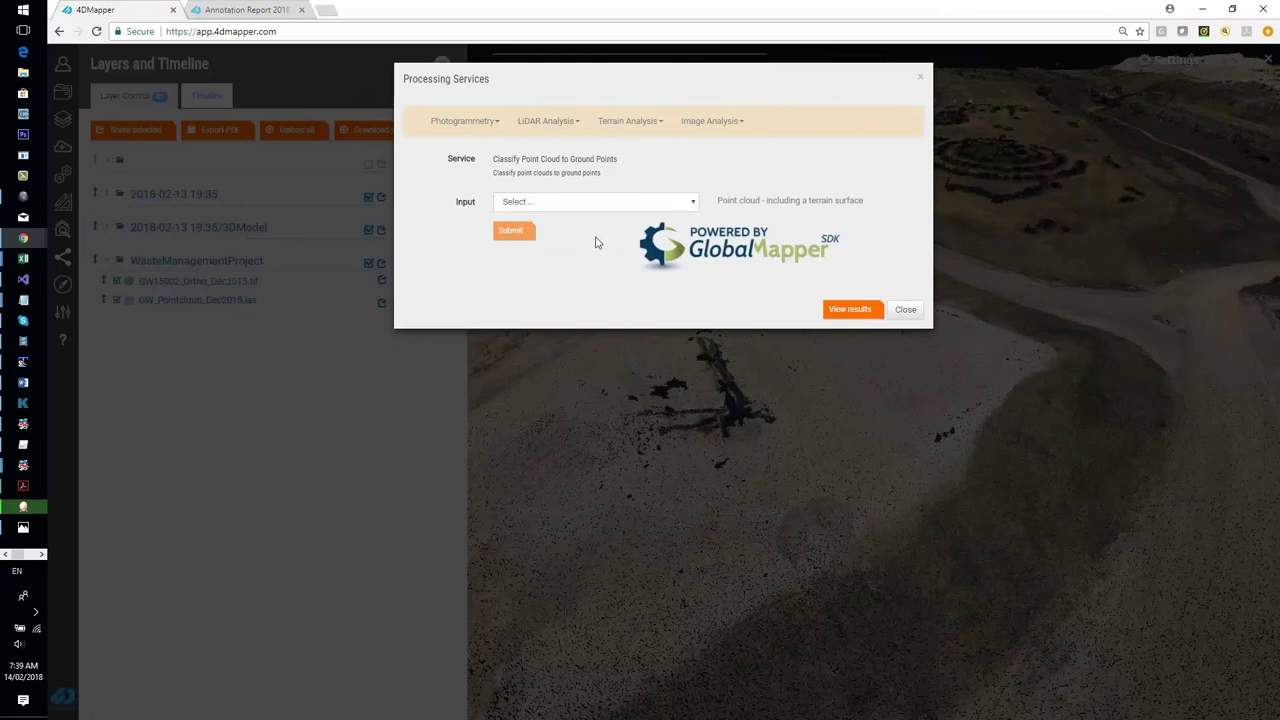
click(690, 205)
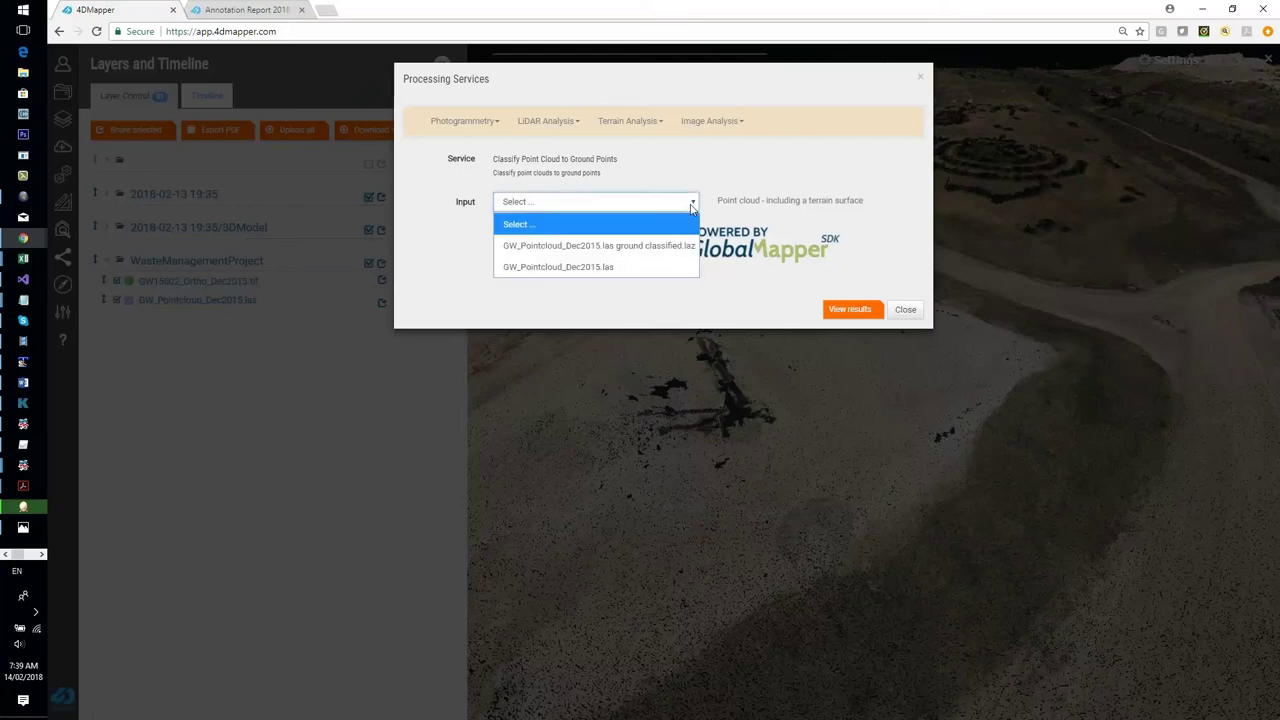
click(690, 205)
click(618, 283)
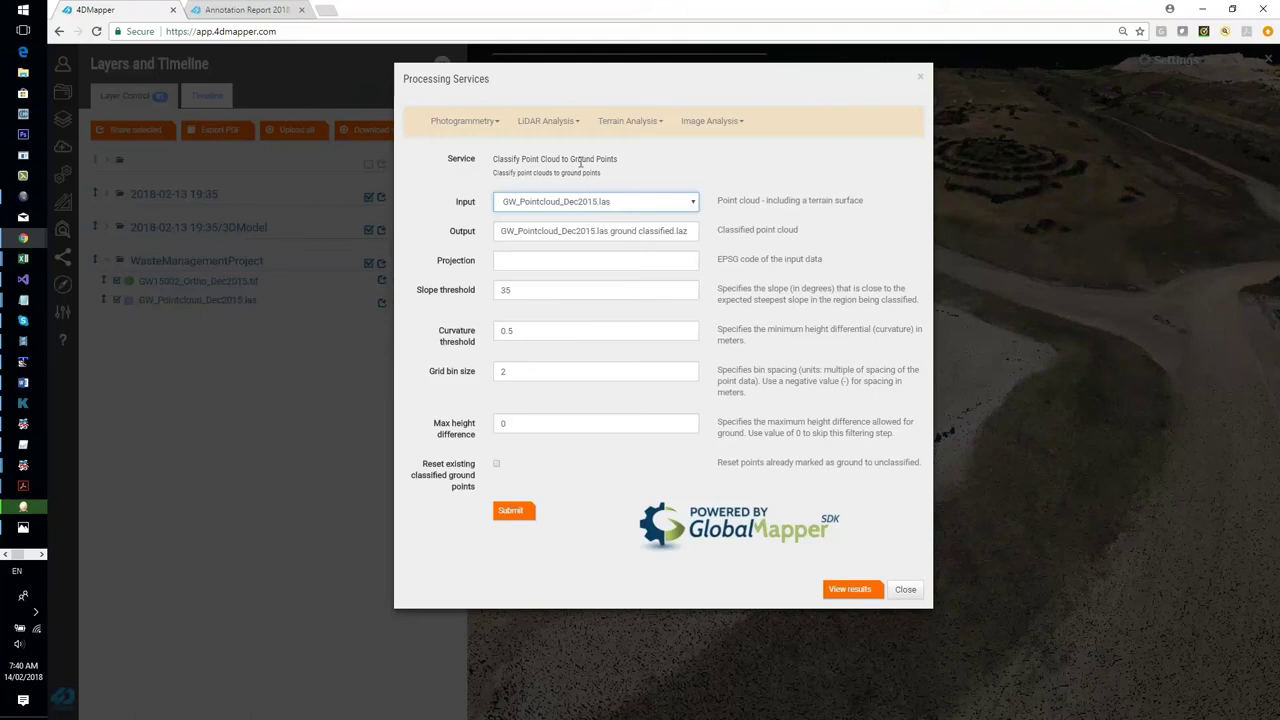
- Review the parameters of the Generate Elevation Surface from Point Cloud service and close the processing services without submitting
click(575, 130)
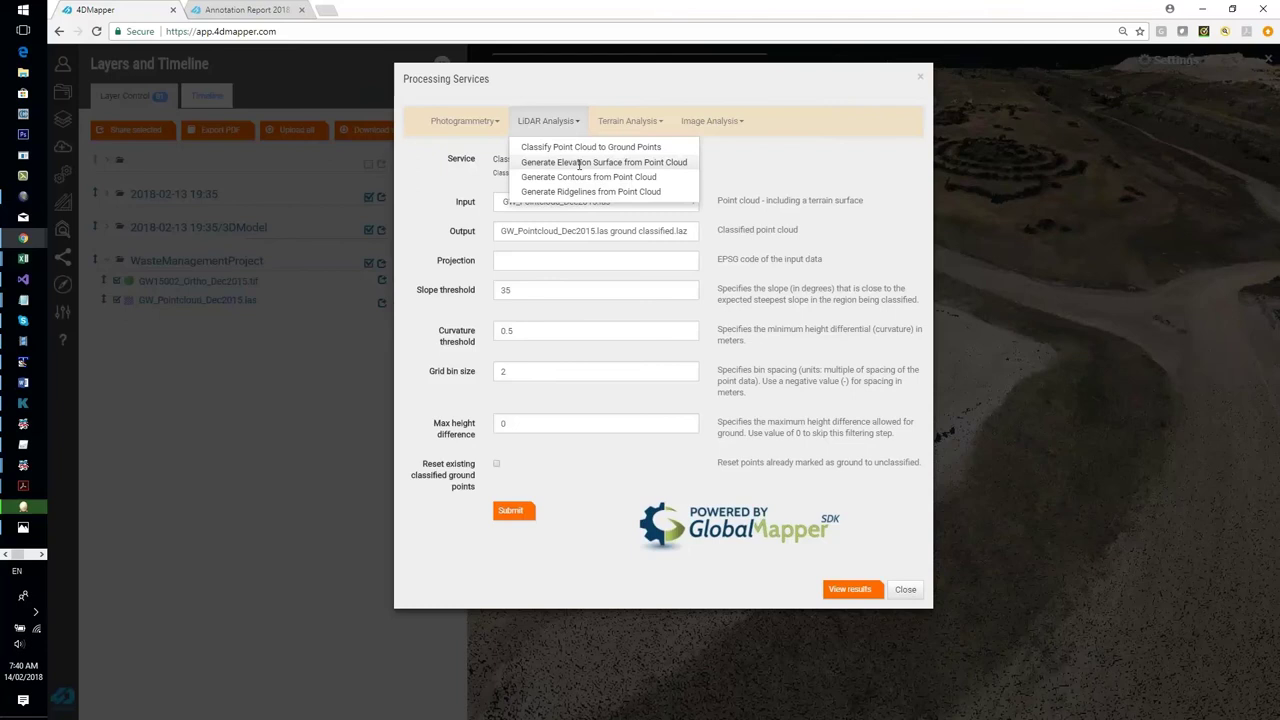
click(580, 162)
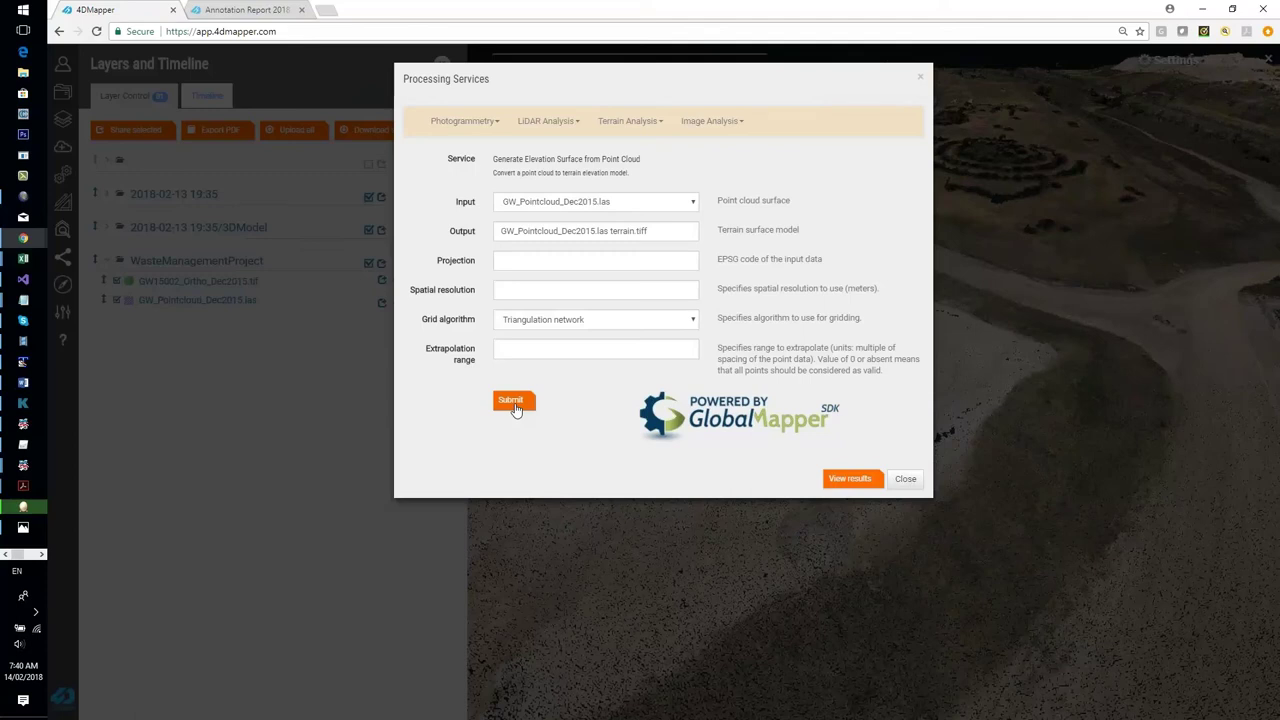
click(905, 480)
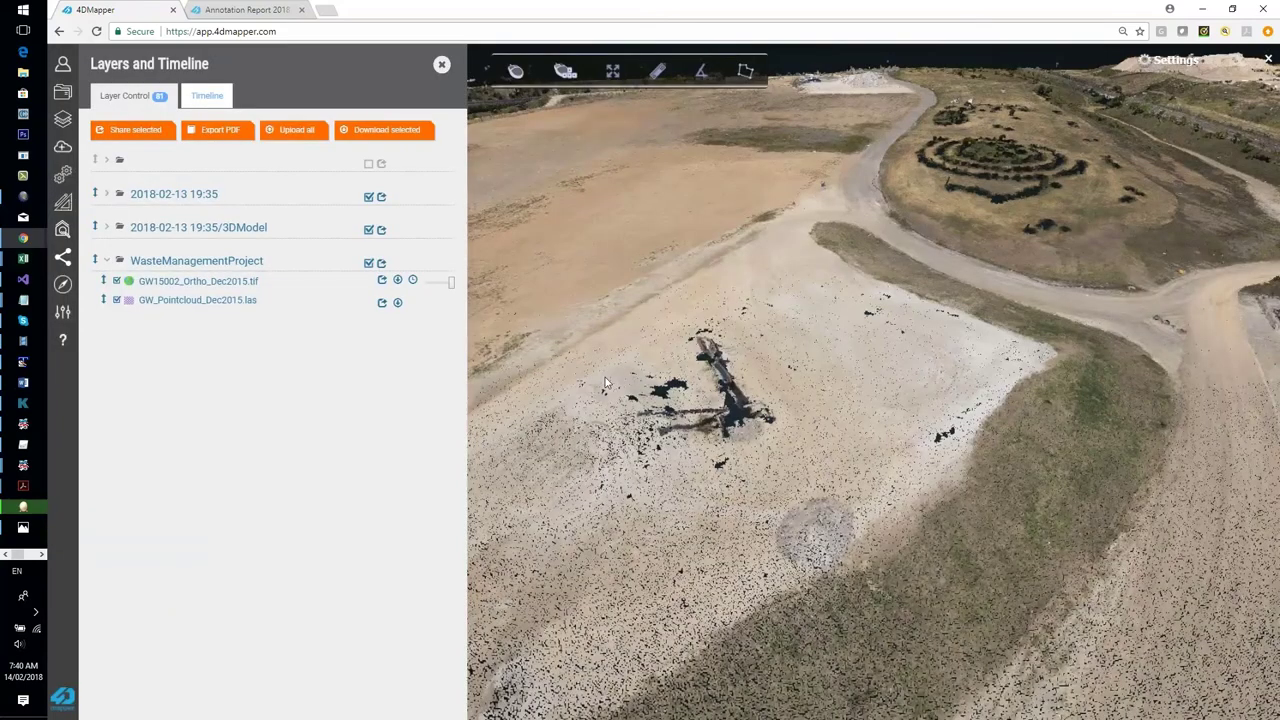
- Expand the unnamed layer group and turn on the GW_Pointcloud_Dec2015.las ground classified.laz layer
click(108, 163)
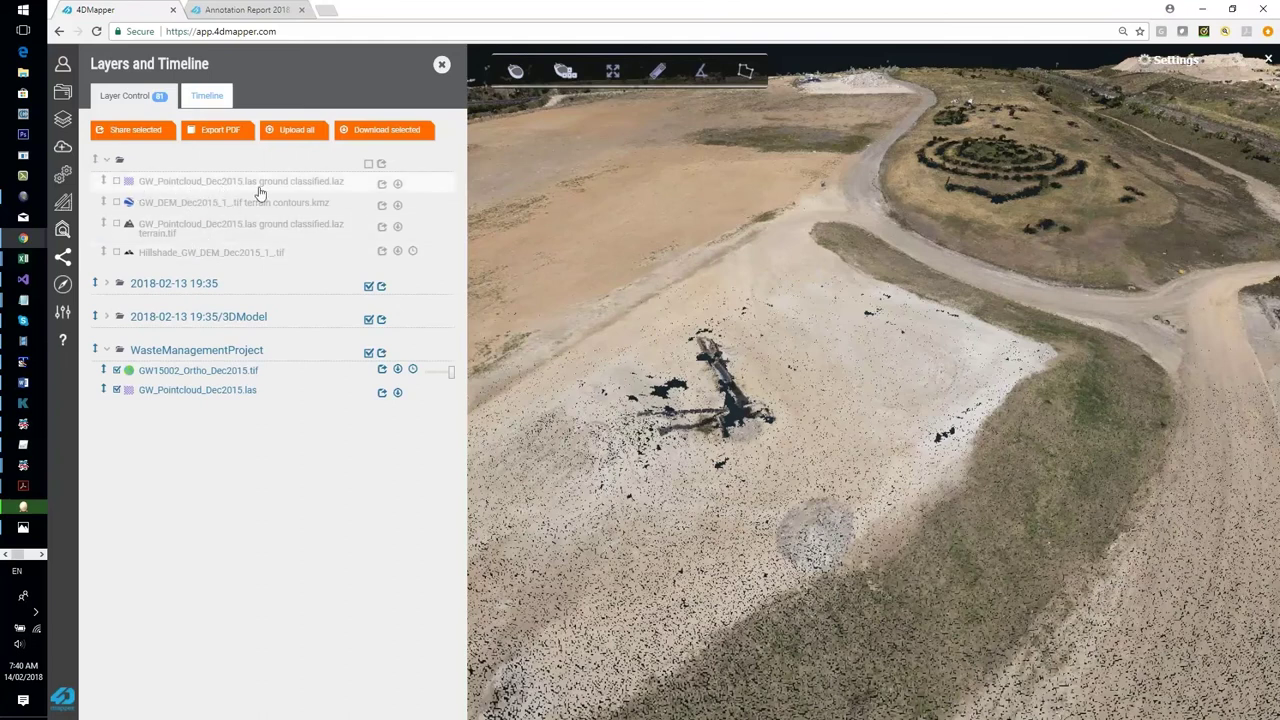
click(117, 183)
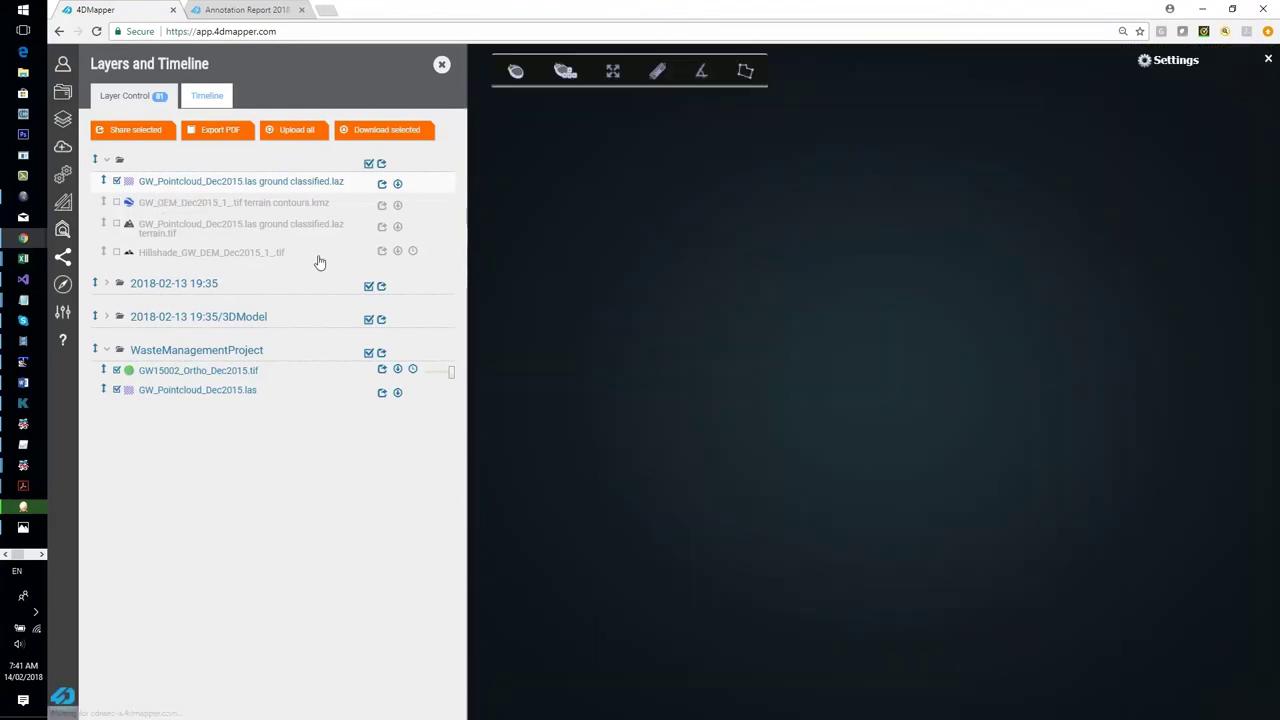
- Inspect the ground-classified point cloud up close for the areas where non-ground points were removed
drag(854, 440, 828, 449)
click(828, 449)
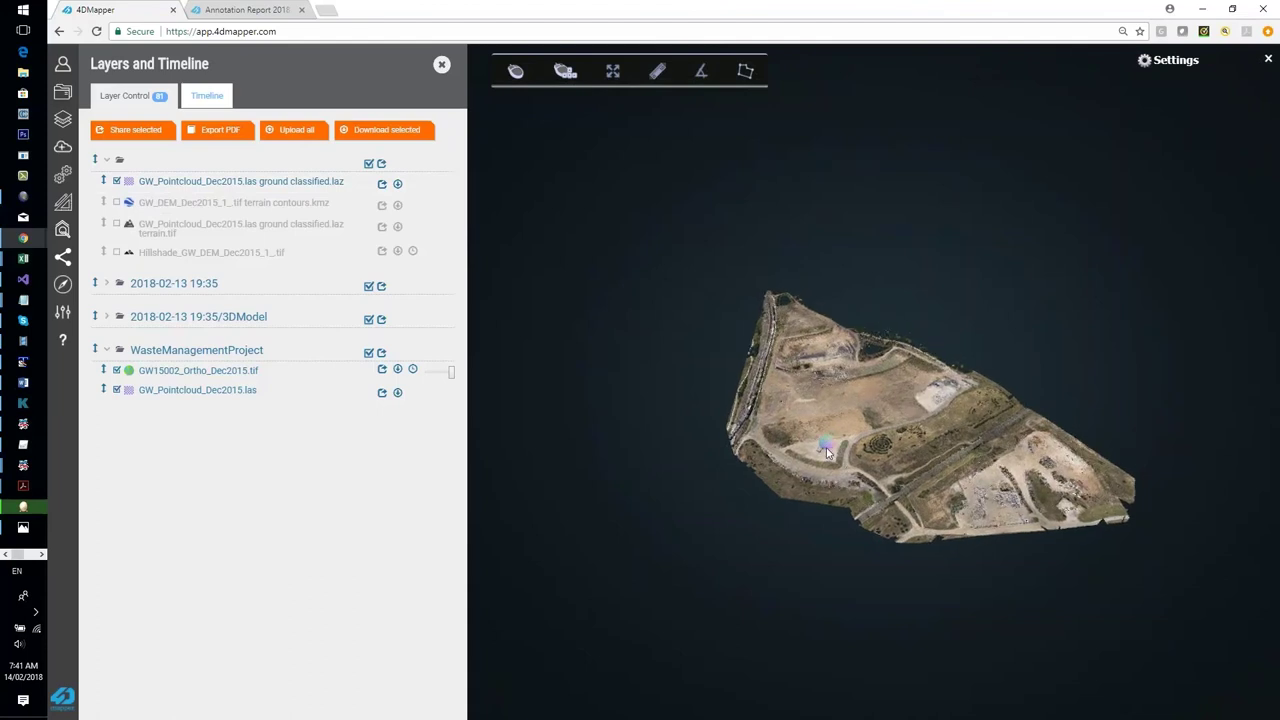
scroll(826, 447, up, 5)
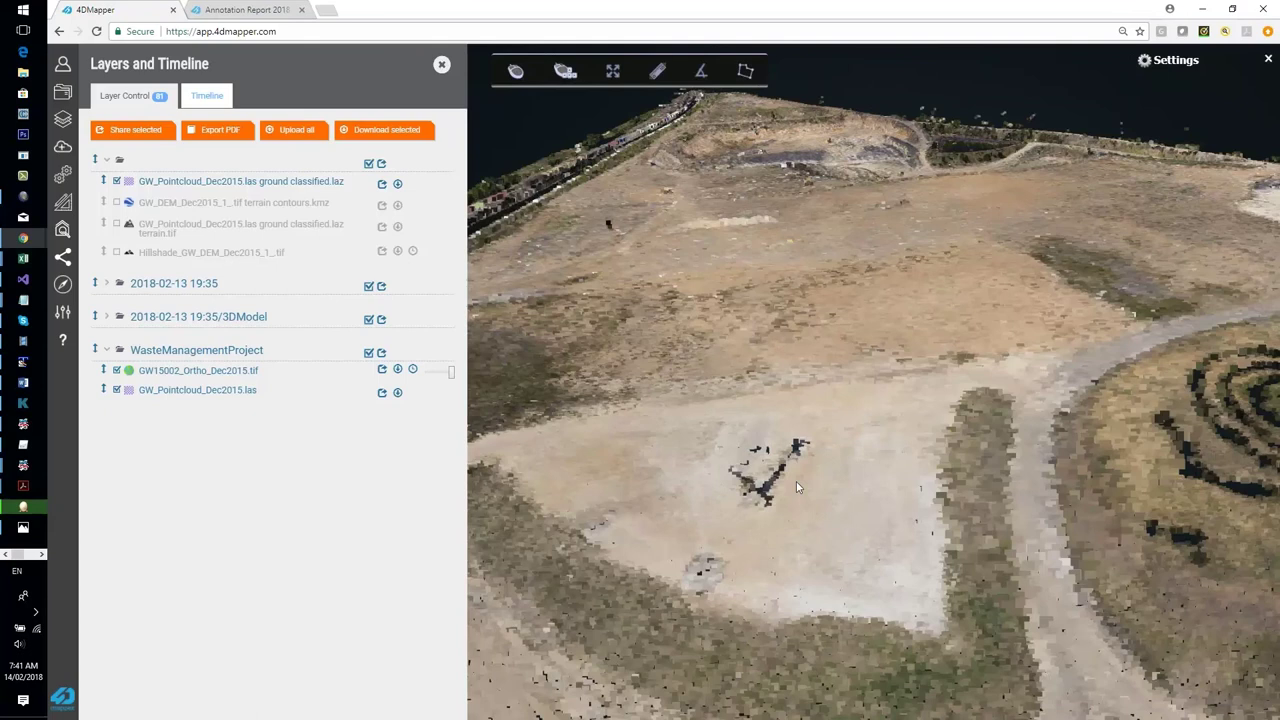
mouse_move(797, 487)
mouse_down()
mouse_move(798, 450)
mouse_move(759, 587)
mouse_move(807, 557)
mouse_up()
scroll(790, 487, up, 2)
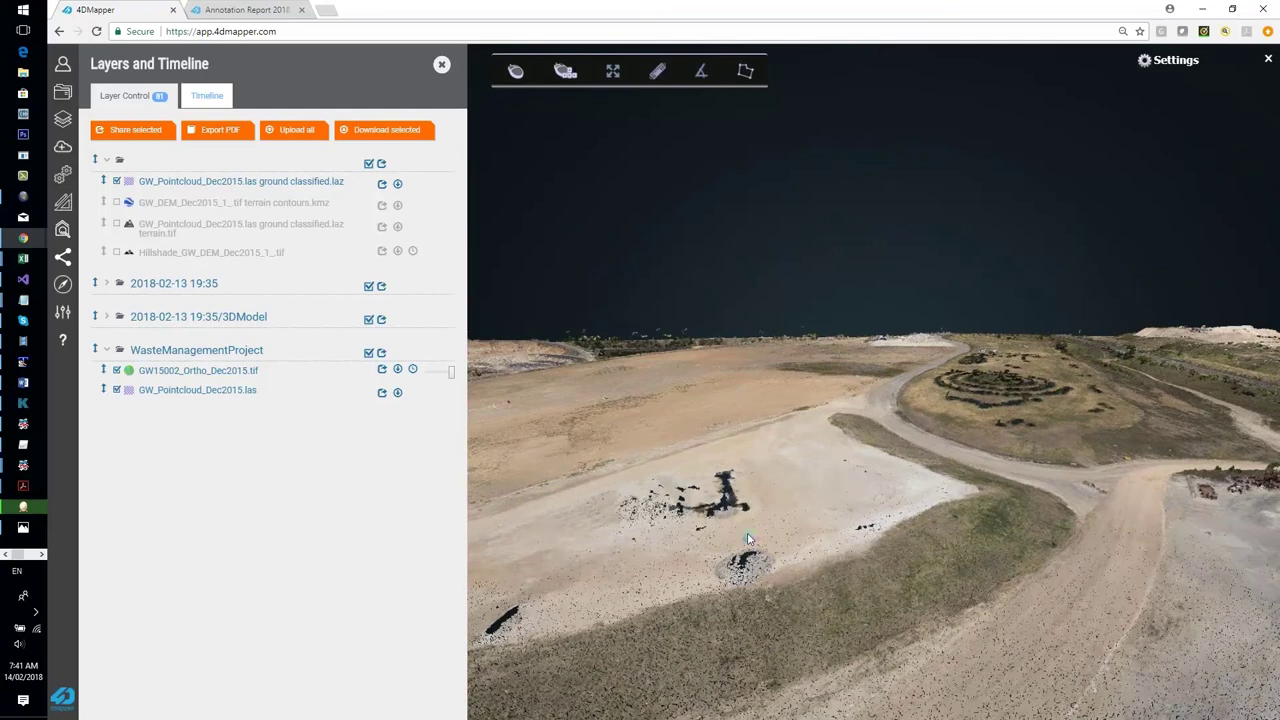
- Replace the ground-classified point cloud with the GW_Pointcloud_Dec2015.las ground classified.laz terrain.tif layer and inspect the pit in 3D
click(116, 182)
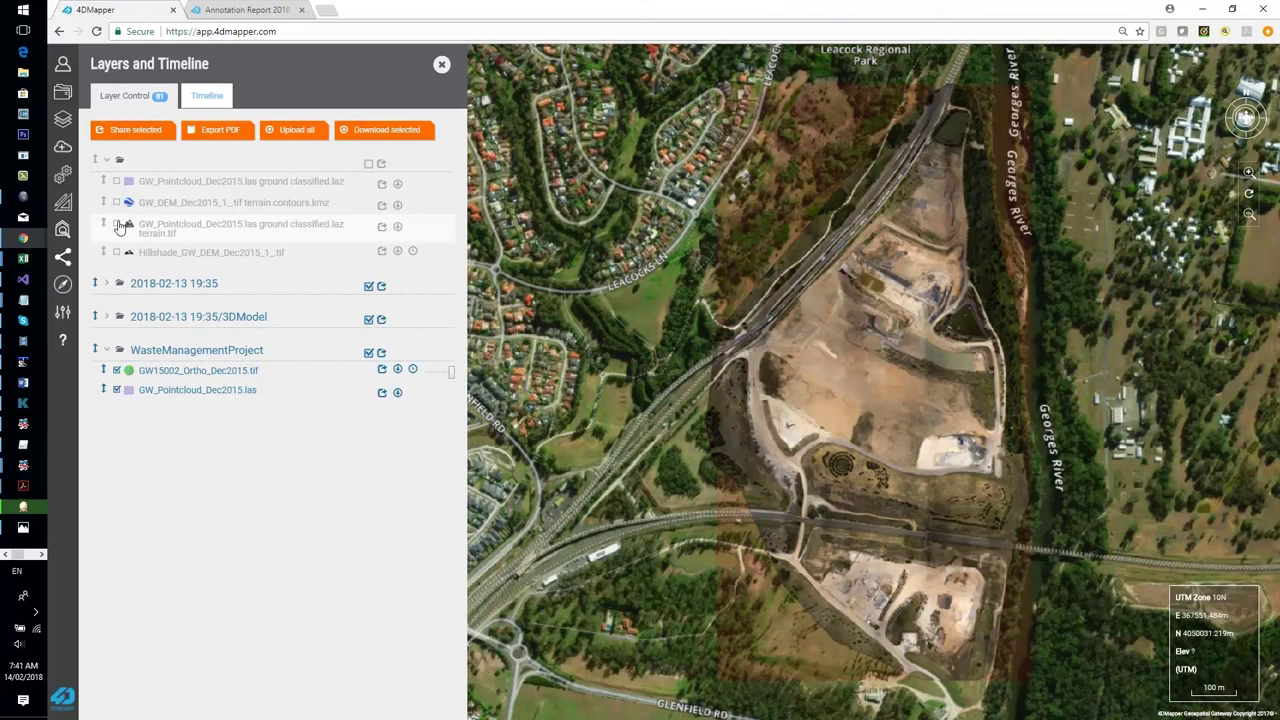
click(116, 224)
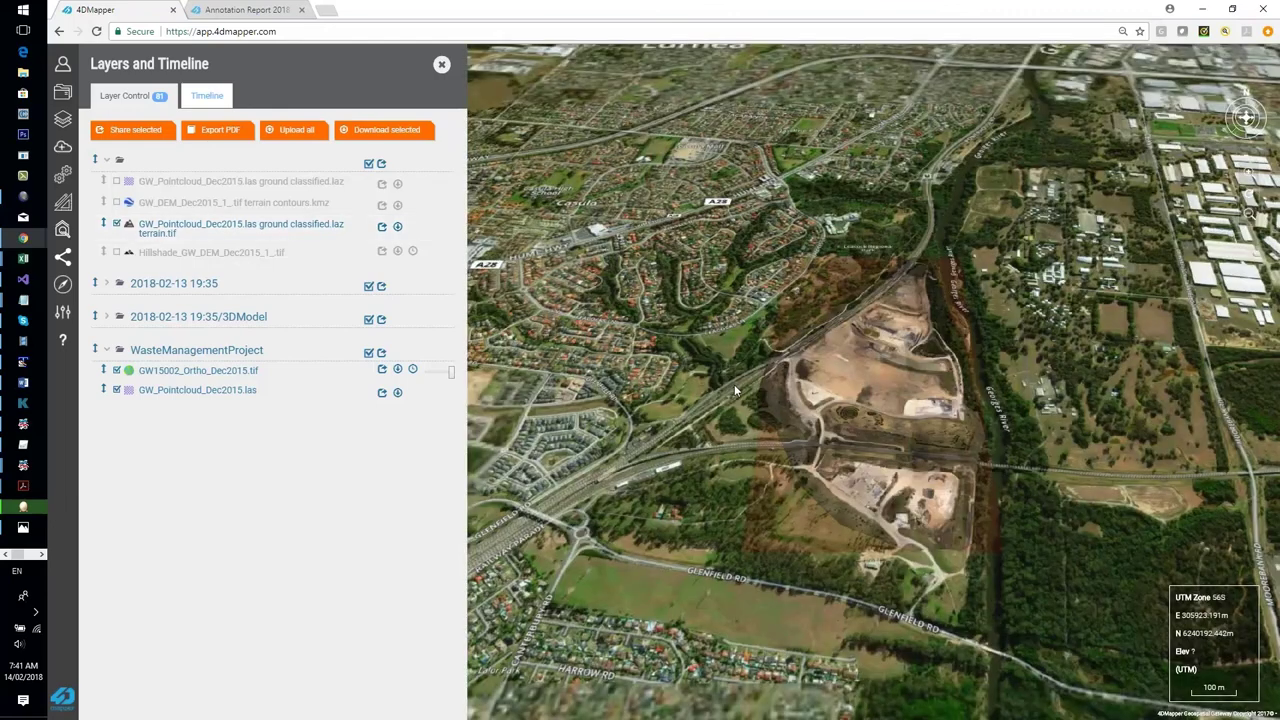
scroll(898, 359, up, 3)
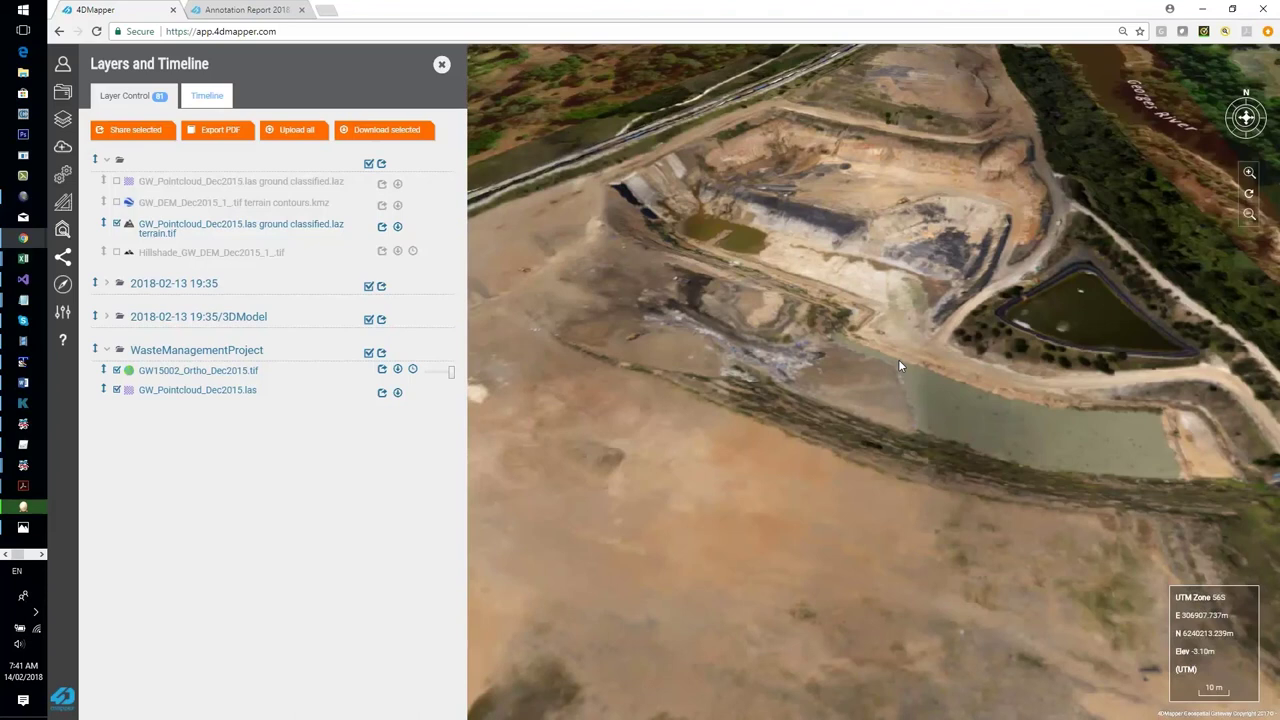
scroll(898, 366, up, 5)
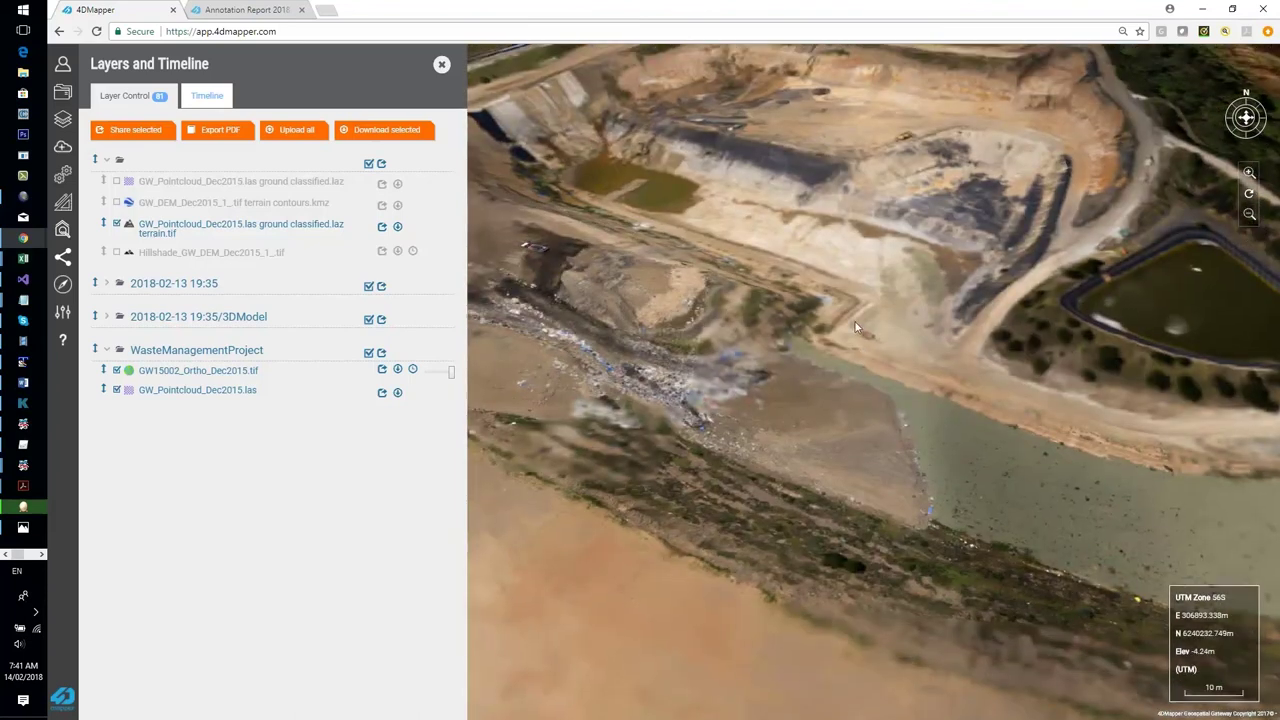
drag(855, 327, 756, 297)
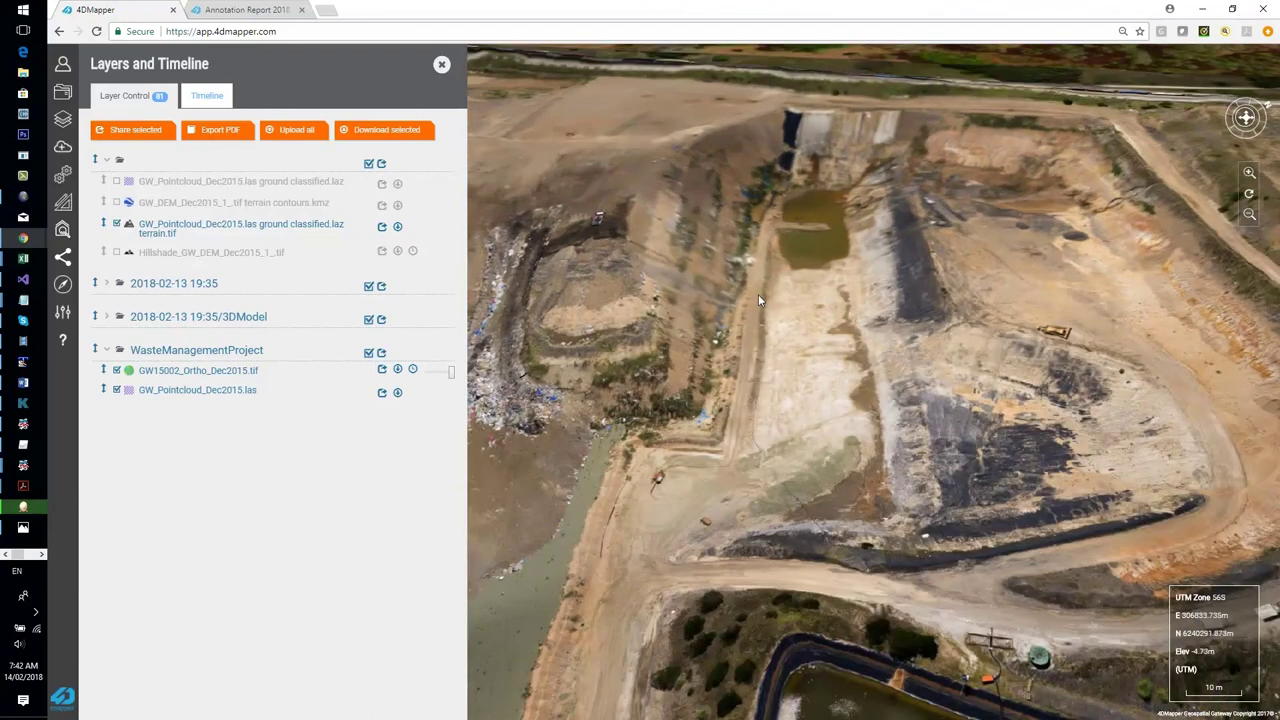
scroll(758, 298, up, 2)
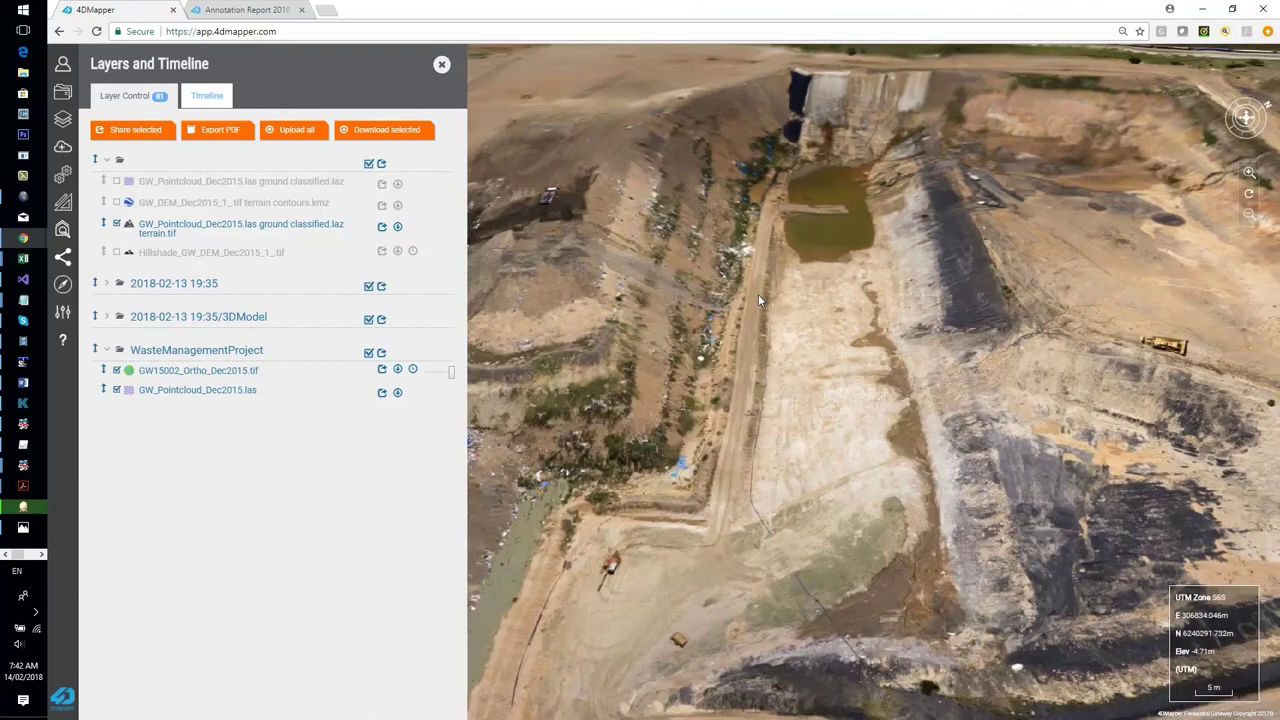
scroll(760, 292, down, 2)
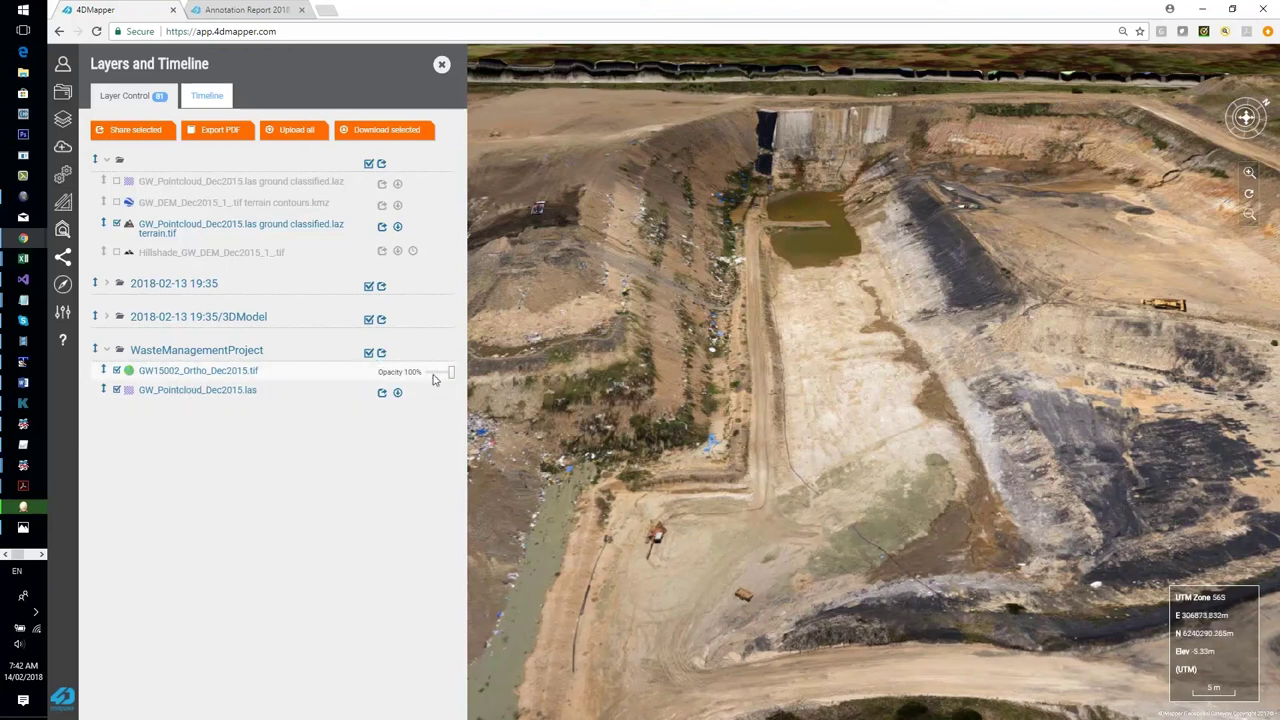
- Lower the opacity of GW15002_Ortho_Dec2015.tif to compare it with the base imagery over the pit, and restore it to 100%
mouse_move(453, 381)
drag(451, 376, 430, 380)
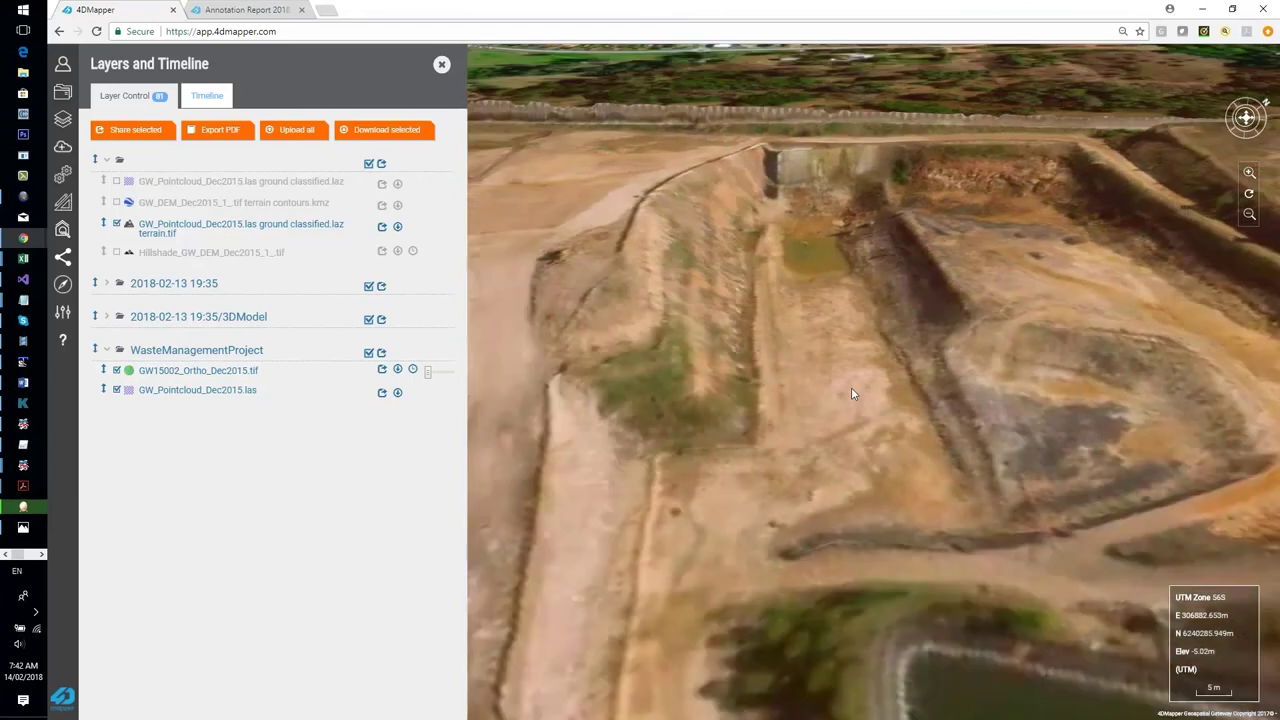
scroll(851, 389, down, 3)
drag(427, 372, 451, 371)
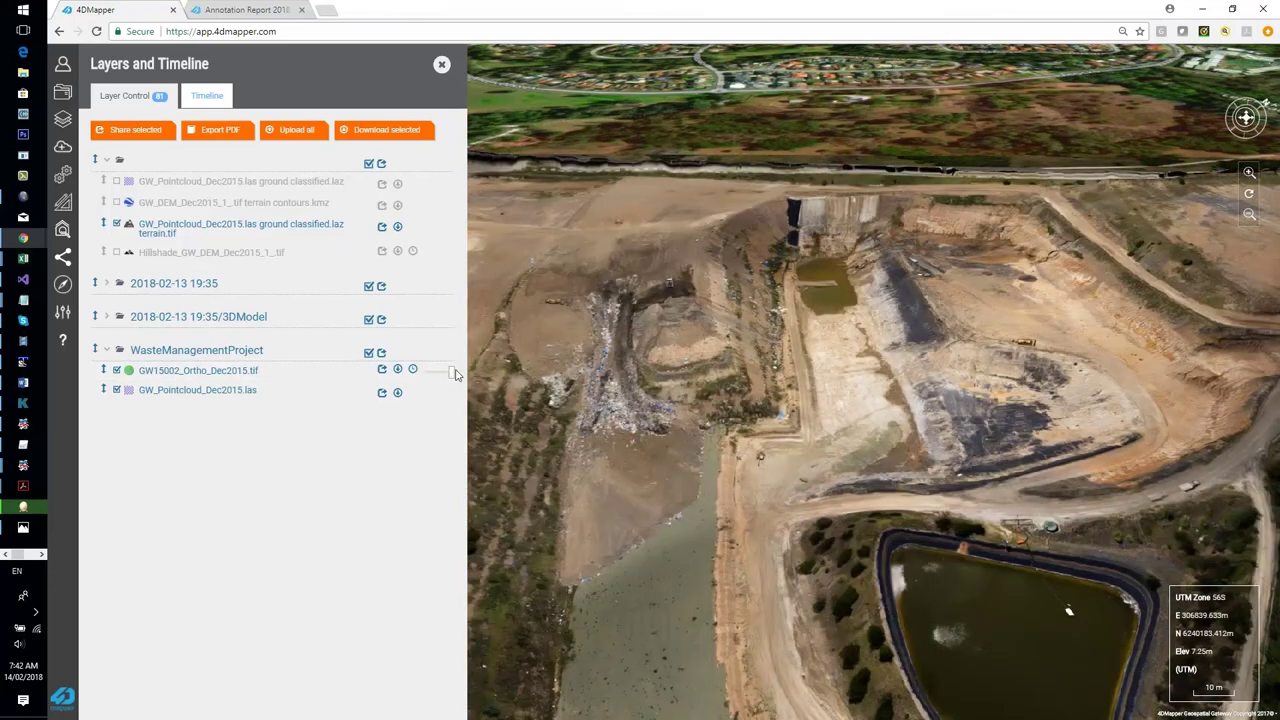
scroll(931, 299, up, 3)
scroll(787, 392, up, 1)
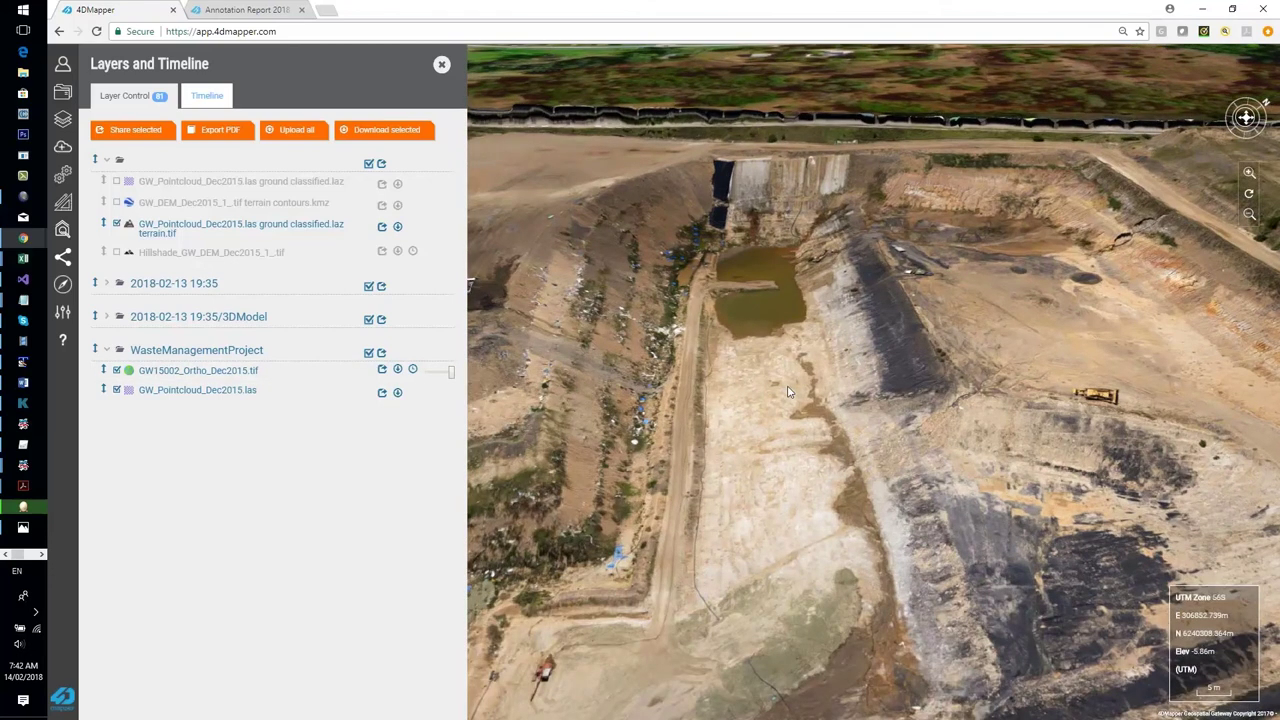
- Open the Generate Contours from Terrain elevation service with GW_Pointcloud_Dec2015.las ground classified.laz terrain.tif as input
click(65, 184)
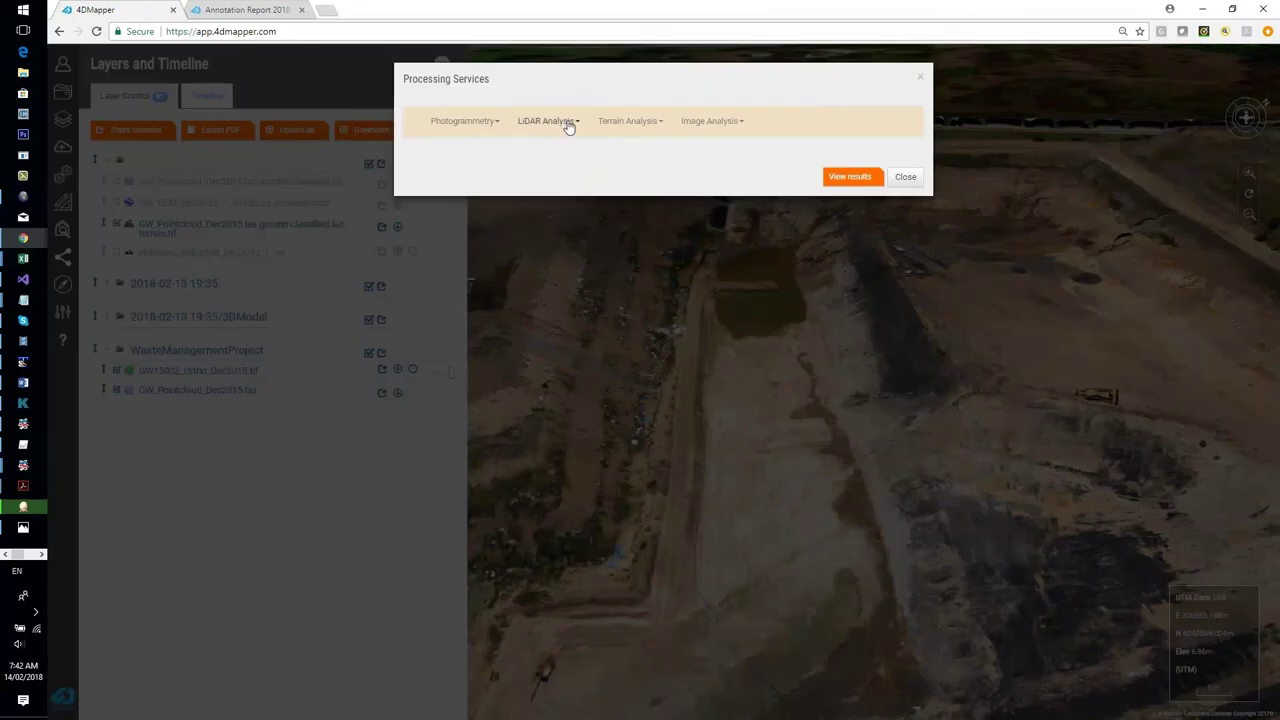
click(645, 122)
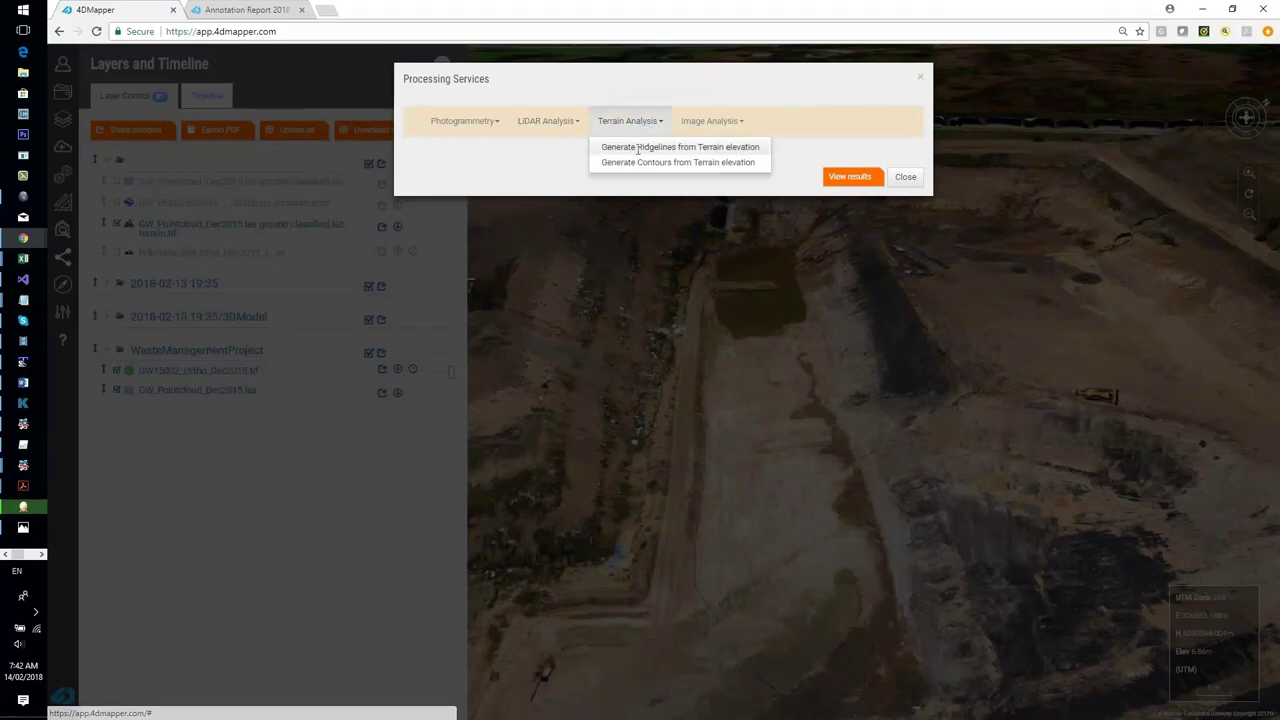
click(636, 162)
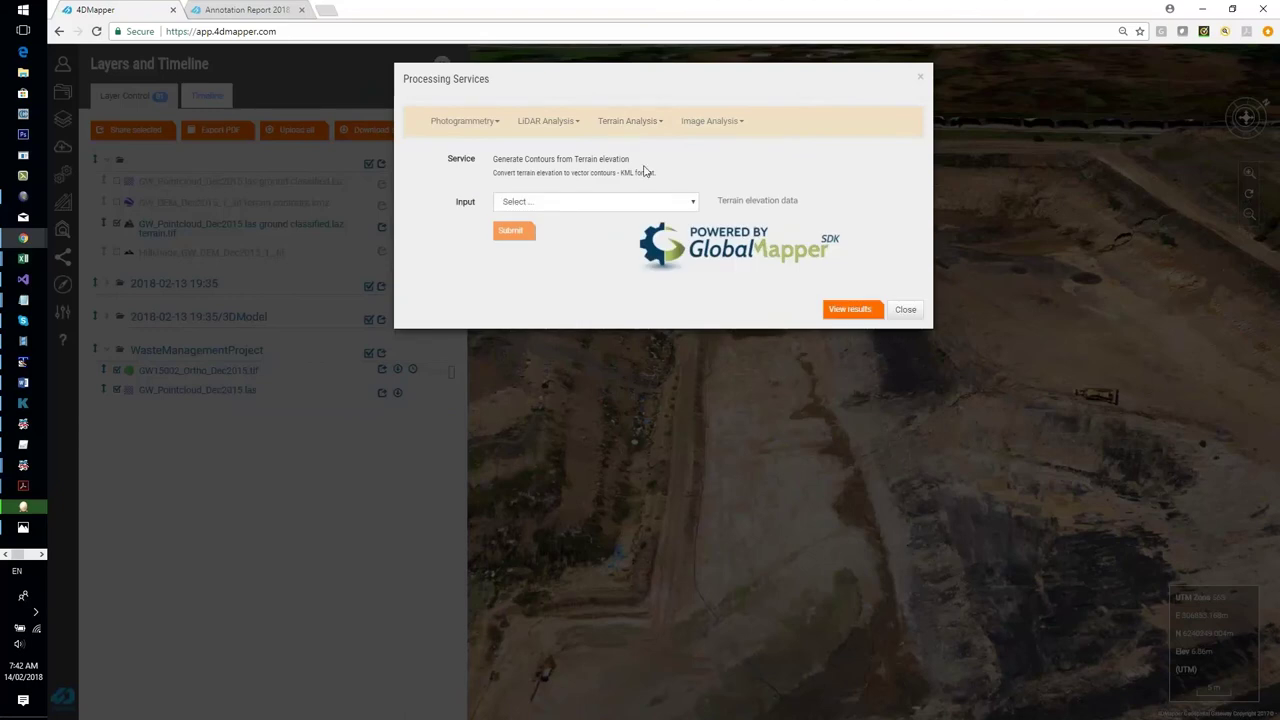
click(692, 204)
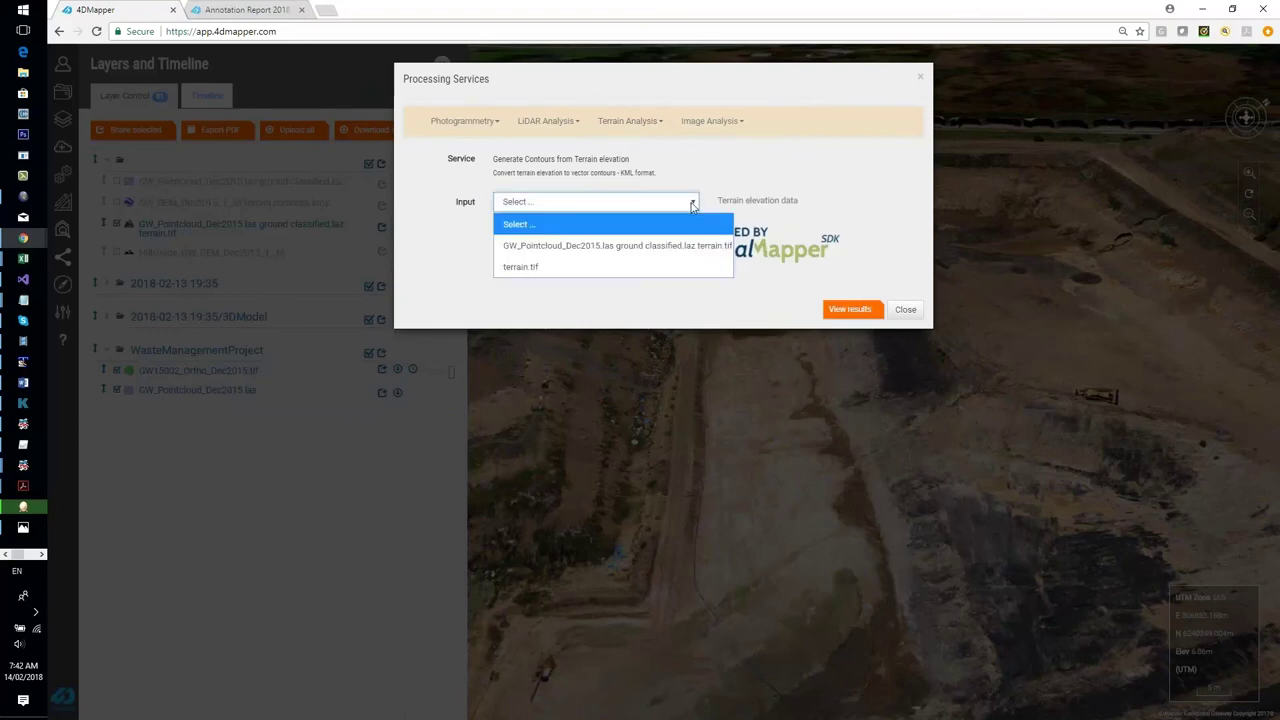
click(648, 247)
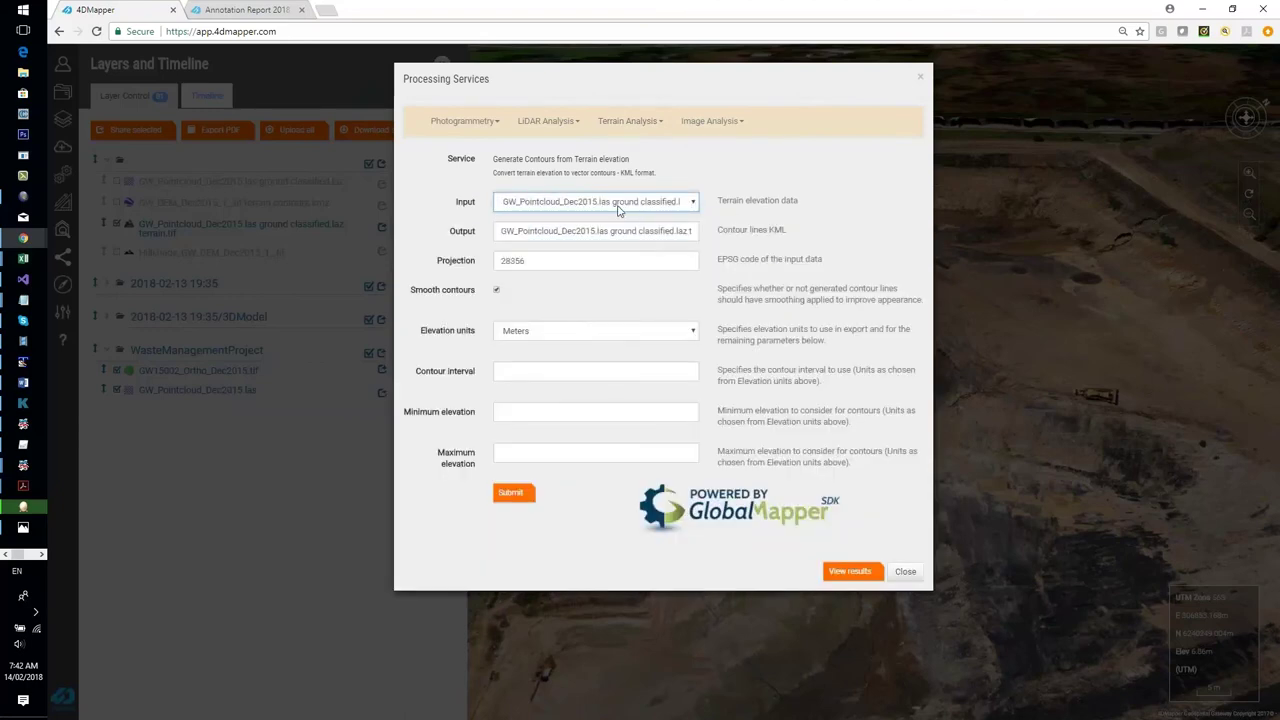
- Set the contour interval to 2 meters, review the elevation limits, and close the processing services without submitting
click(535, 372)
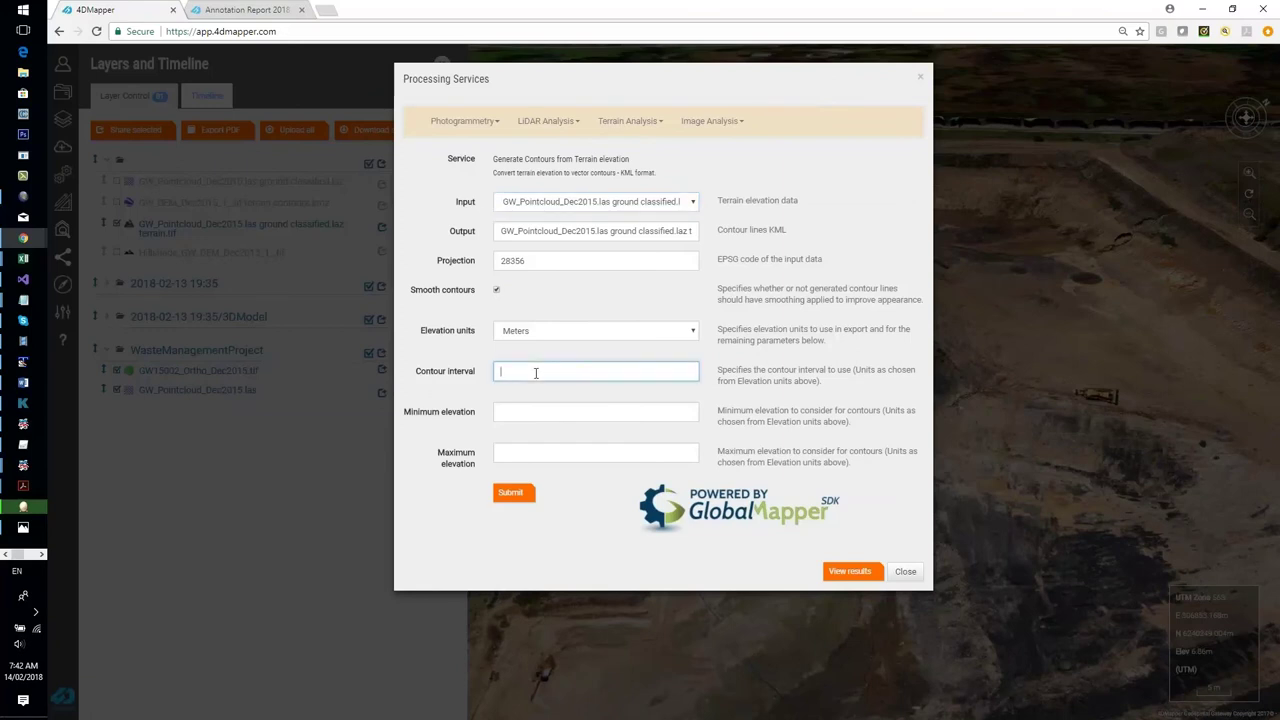
text(2)
click(532, 457)
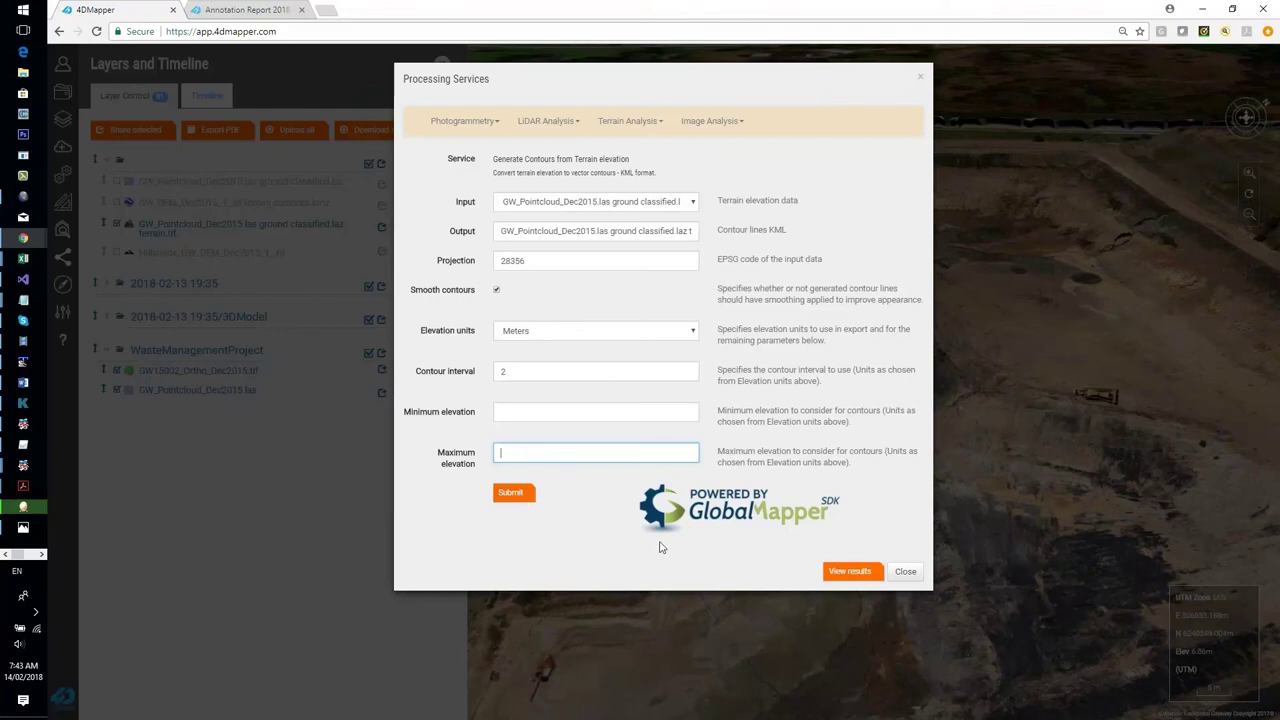
click(906, 577)
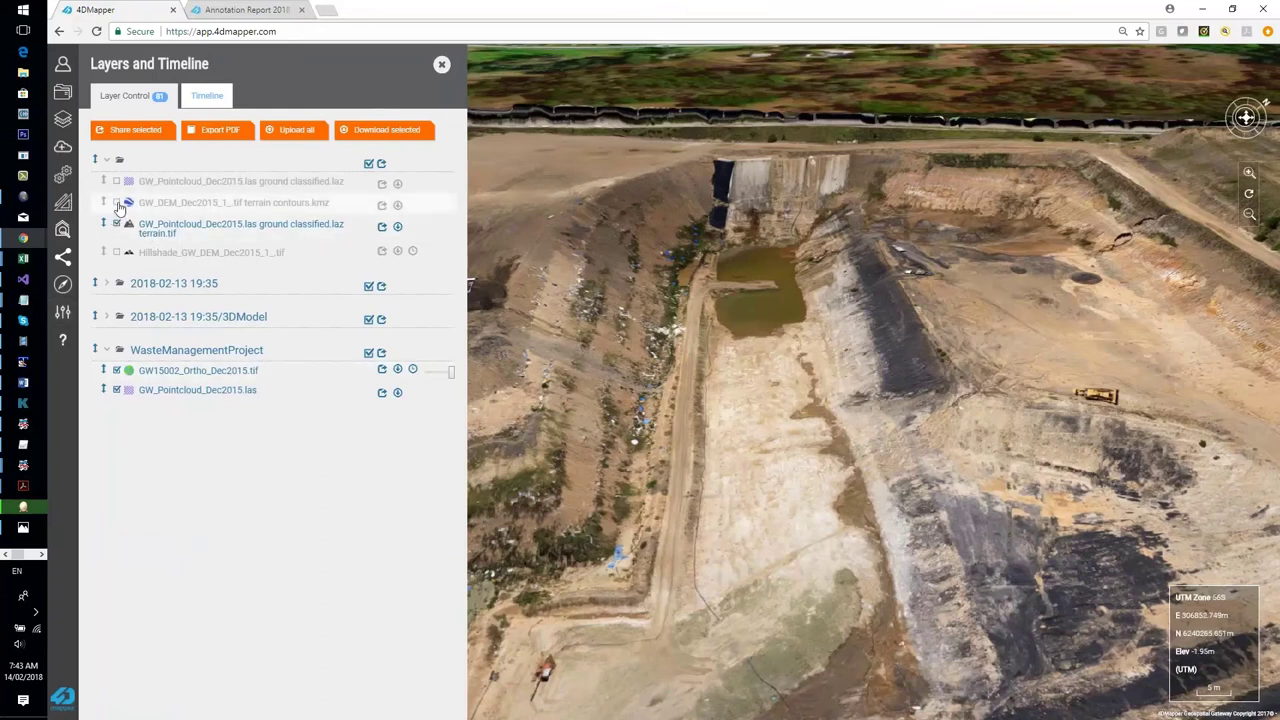
- Turn on the GW_DEM_Dec2015_1_.tif terrain contours.kmz layer and view the contour lines over the pit
click(117, 204)
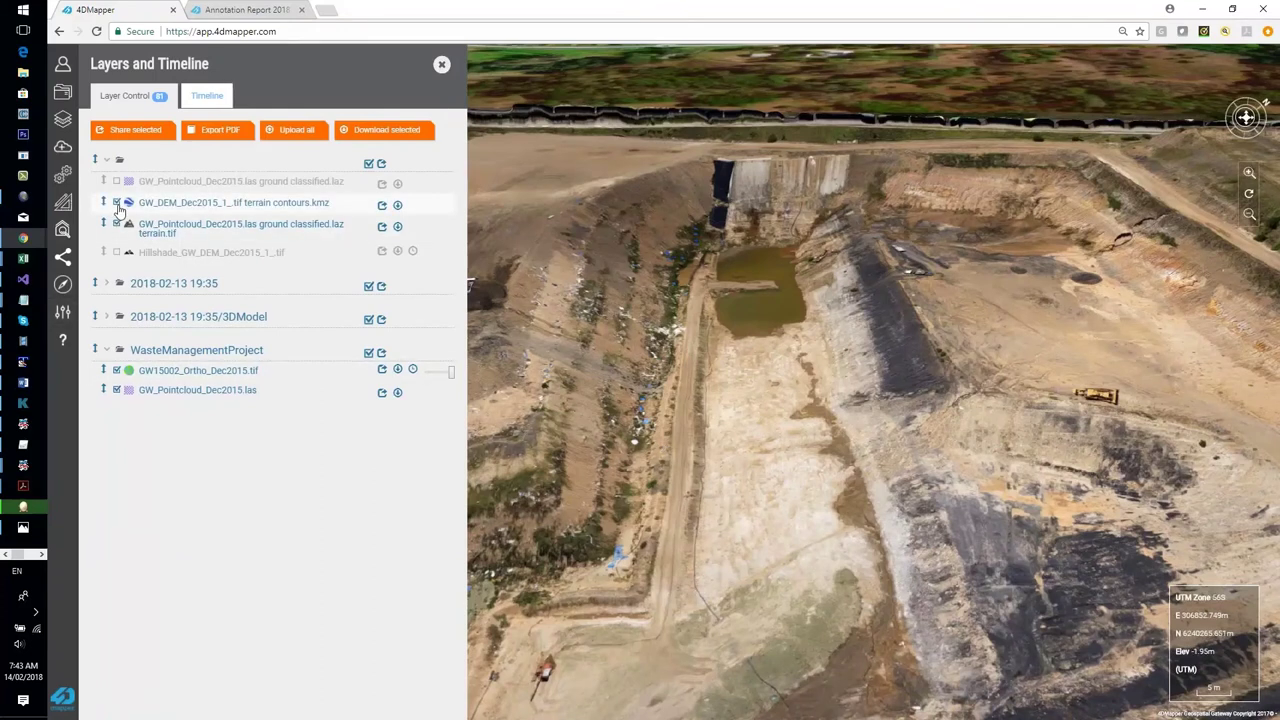
scroll(687, 283, down, 1)
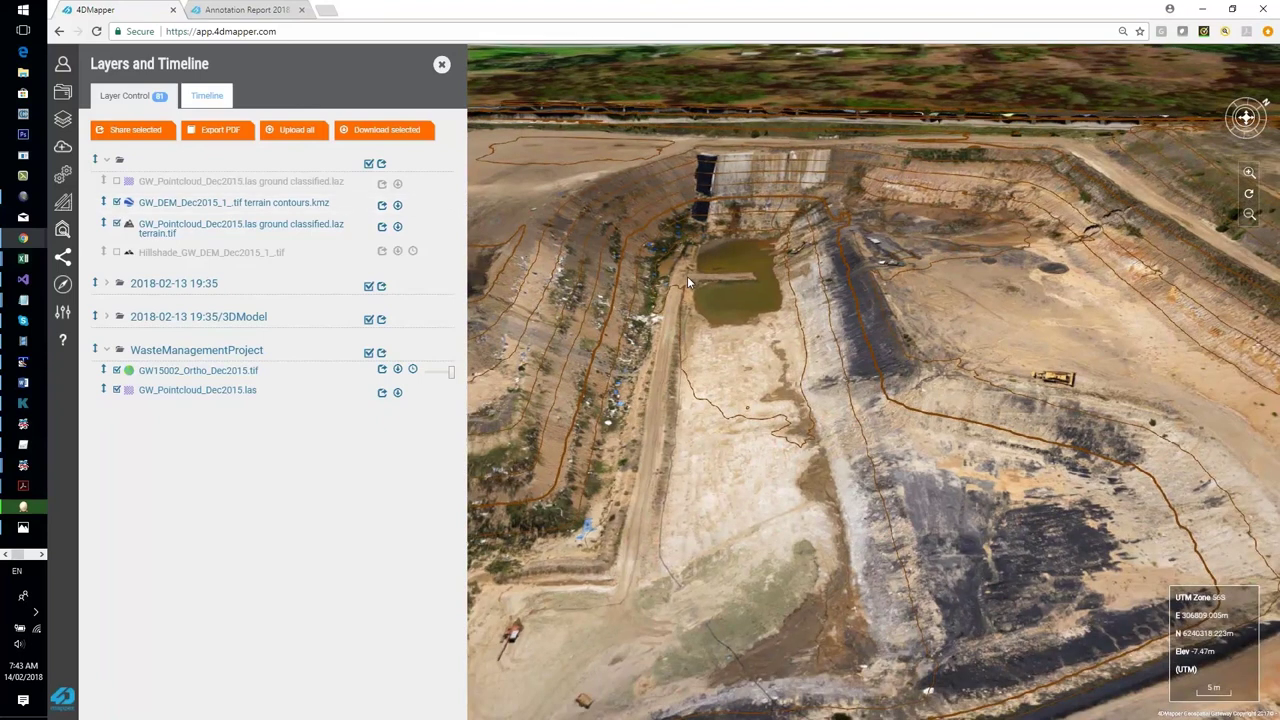
scroll(687, 283, down, 1)
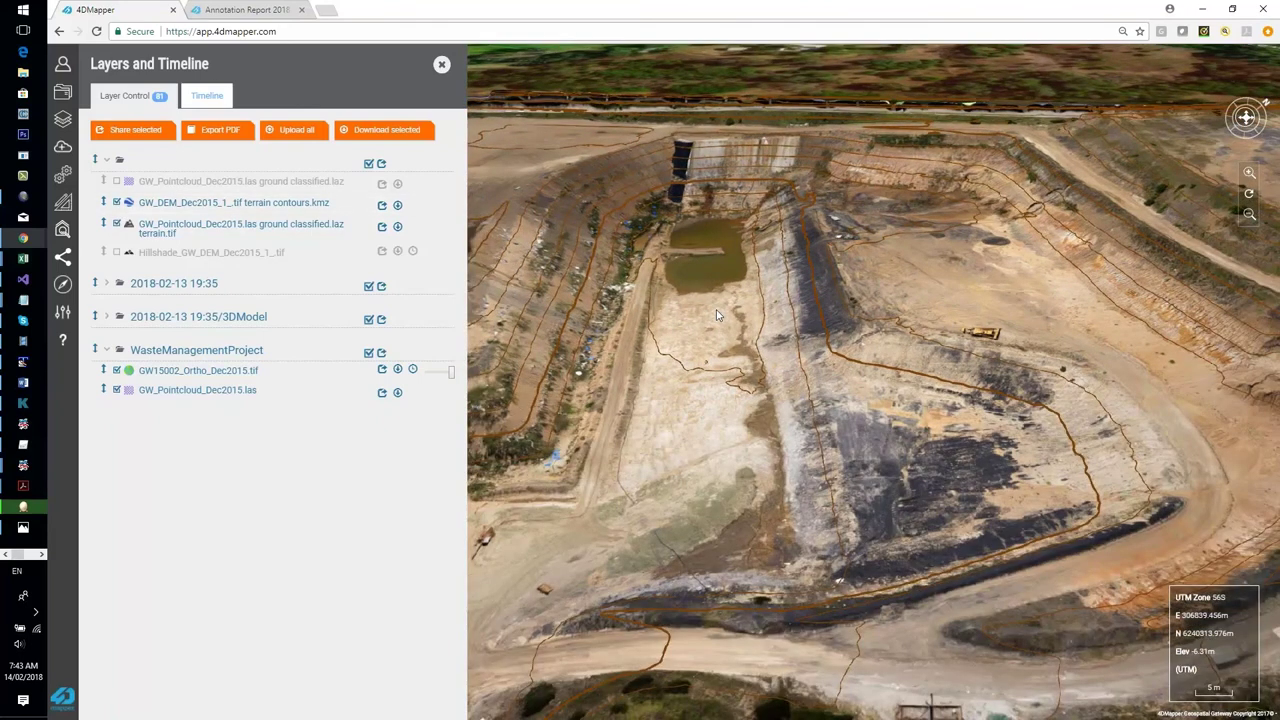
scroll(716, 315, up, 2)
- Close photo DSC00047.JPG, end the photo inspection mode and return to the layer list
click(797, 415)
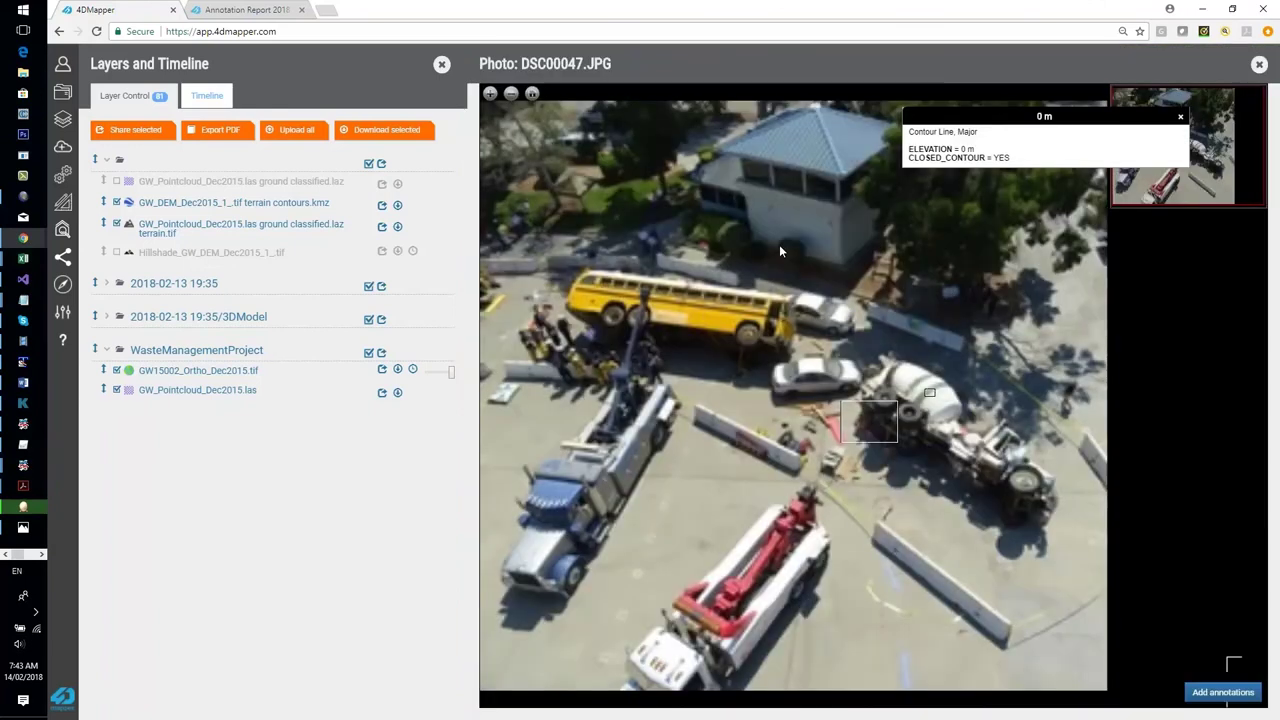
key(Escape)
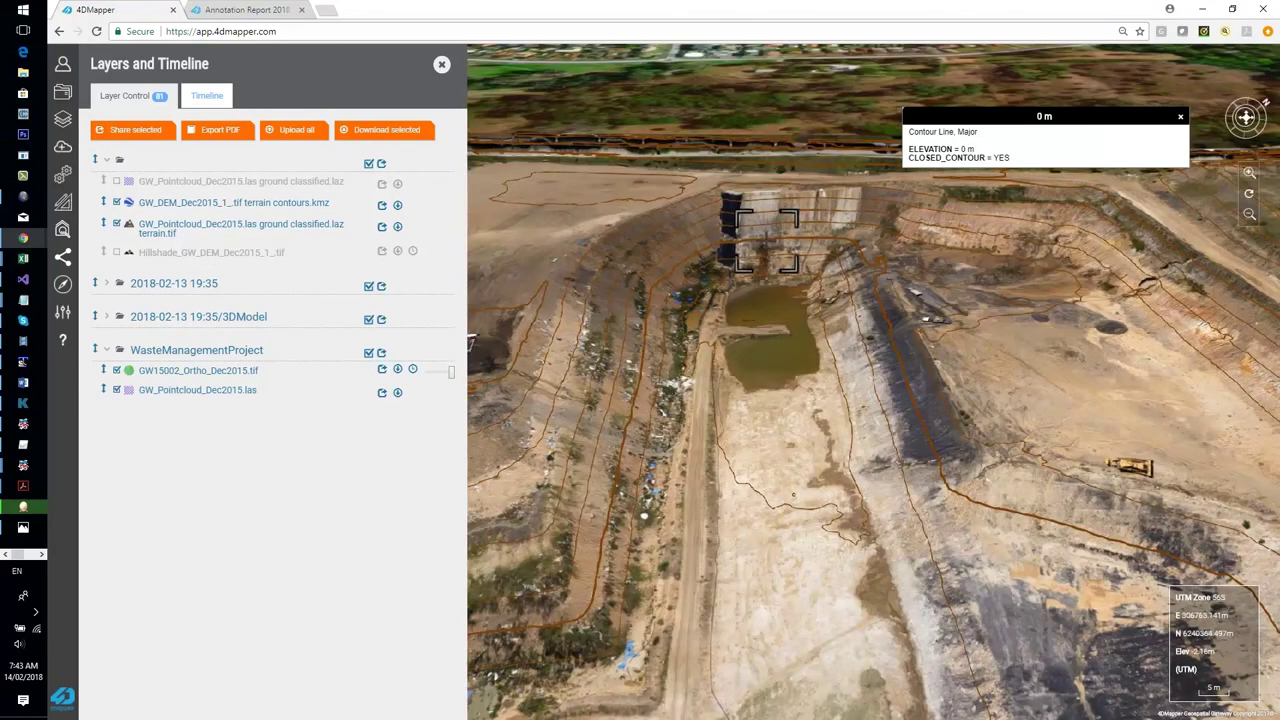
click(64, 206)
click(62, 229)
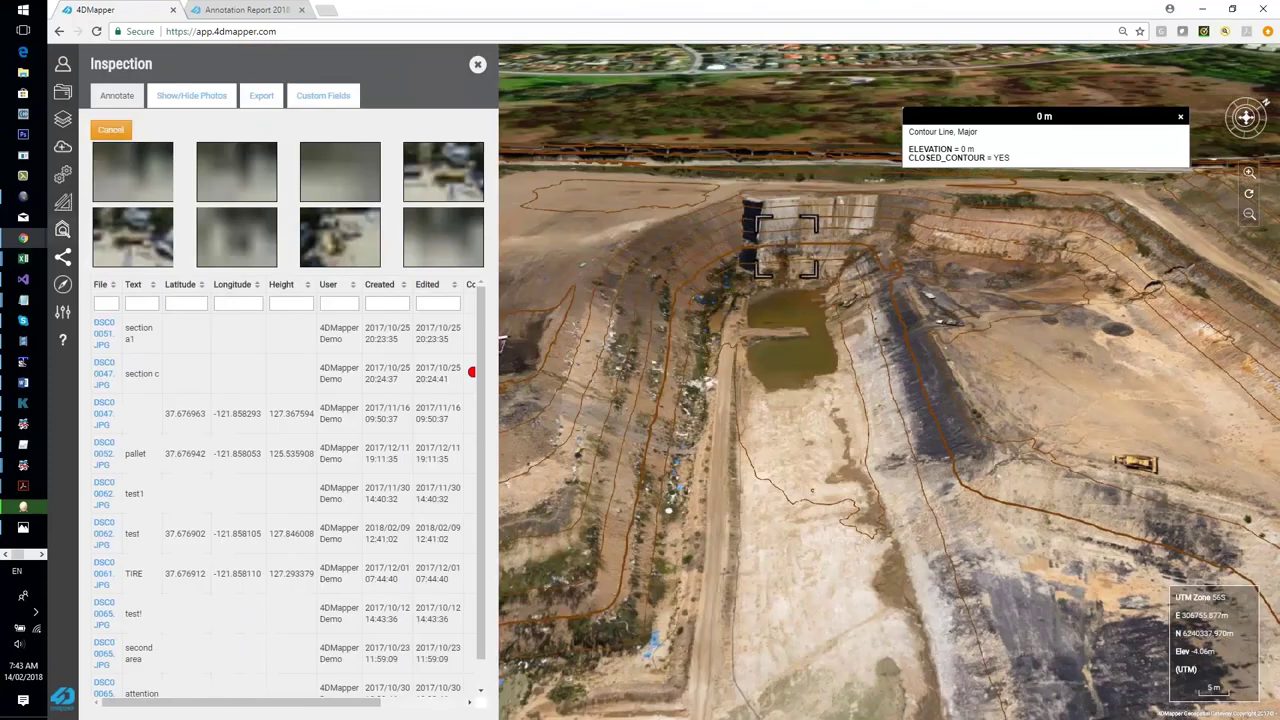
click(64, 121)
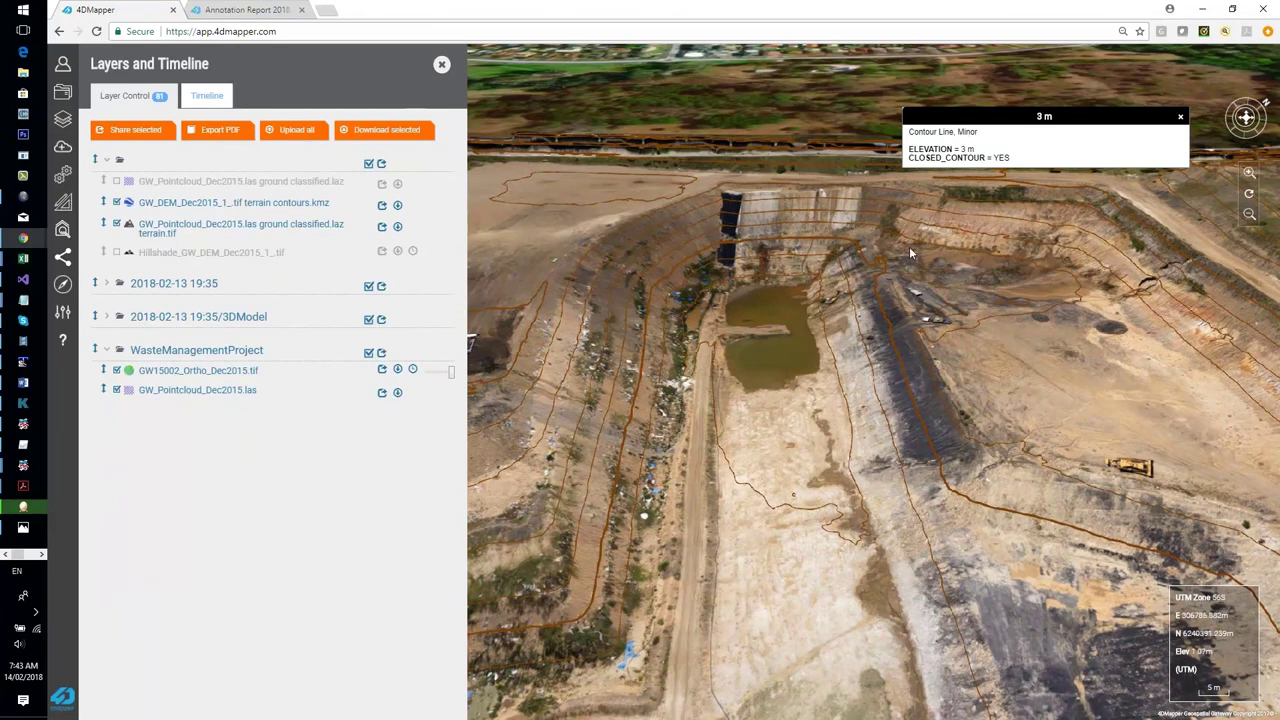
- Query individual contour lines around the pit slopes for their elevation attributes
click(879, 265)
click(877, 260)
click(624, 281)
scroll(721, 388, down, 1)
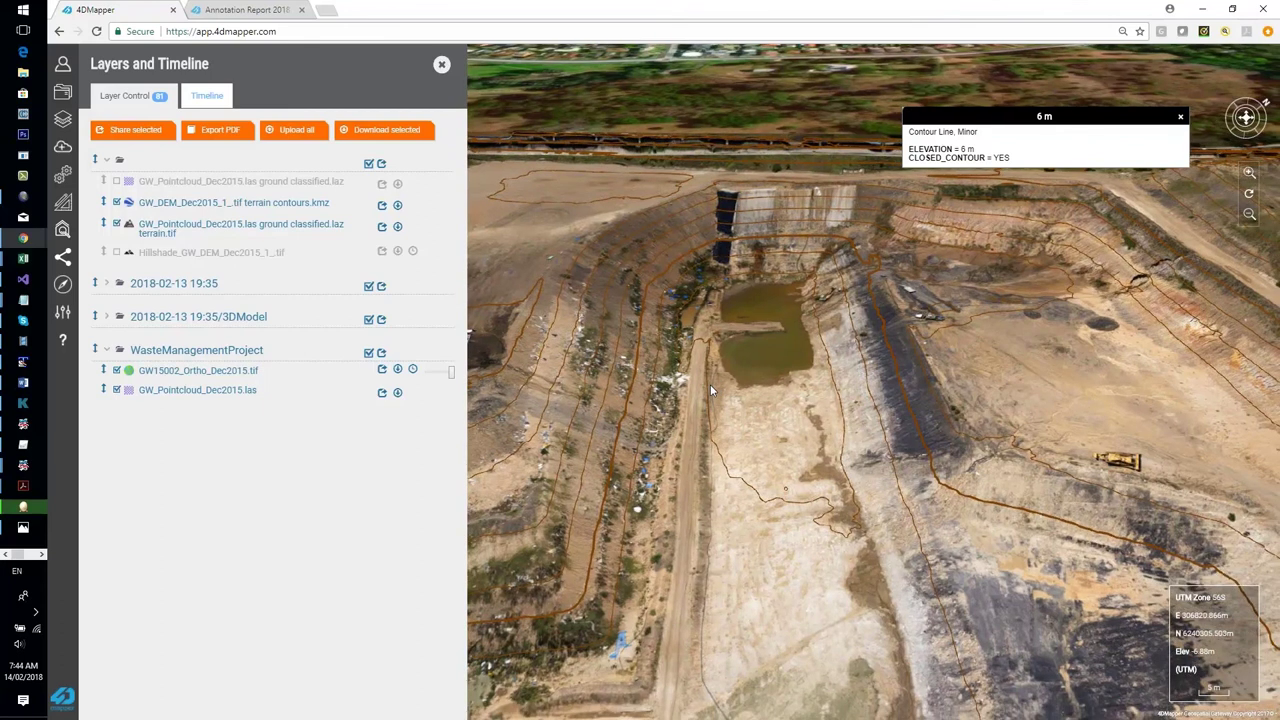
scroll(710, 390, down, 1)
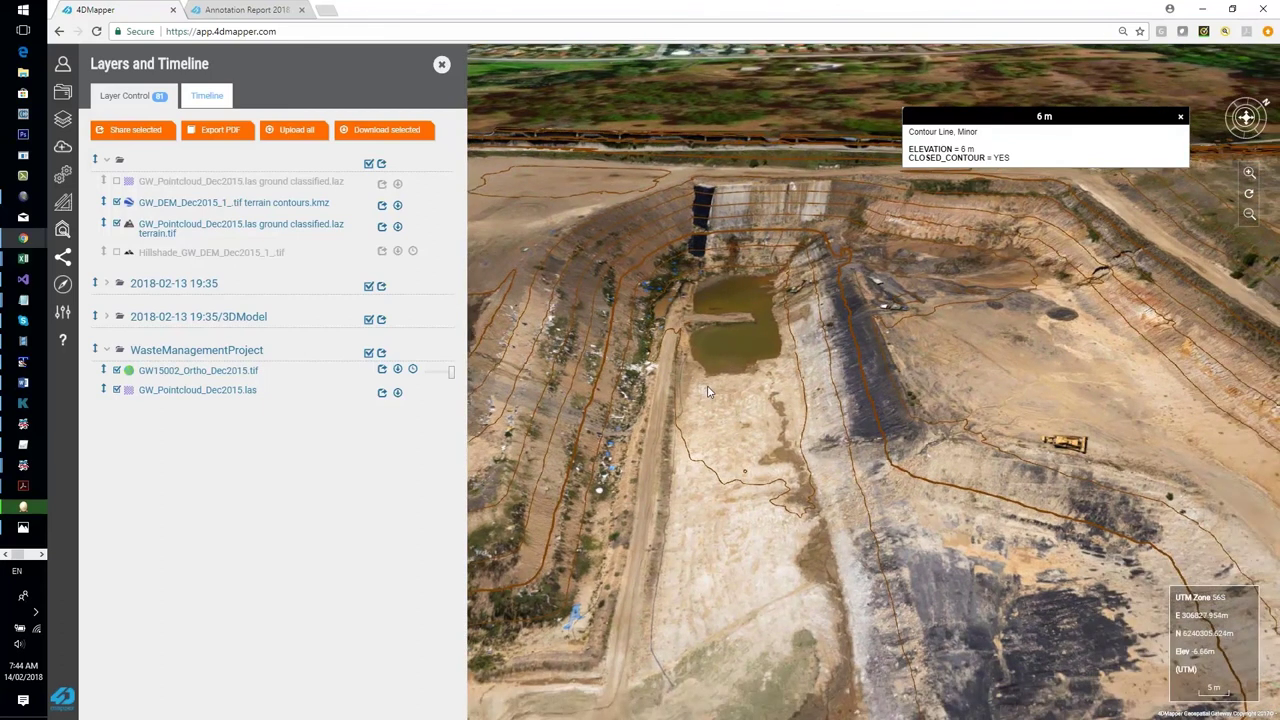
drag(714, 384, 720, 384)
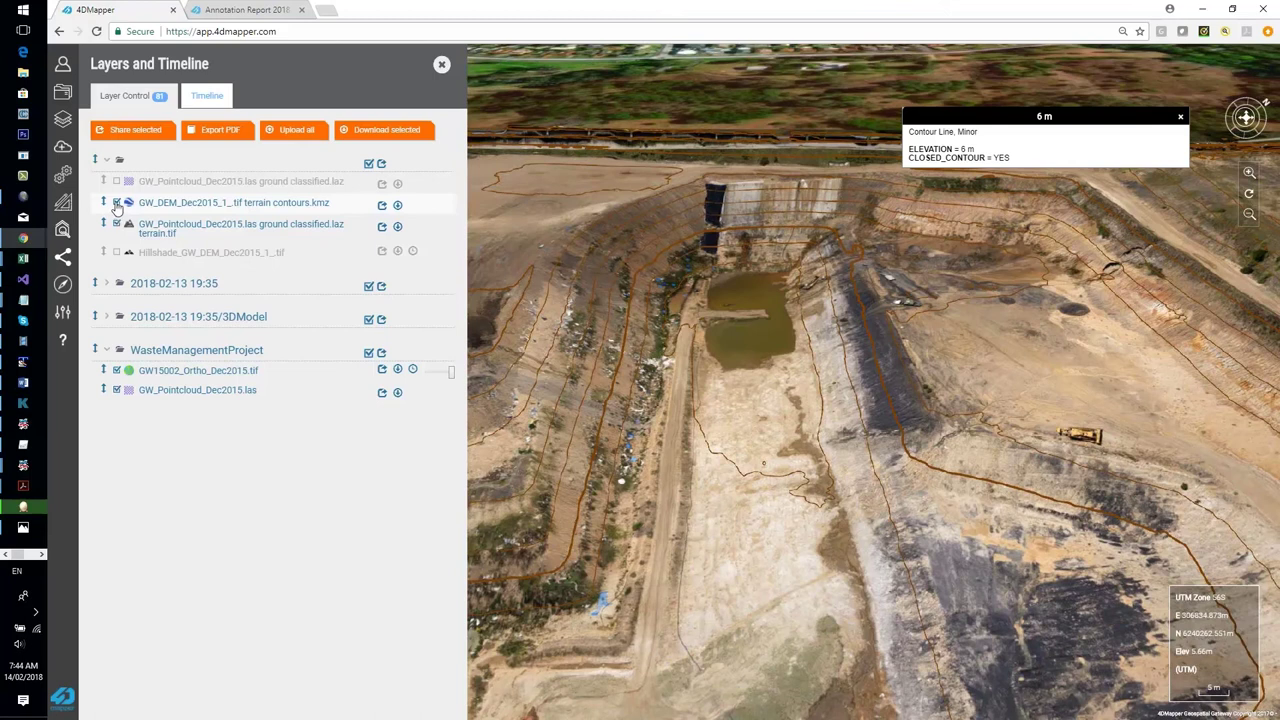
- Turn off the terrain contours layer and plot a terrain profile across the pit's slope and floor
click(117, 204)
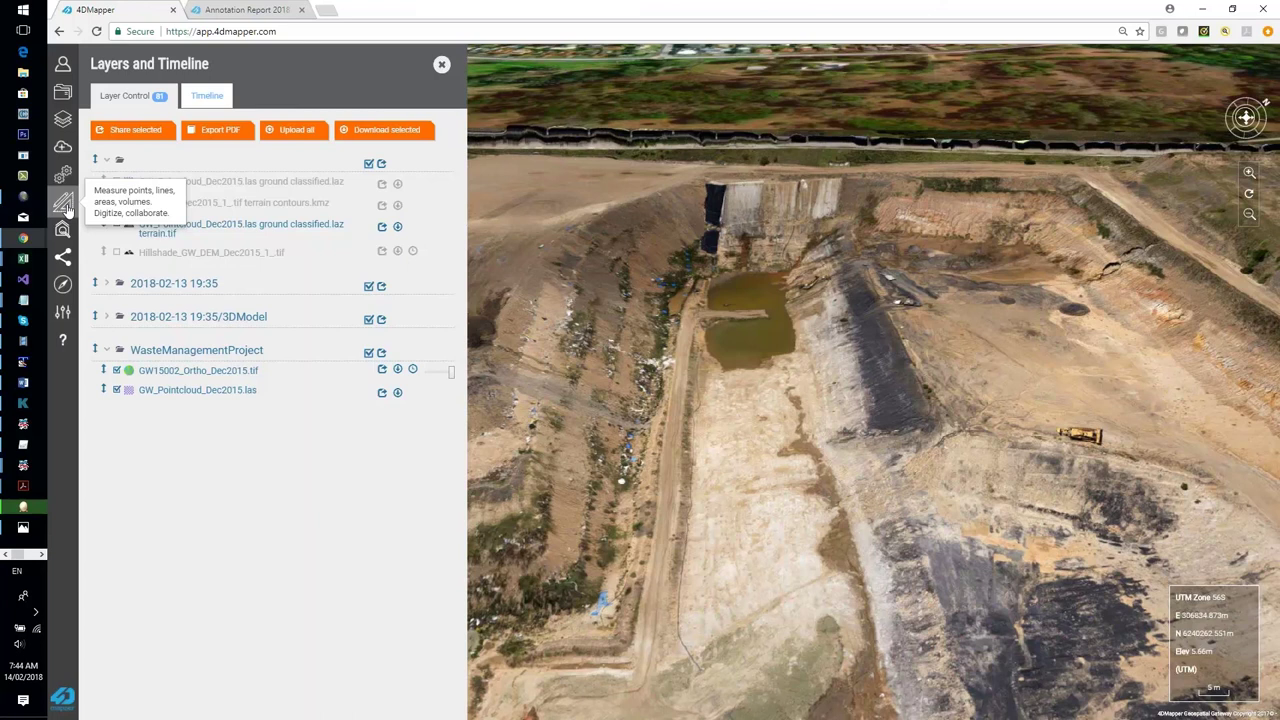
click(64, 204)
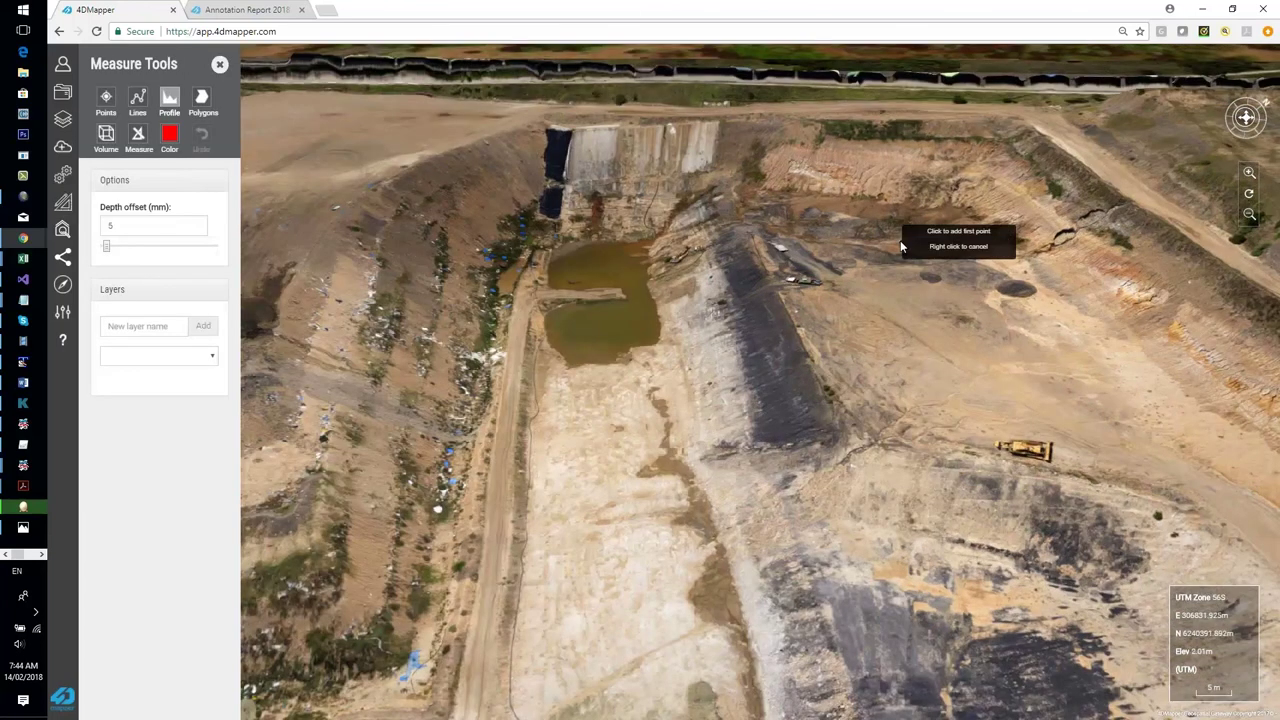
click(661, 267)
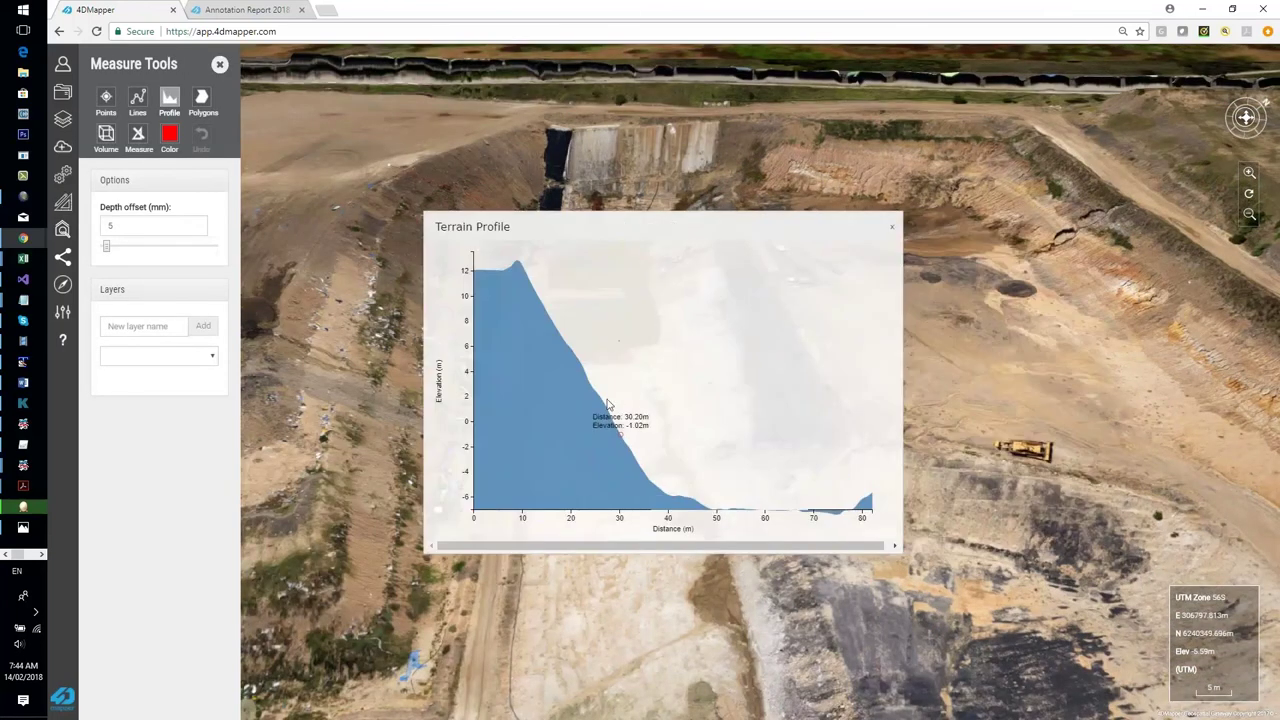